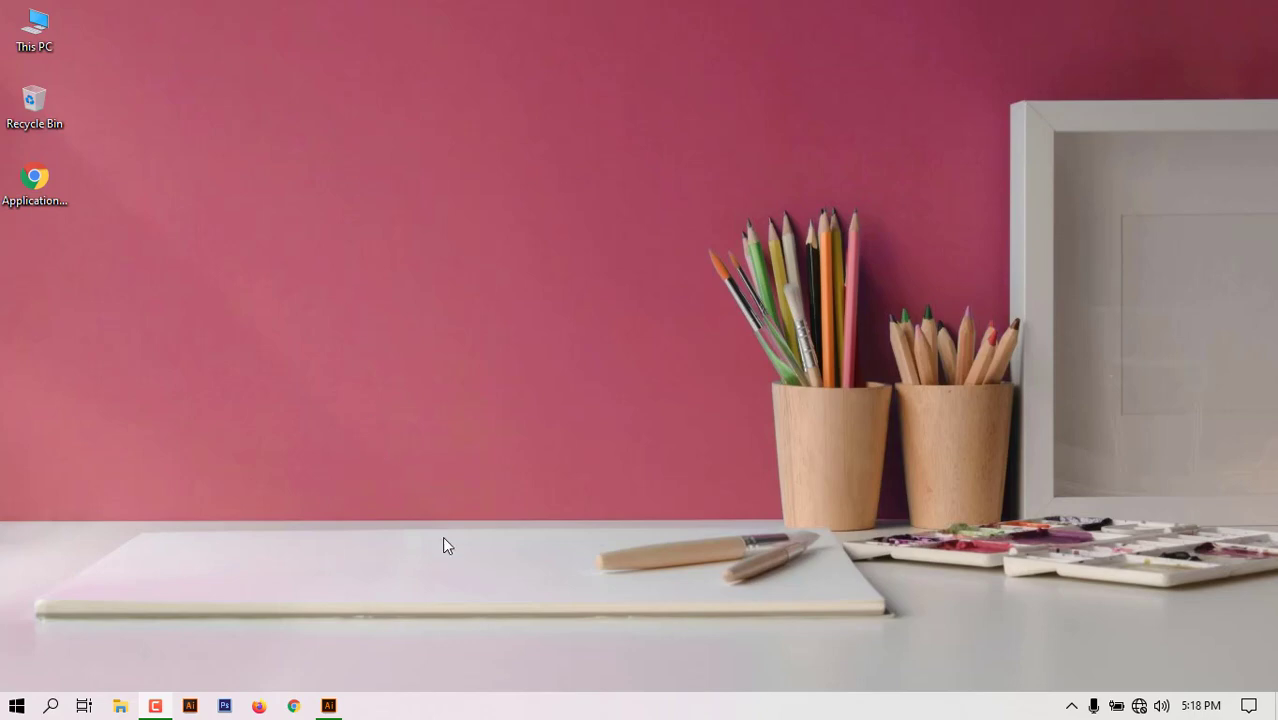
Switch to Illustrator and close the Untitled-2 document without saving its changes.
{"action": "left_click", "coordinate": [330, 706]}
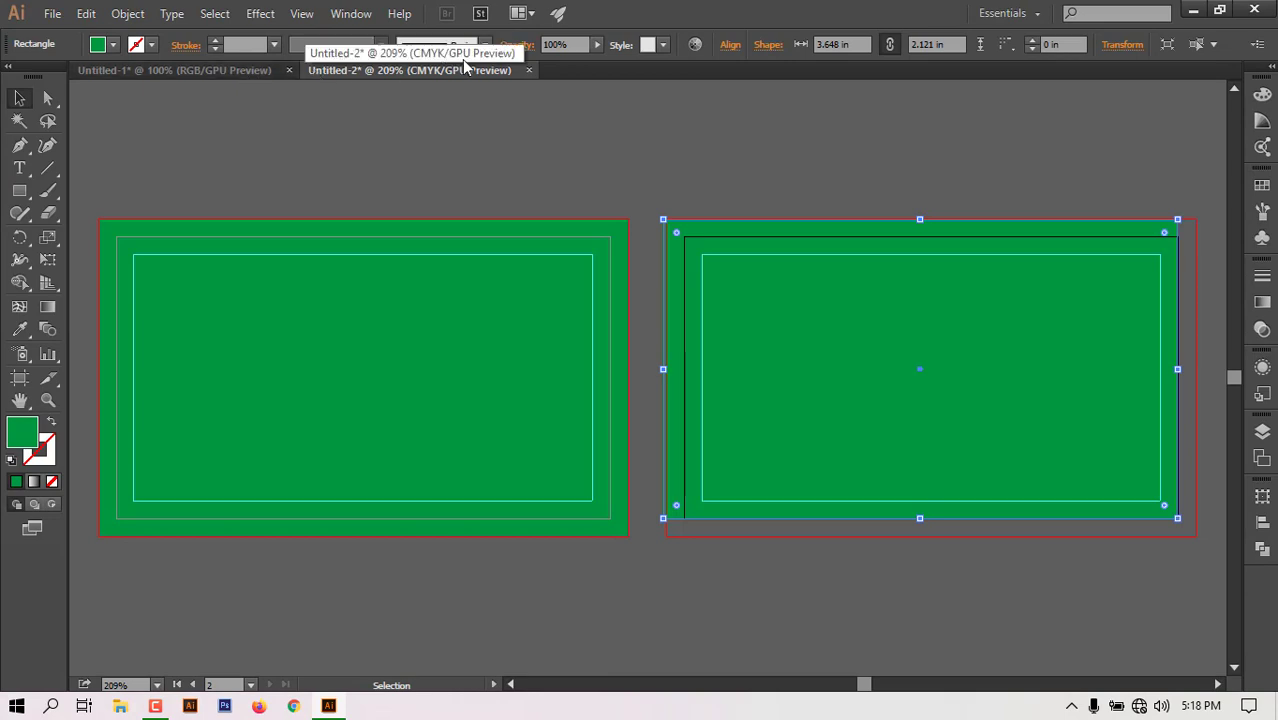
{"action": "left_click", "coordinate": [528, 70]}
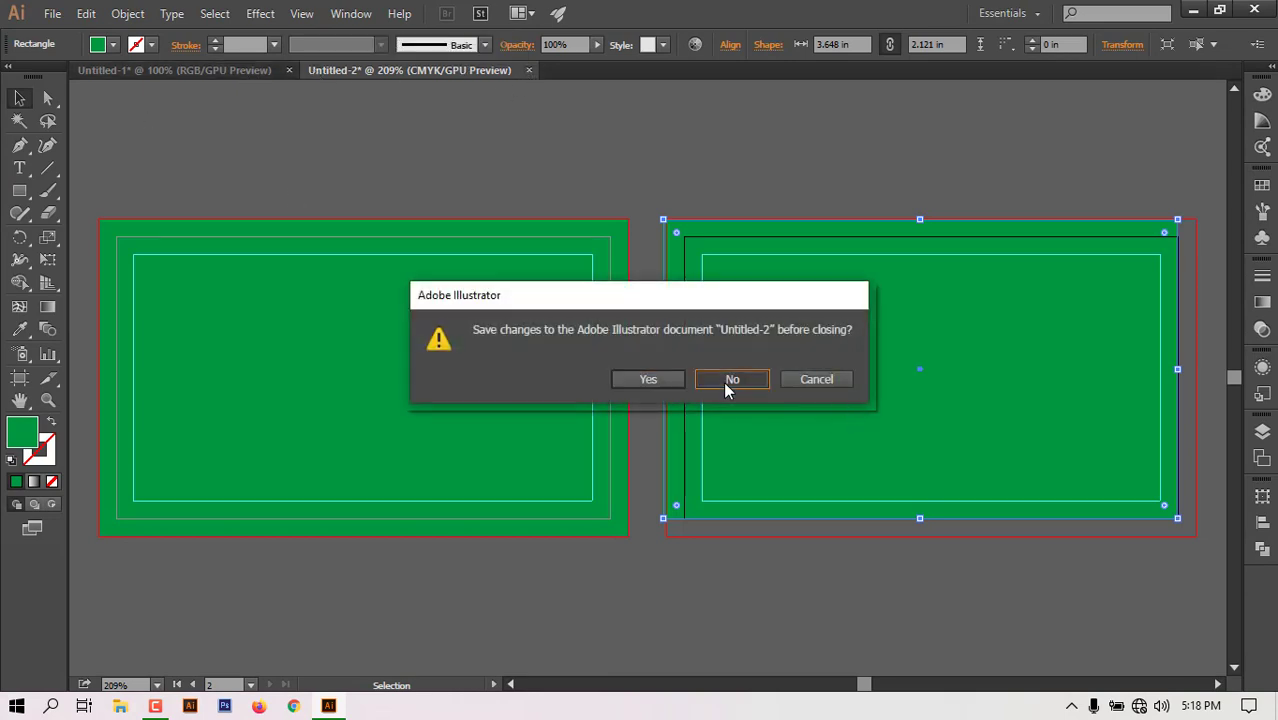
{"action": "left_click", "coordinate": [732, 380]}
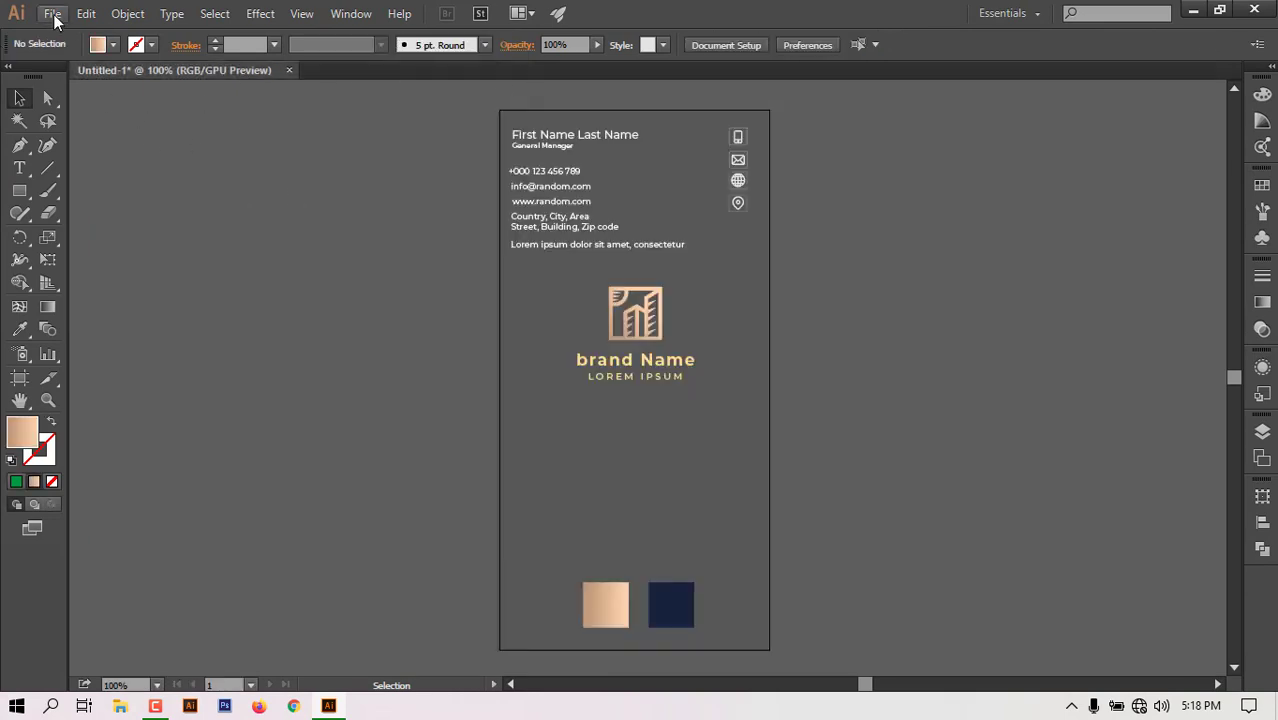
Create a new CMYK document with two 3.5 x 2 in artboards, 0.125 in bleed on all sides and 300 ppi raster effects.
{"action": "left_click", "coordinate": [52, 13]}
{"action": "left_click", "coordinate": [60, 34]}
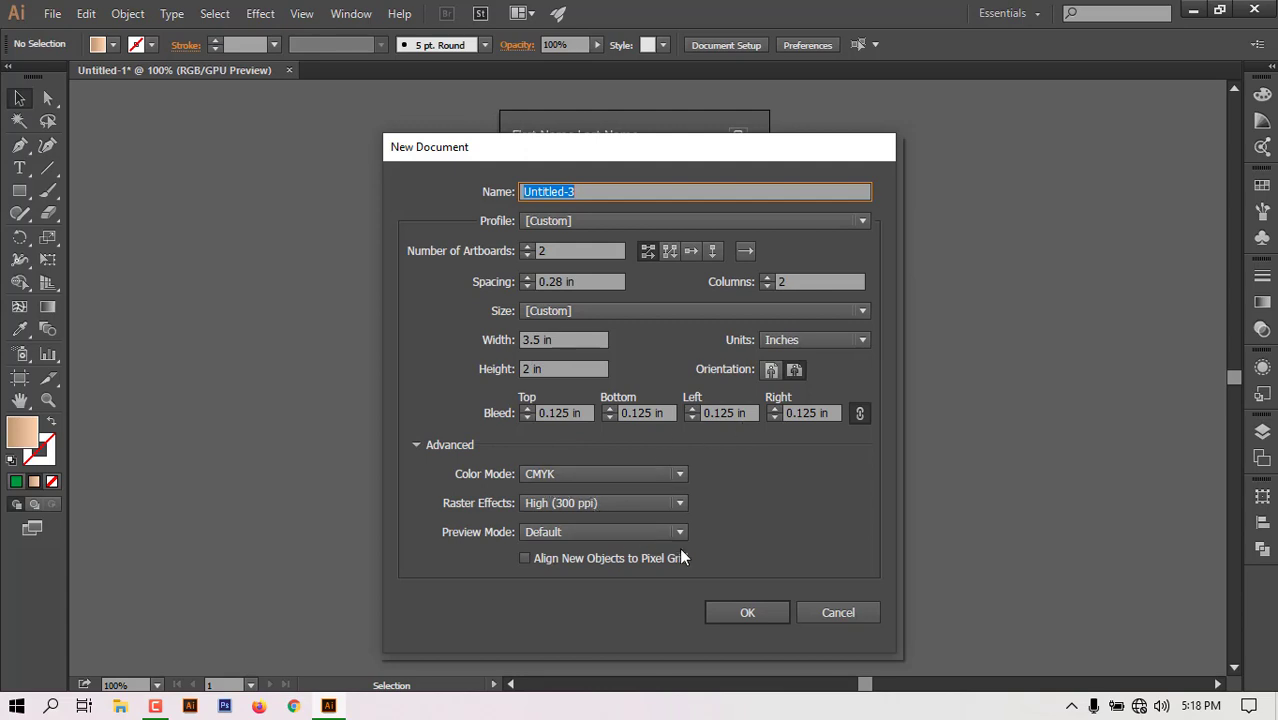
{"action": "left_click", "coordinate": [755, 613]}
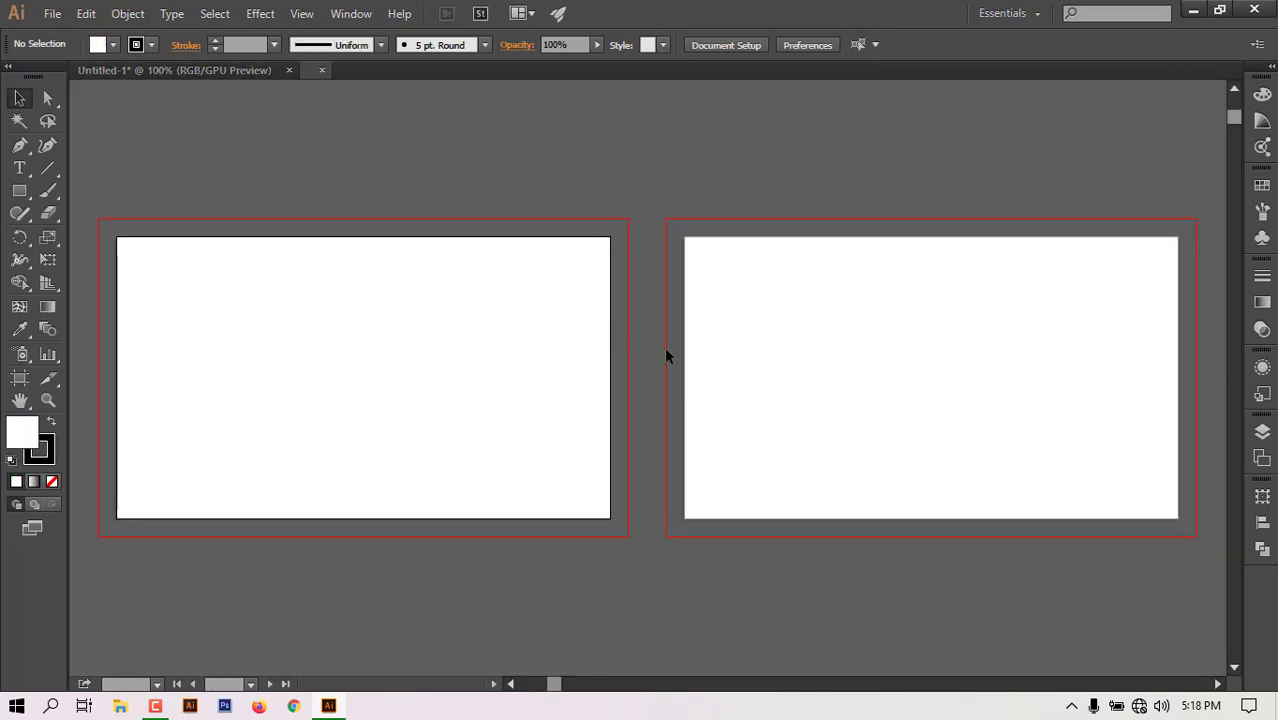
Draw a 3.5 x 2 in rectangle with no stroke that exactly covers the first artboard.
{"action": "left_click", "coordinate": [150, 45]}
{"action": "left_click", "coordinate": [12, 76]}
{"action": "left_click", "coordinate": [602, 198]}
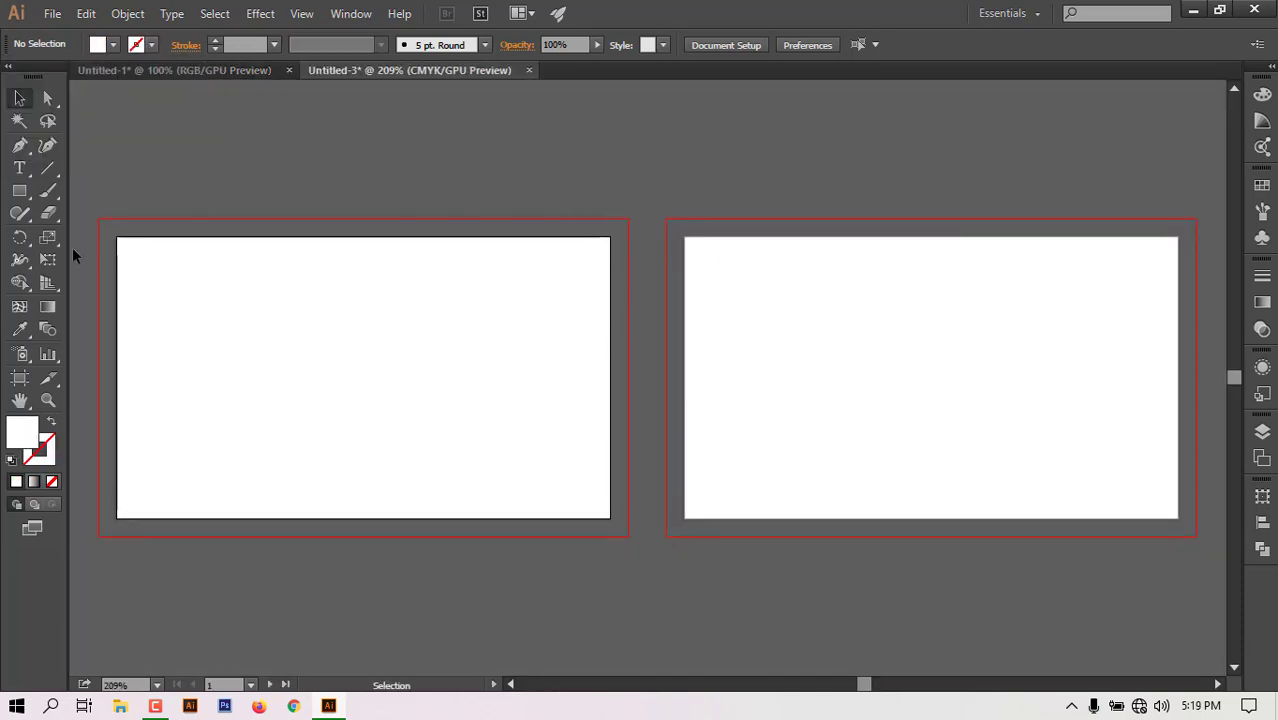
{"action": "left_click", "coordinate": [19, 190]}
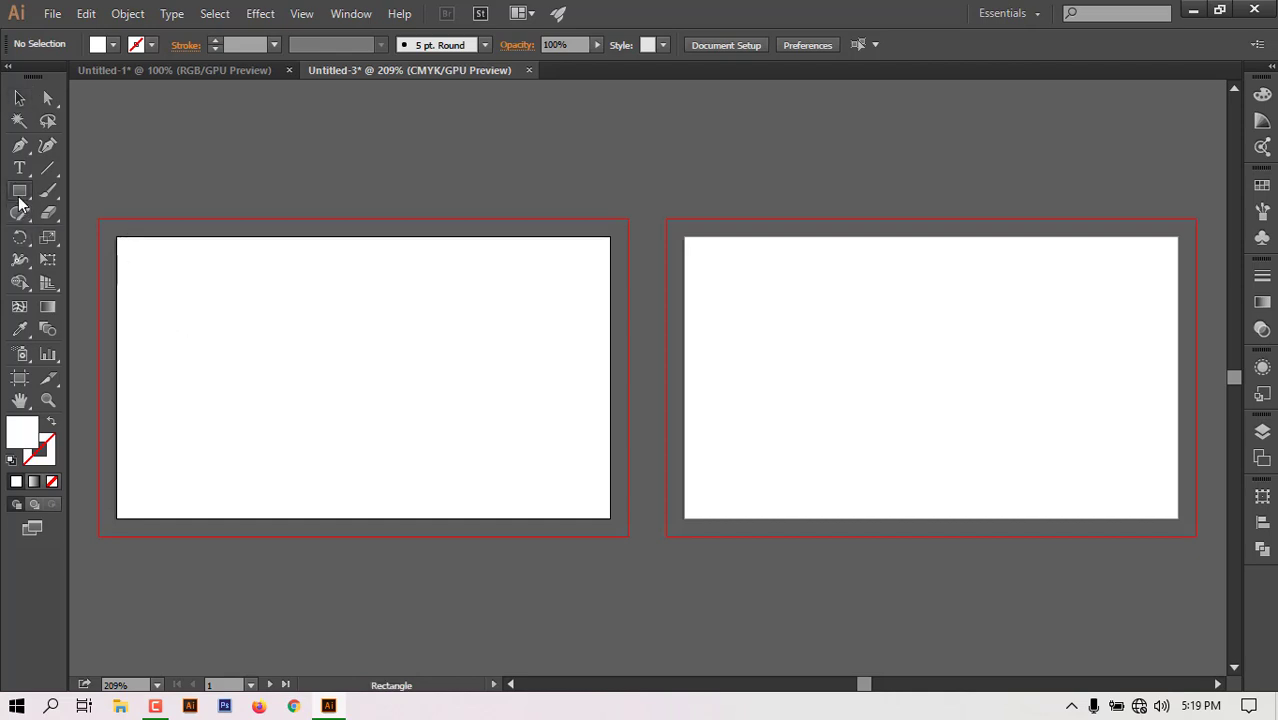
{"action": "left_click", "coordinate": [120, 241]}
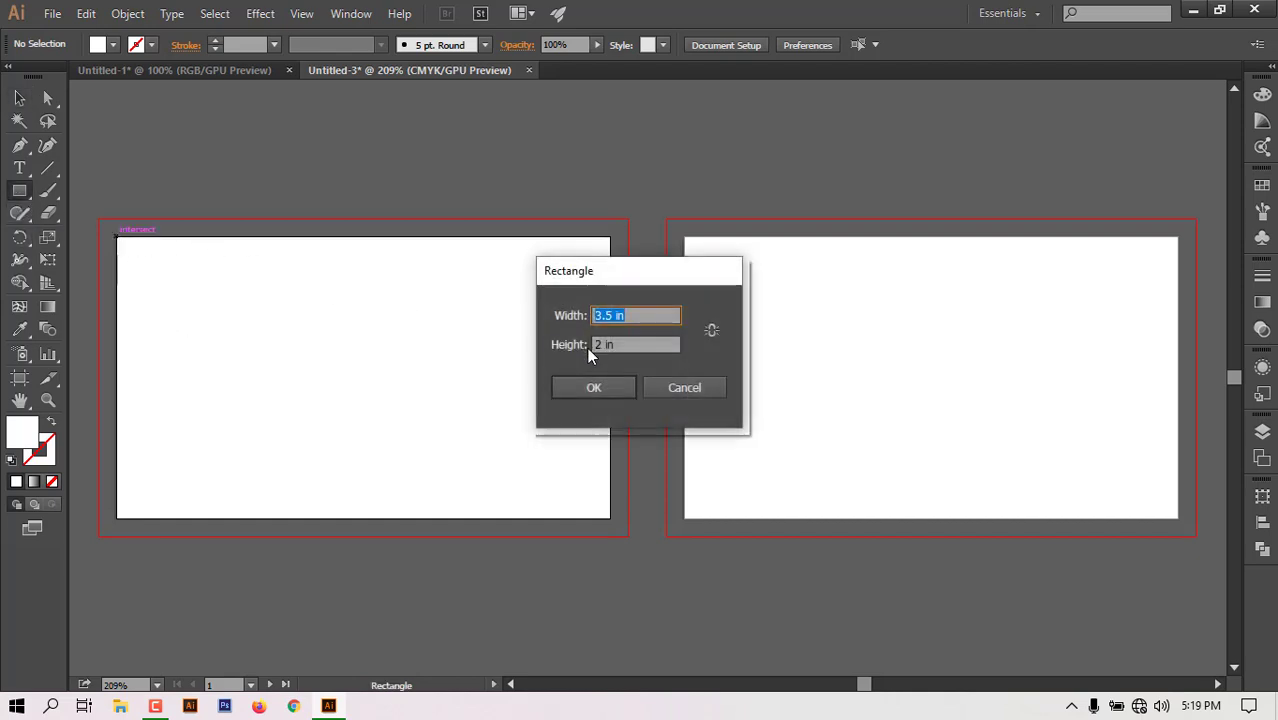
{"action": "left_click", "coordinate": [687, 388]}
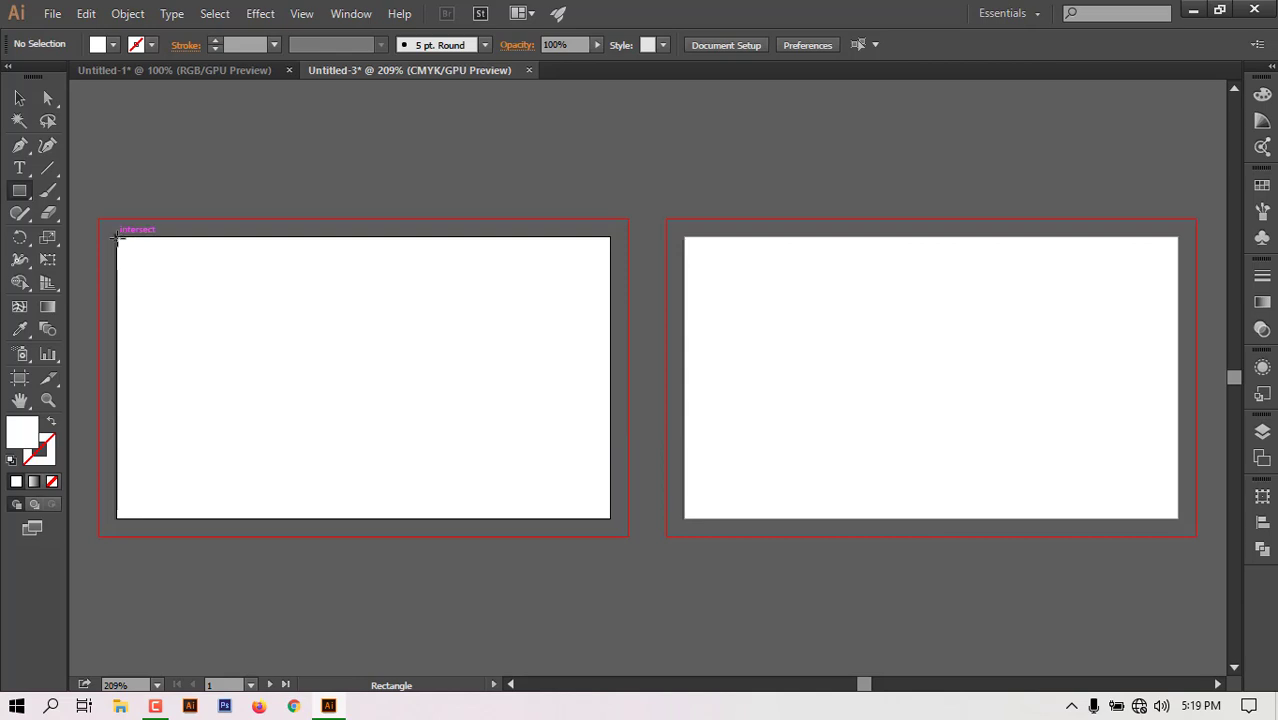
{"action": "left_click_drag", "start_coordinate": [117, 237], "coordinate": [610, 518]}
Fill the rectangle on the first artboard with the green swatch.
{"action": "left_click", "coordinate": [113, 44]}
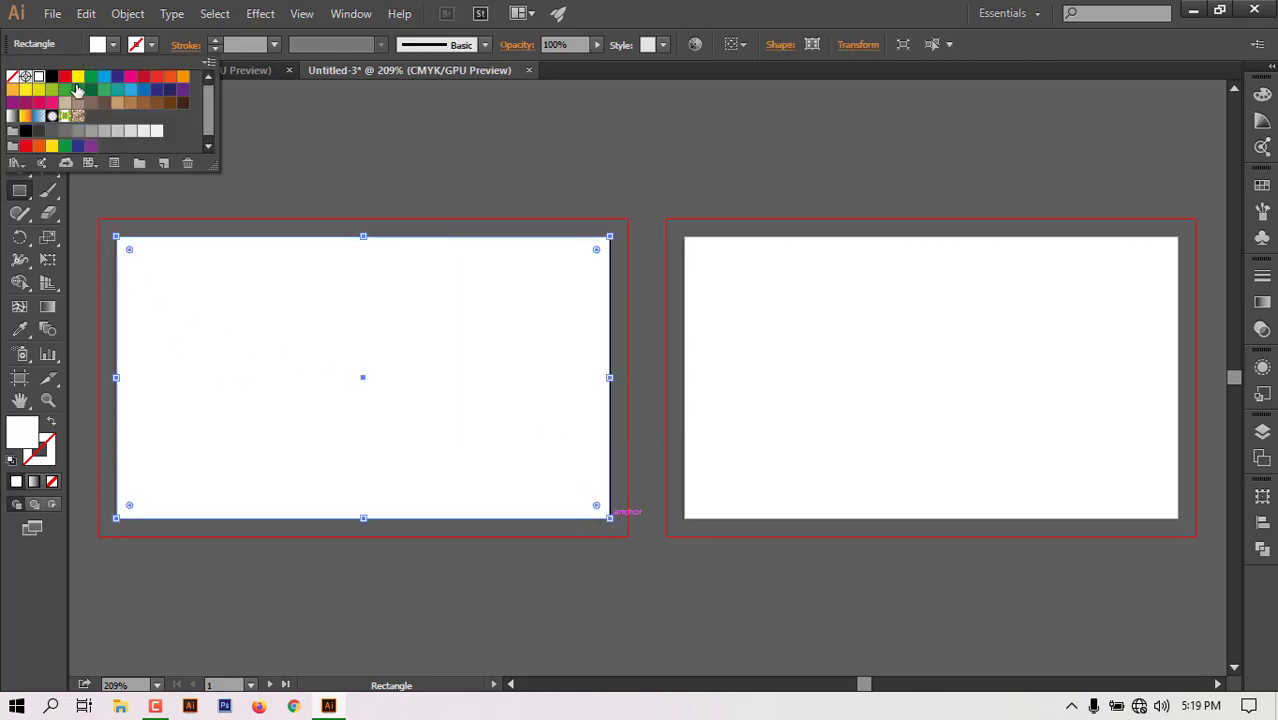
{"action": "left_click", "coordinate": [91, 76]}
{"action": "left_click", "coordinate": [281, 172]}
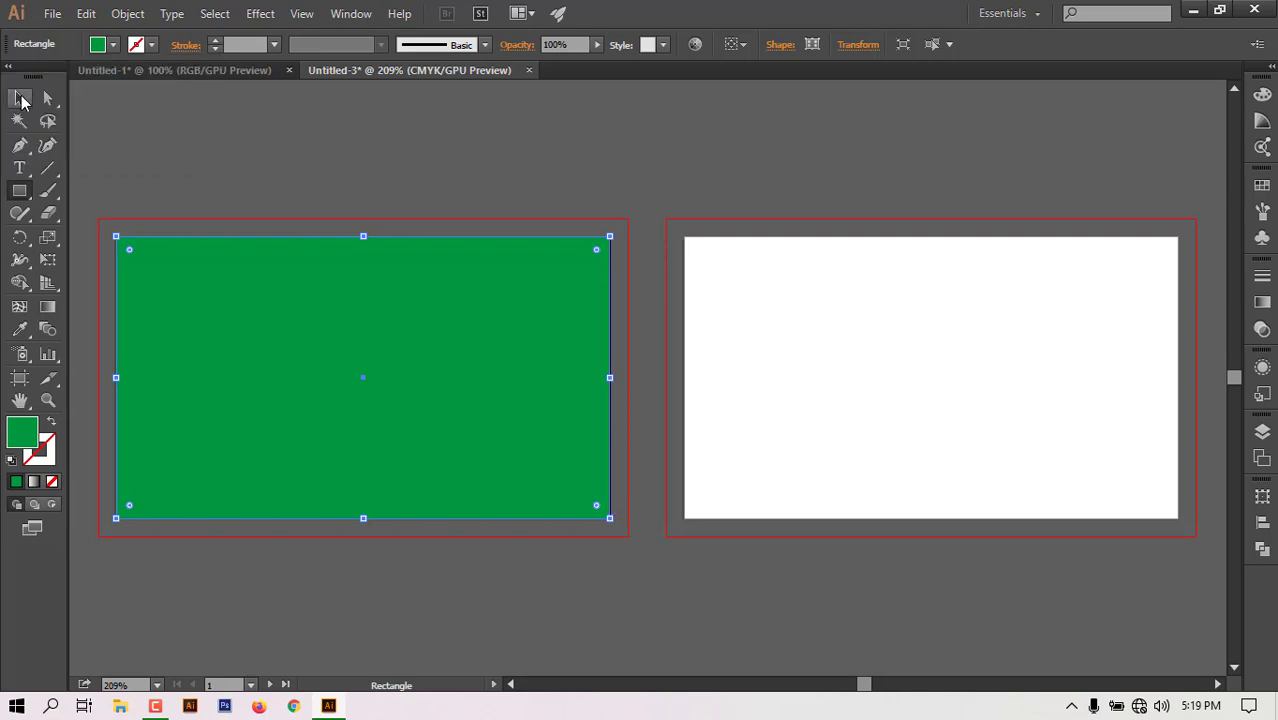
Offset the path of the first artboard's green rectangle by -0.125 in with miter joins.
{"action": "left_click", "coordinate": [19, 98]}
{"action": "left_click", "coordinate": [131, 13]}
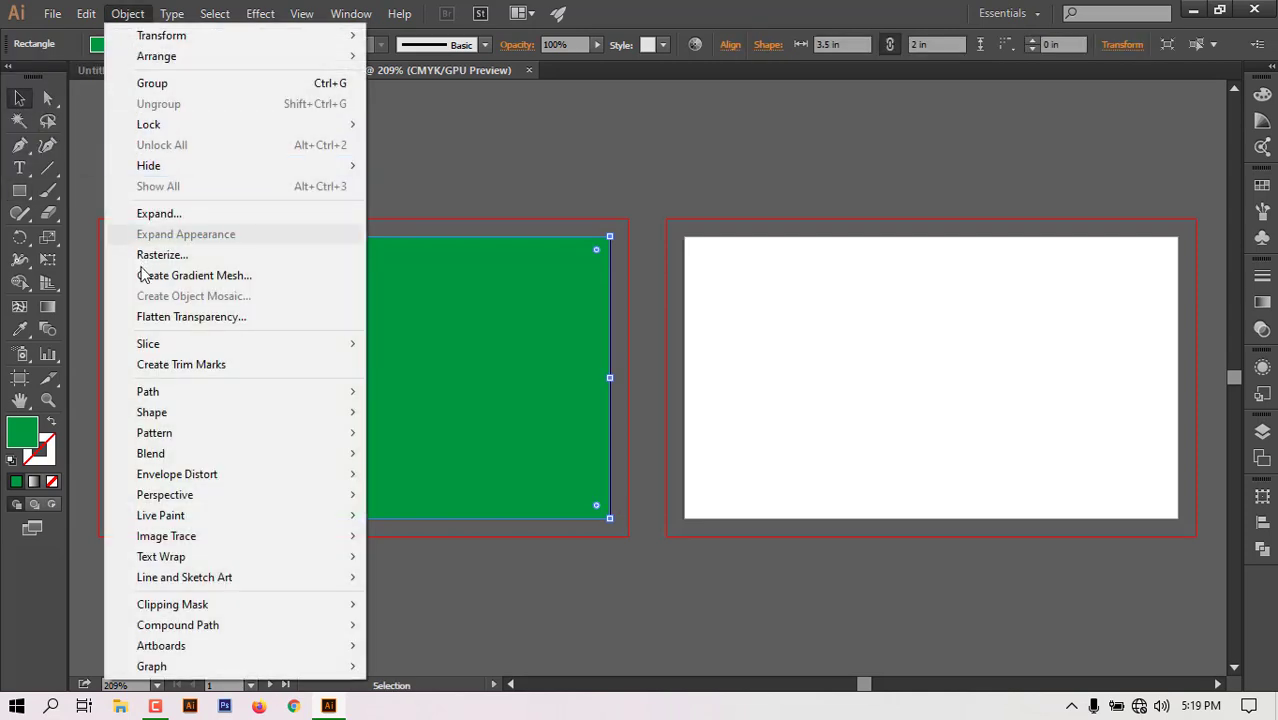
{"action": "mouse_move", "coordinate": [268, 398]}
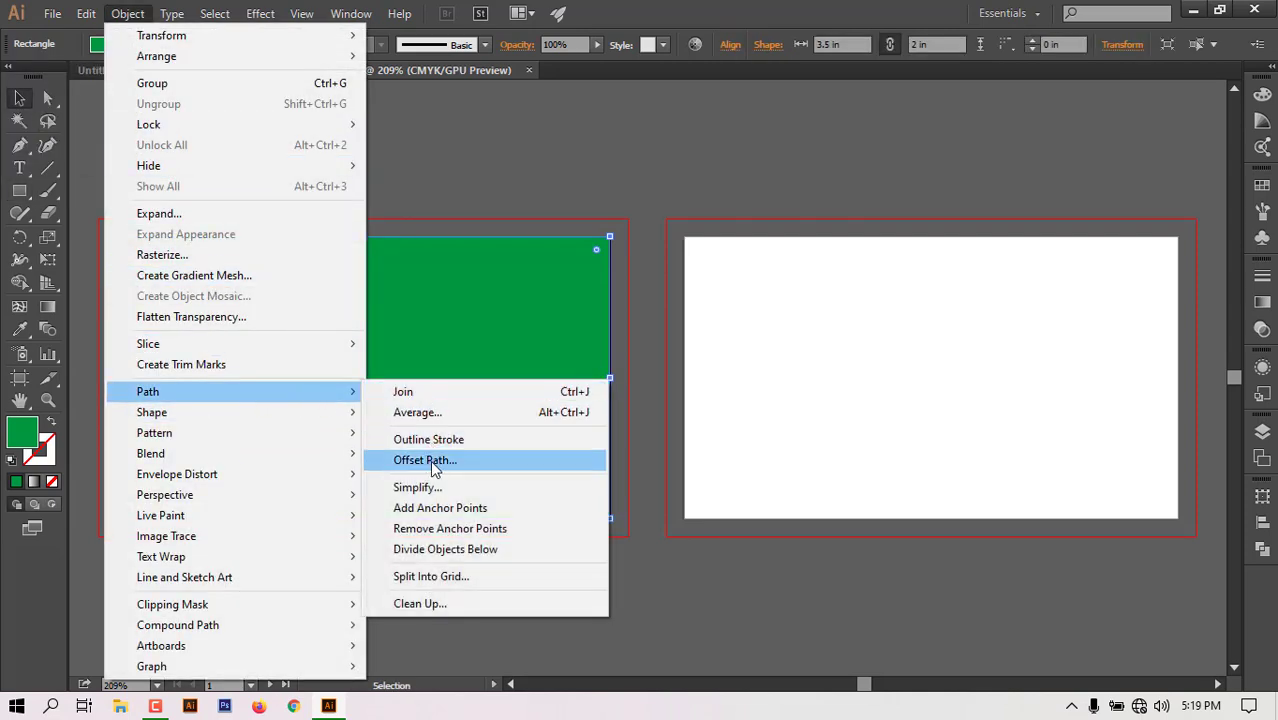
{"action": "left_click", "coordinate": [440, 460]}
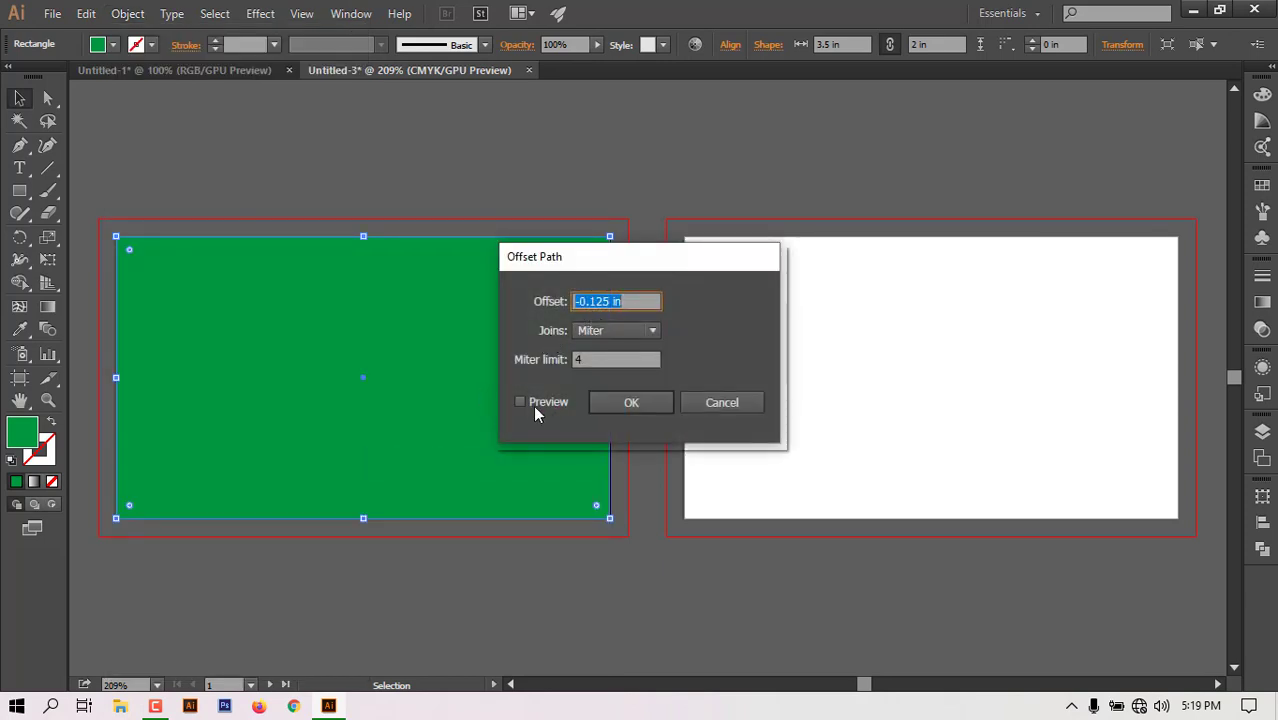
{"action": "left_click", "coordinate": [537, 403]}
{"action": "left_click", "coordinate": [641, 404]}
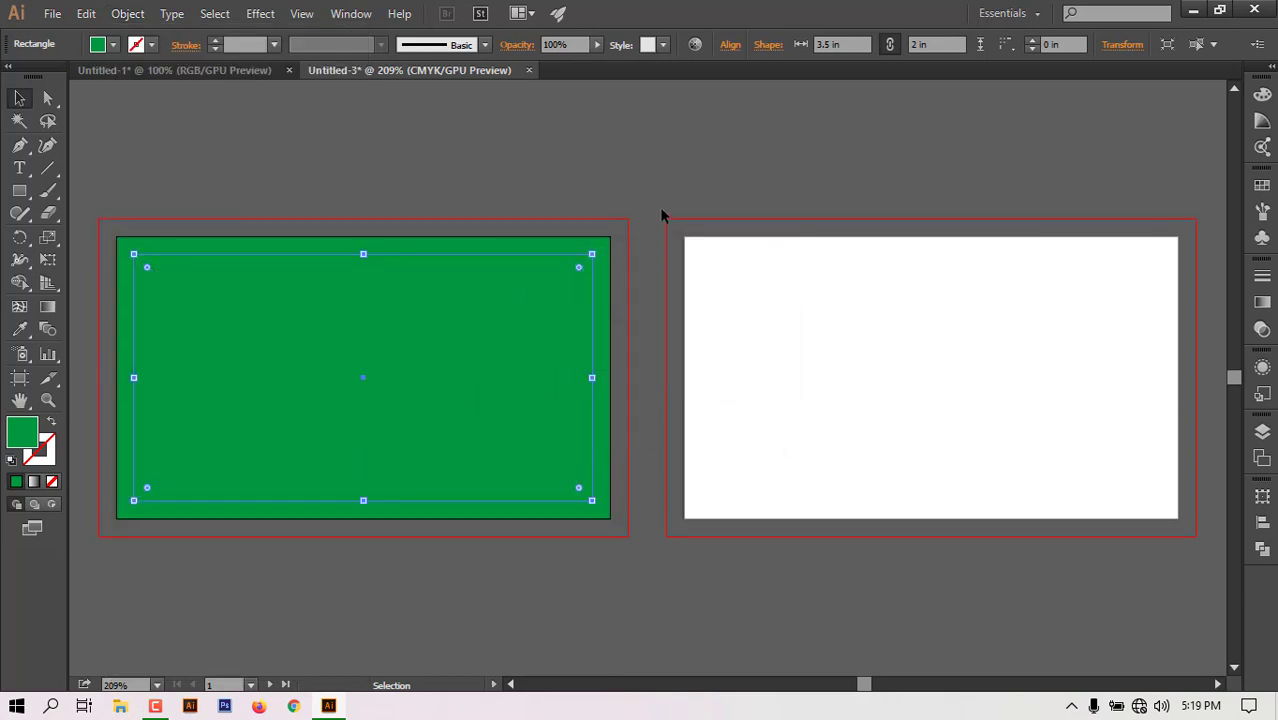
Convert the inner offset rectangle on the first artboard into guides marking the safe area.
{"action": "right_click", "coordinate": [375, 257]}
{"action": "left_click", "coordinate": [448, 473]}
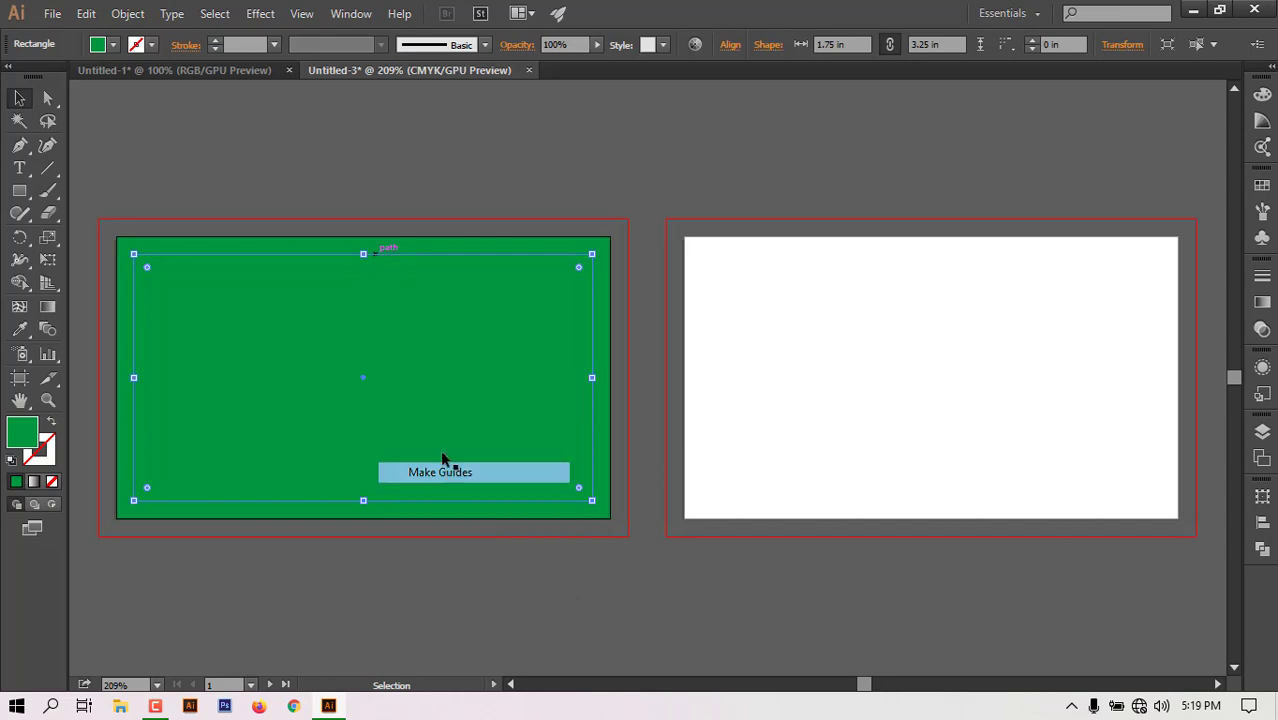
{"action": "right_click", "coordinate": [387, 256]}
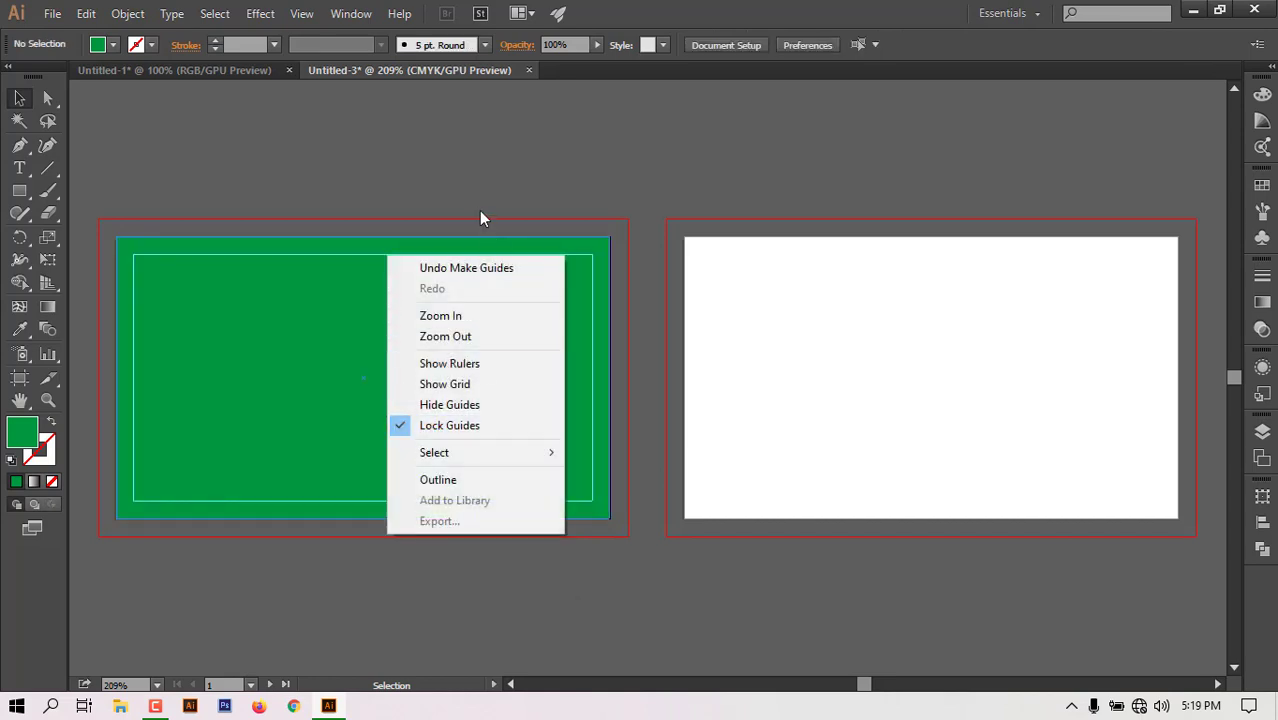
{"action": "left_click", "coordinate": [480, 156]}
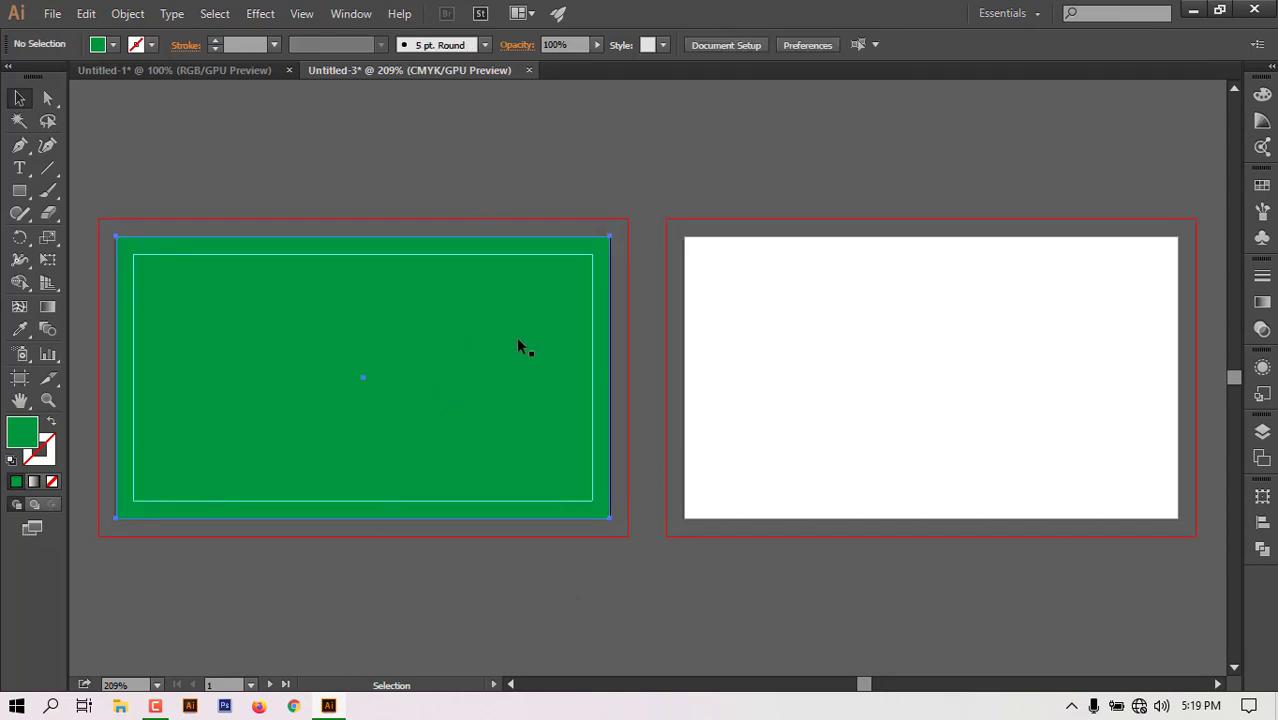
Enlarge the first artboard's green rectangle to the red bleed line on all sides, about 3.76 x 2.24 in.
{"action": "left_click", "coordinate": [592, 254]}
{"action": "left_click_drag", "start_coordinate": [621, 226], "coordinate": [627, 217]}
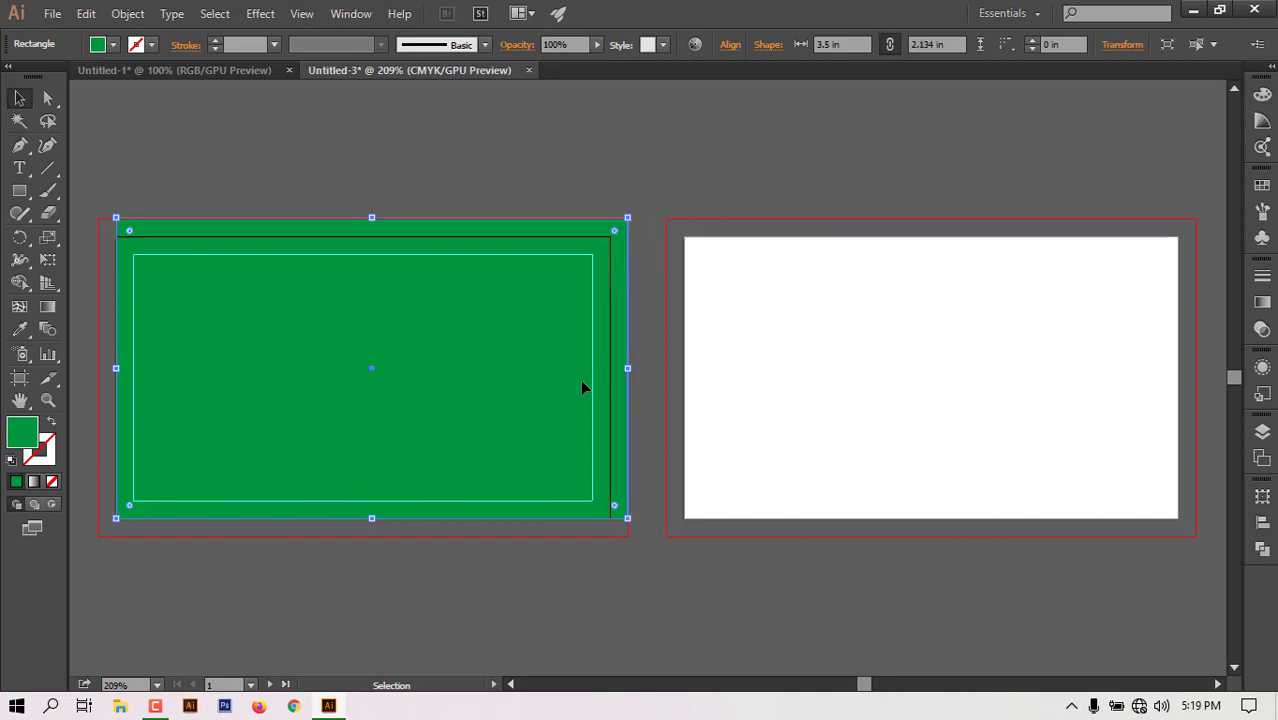
{"action": "left_click_drag", "start_coordinate": [116, 519], "coordinate": [98, 536]}
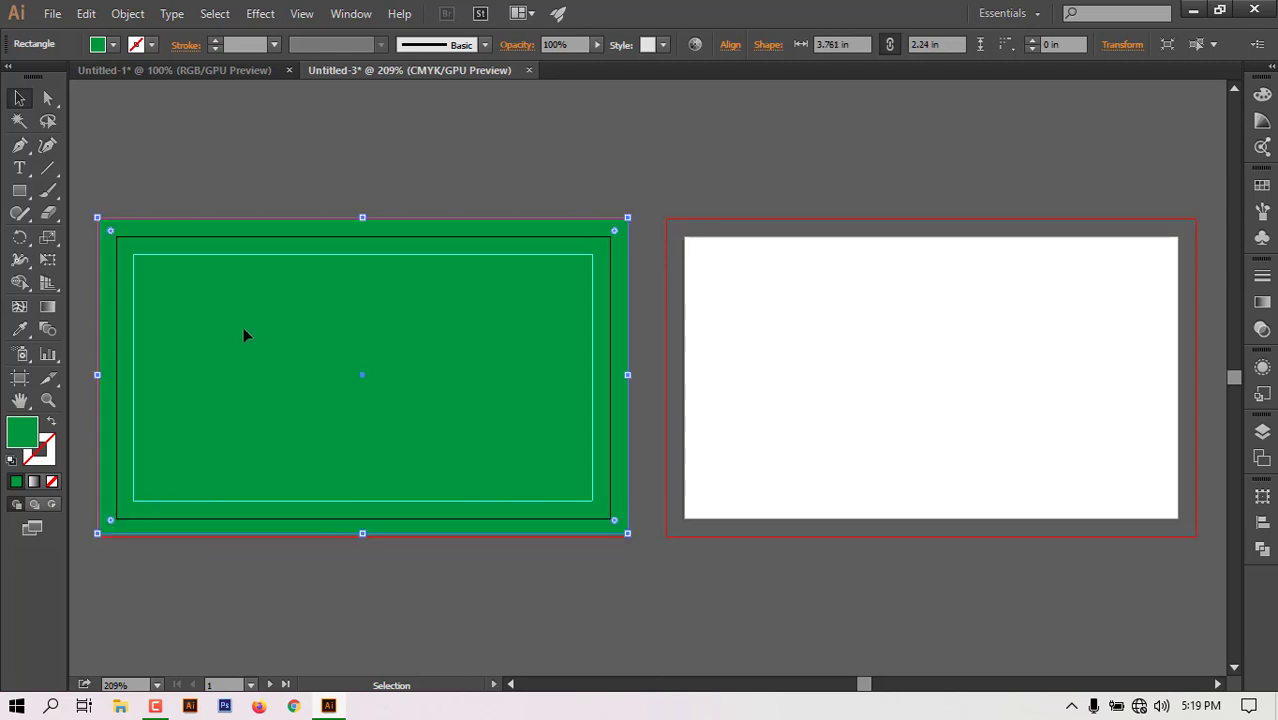
{"action": "left_click", "coordinate": [343, 152]}
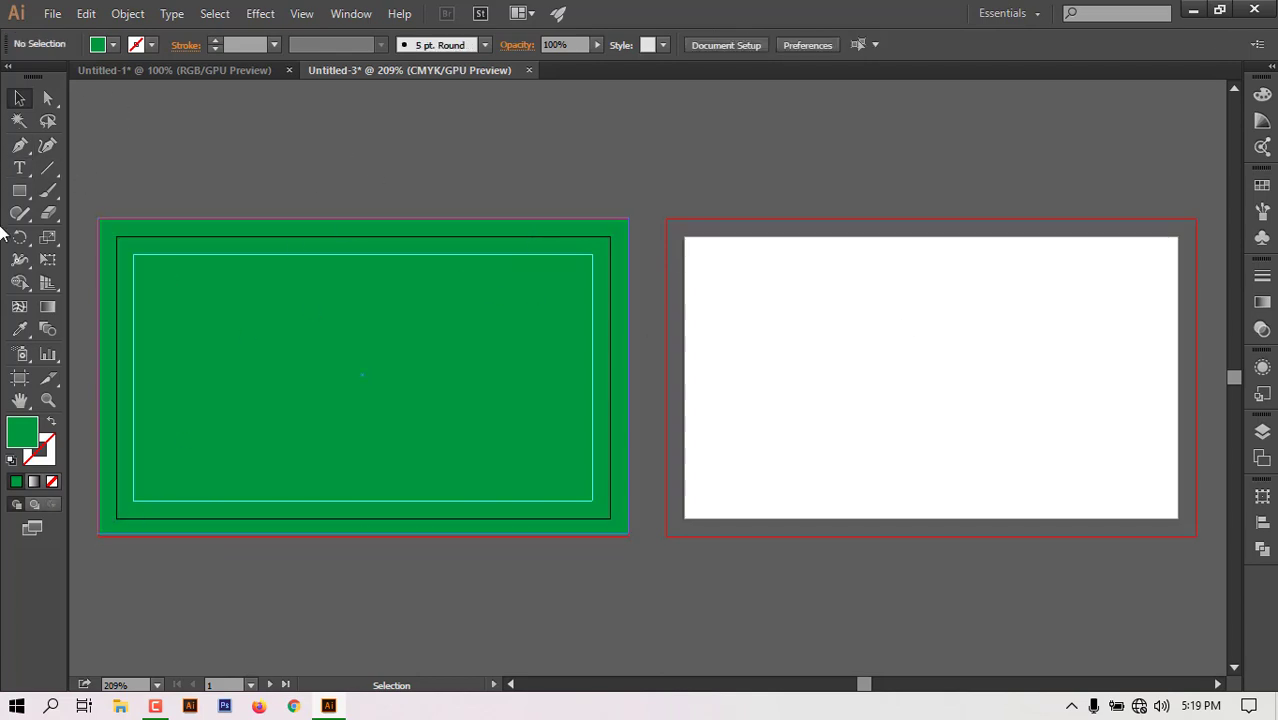
Draw a green 3.5 x 2 in rectangle that exactly covers the second artboard.
{"action": "left_click", "coordinate": [19, 190]}
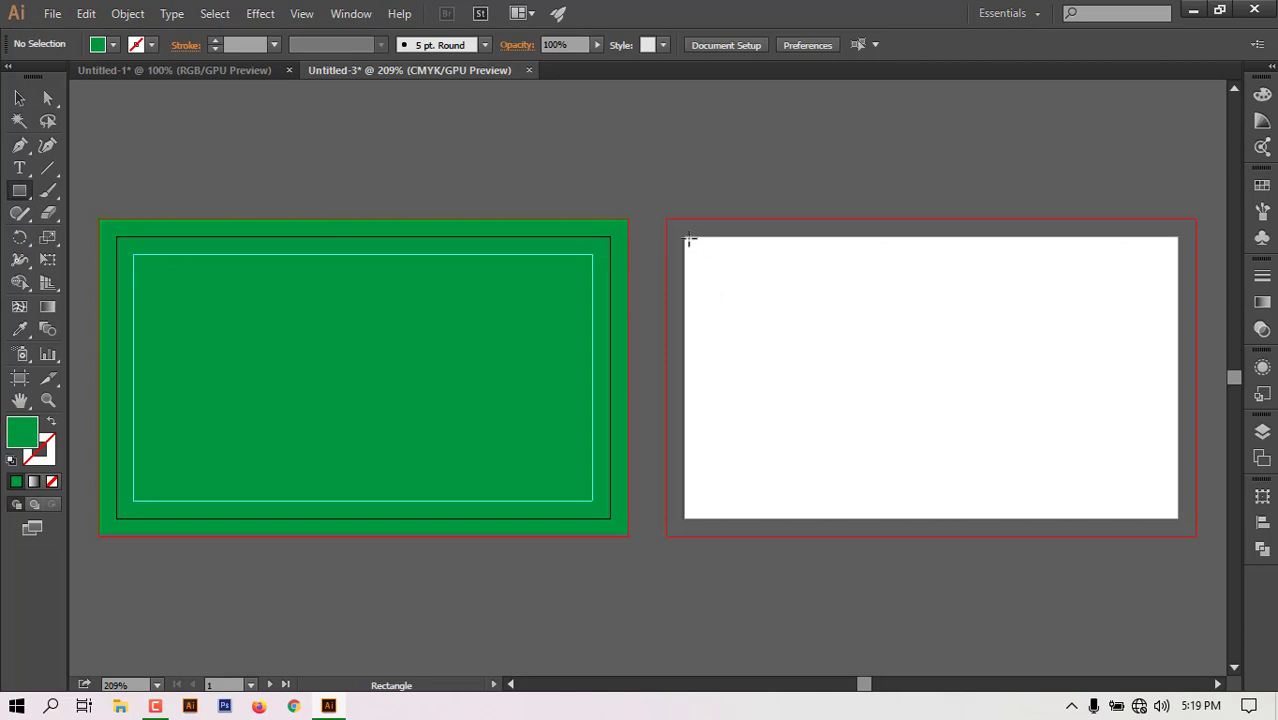
{"action": "left_click_drag", "start_coordinate": [685, 237], "coordinate": [1178, 518]}
{"action": "left_click", "coordinate": [19, 97]}
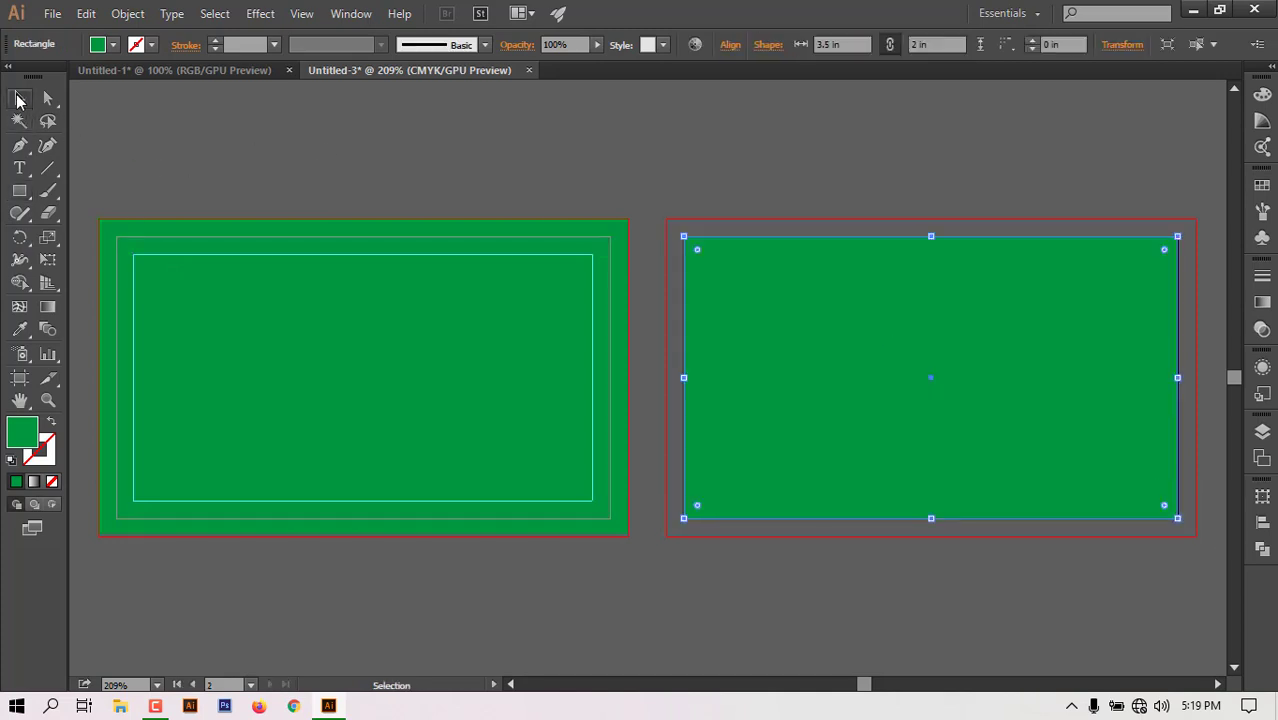
Offset the second artboard's rectangle by -0.125 in and convert the resulting inner rectangle into guides.
{"action": "left_click", "coordinate": [128, 13]}
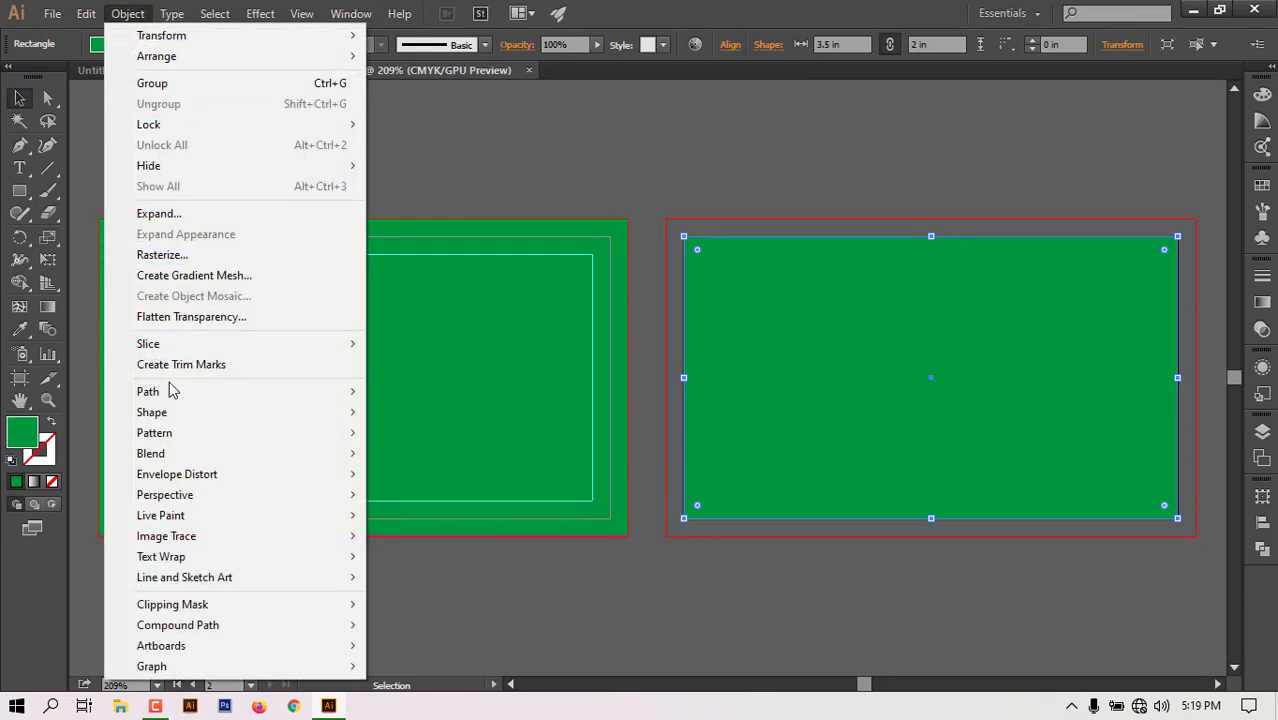
{"action": "mouse_move", "coordinate": [290, 393]}
{"action": "left_click", "coordinate": [424, 462]}
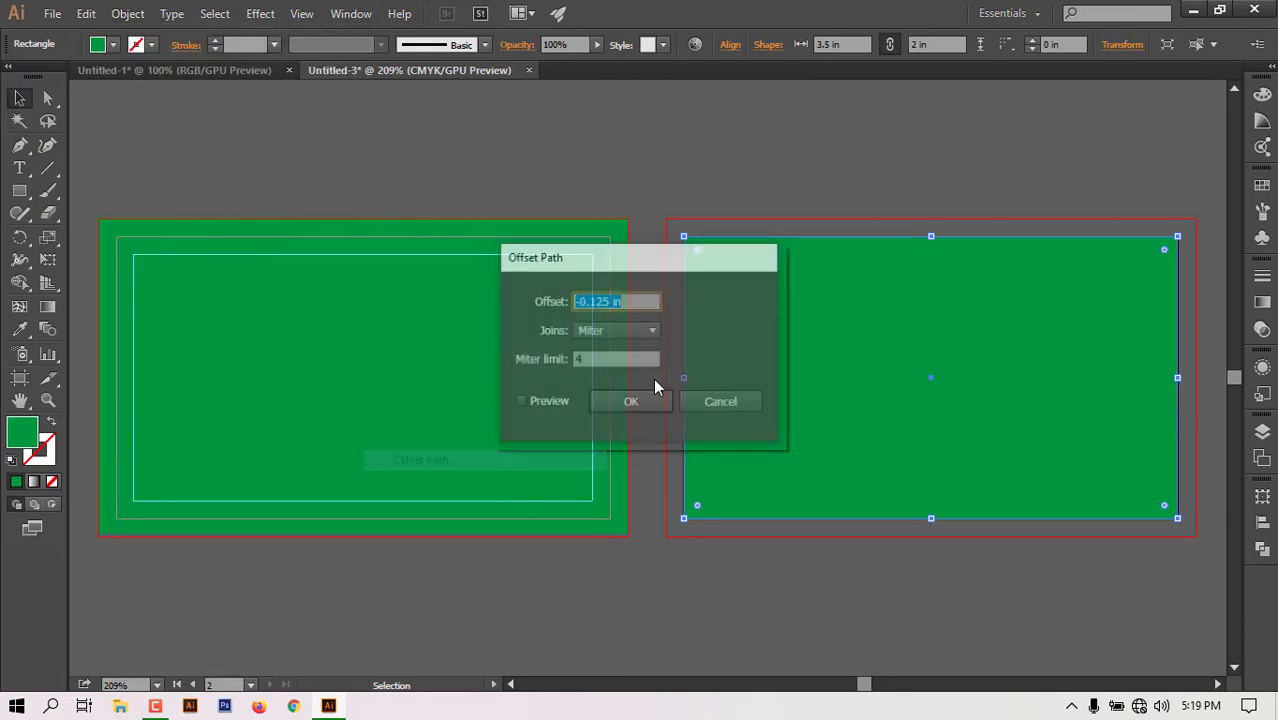
{"action": "left_click", "coordinate": [519, 401]}
{"action": "left_click", "coordinate": [627, 404]}
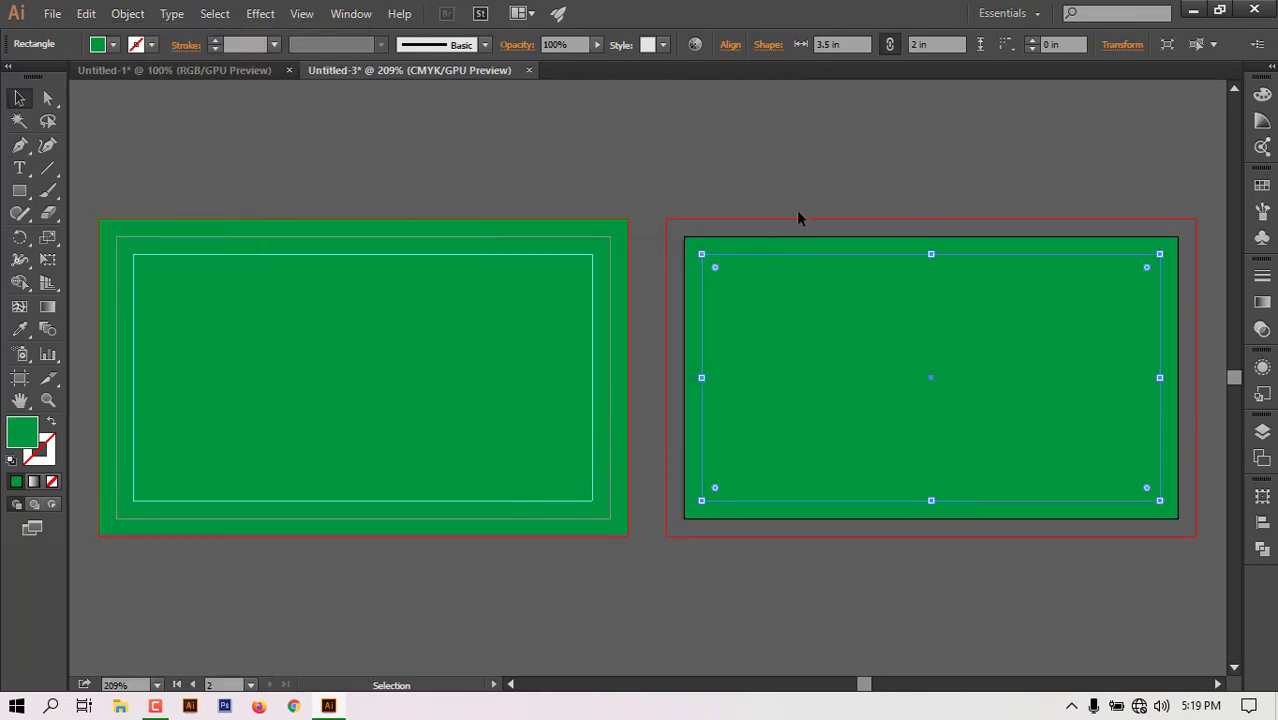
{"action": "right_click", "coordinate": [828, 258]}
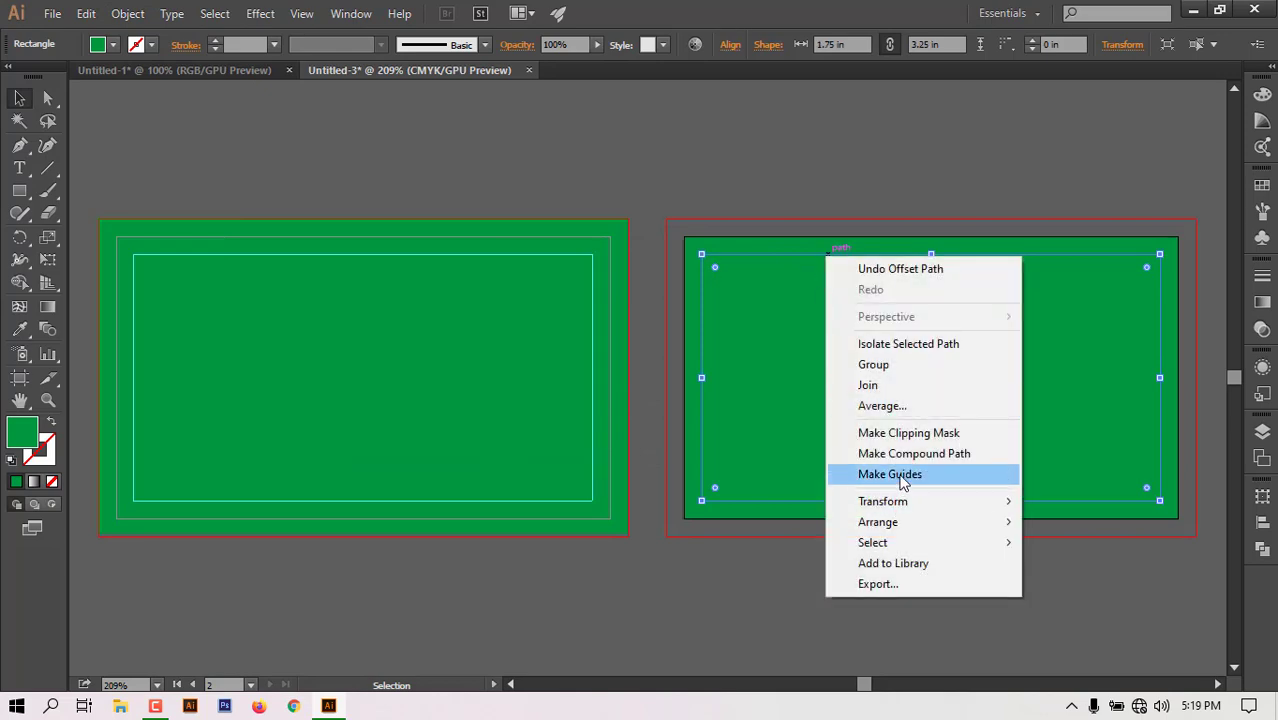
{"action": "left_click", "coordinate": [900, 473]}
Enlarge the second artboard's green rectangle to its red bleed line on all sides, about 3.74 x 2.27 in.
{"action": "left_click", "coordinate": [835, 300]}
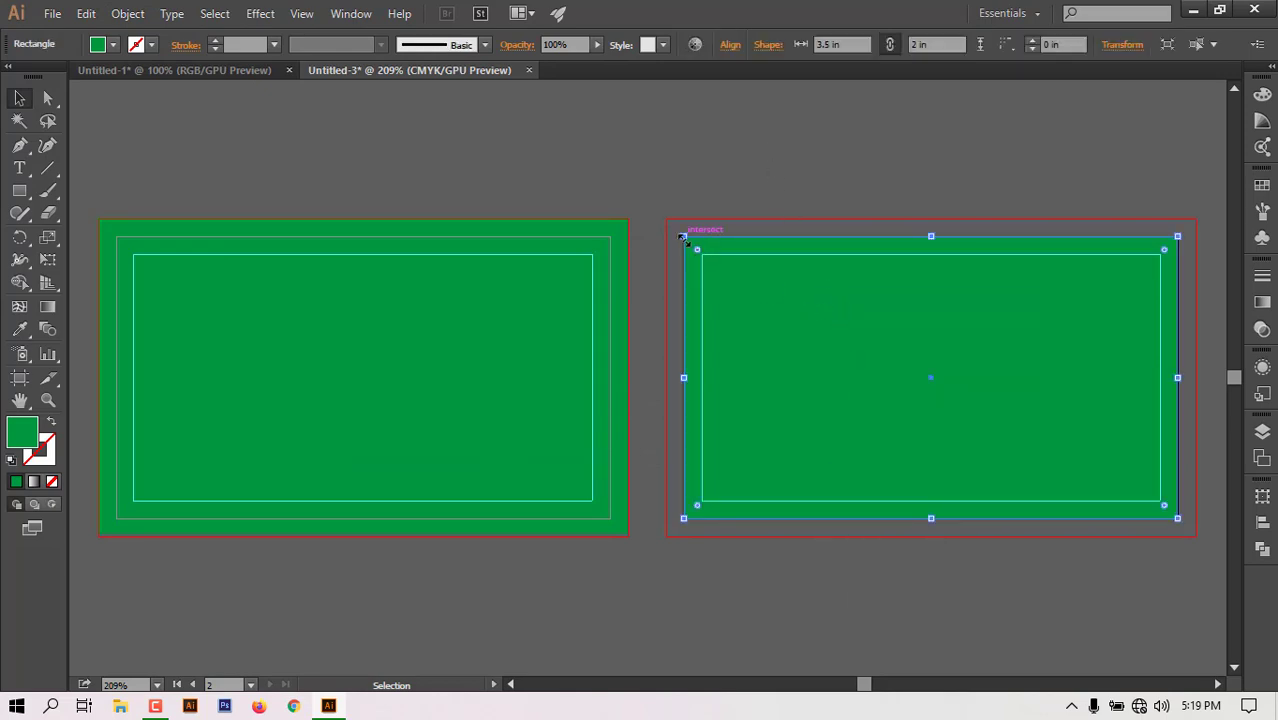
{"action": "left_click_drag", "start_coordinate": [685, 237], "coordinate": [667, 218]}
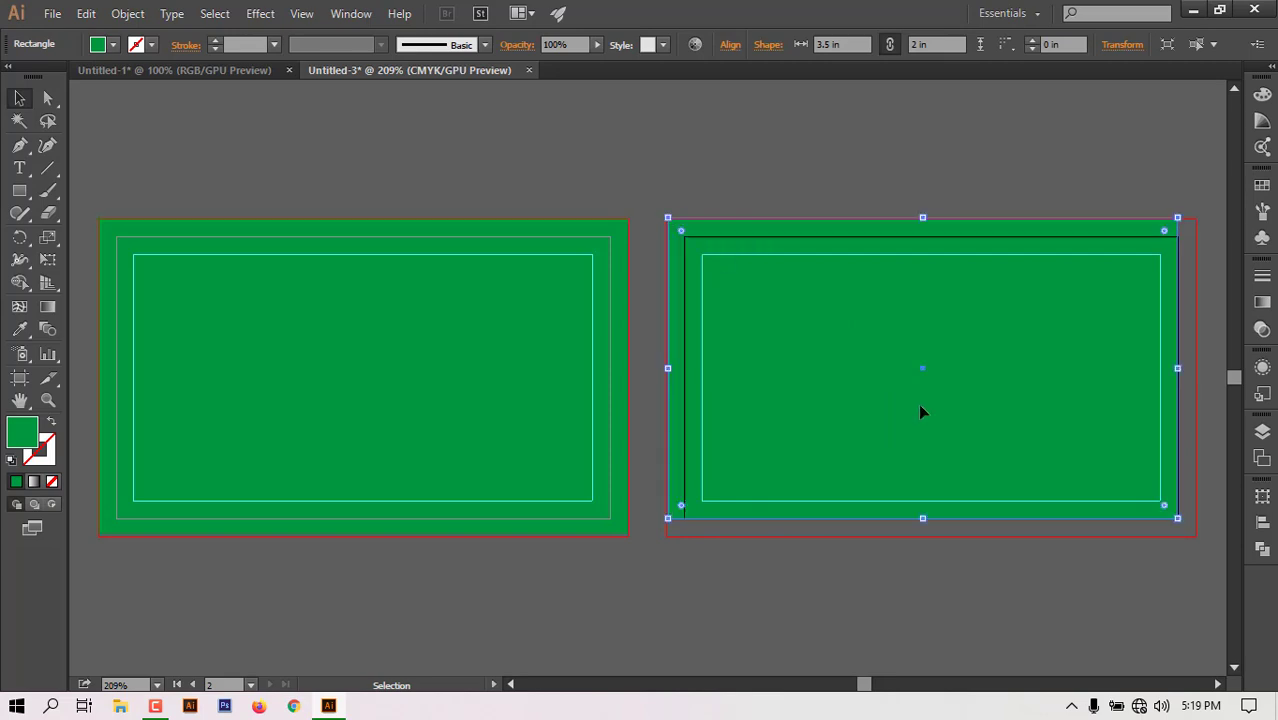
{"action": "left_click_drag", "start_coordinate": [1177, 518], "coordinate": [1195, 537]}
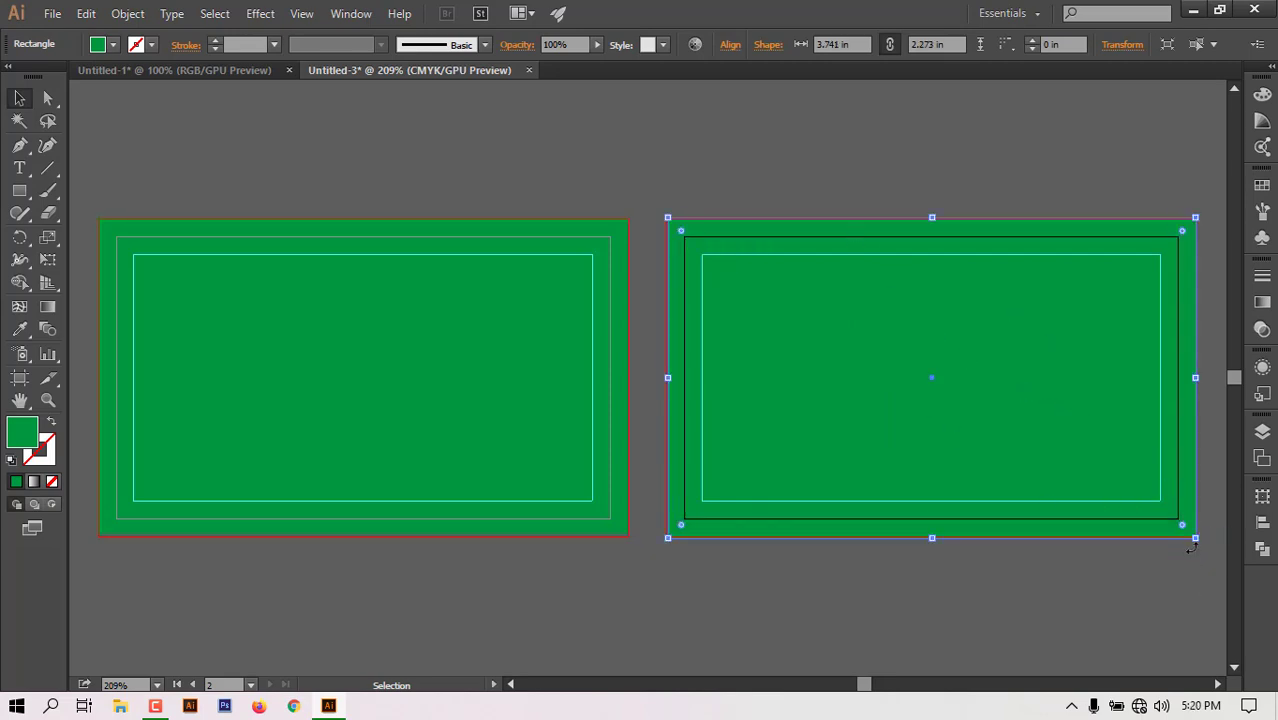
Fine-tune the lower-right corner of the second green rectangle to the bleed line, reducing its height to about 2.25 in.
{"action": "key", "text": "ctrl"}
{"action": "left_click", "coordinate": [1160, 539], "text": "ctrl"}
{"action": "left_click", "coordinate": [1163, 542], "text": "ctrl"}
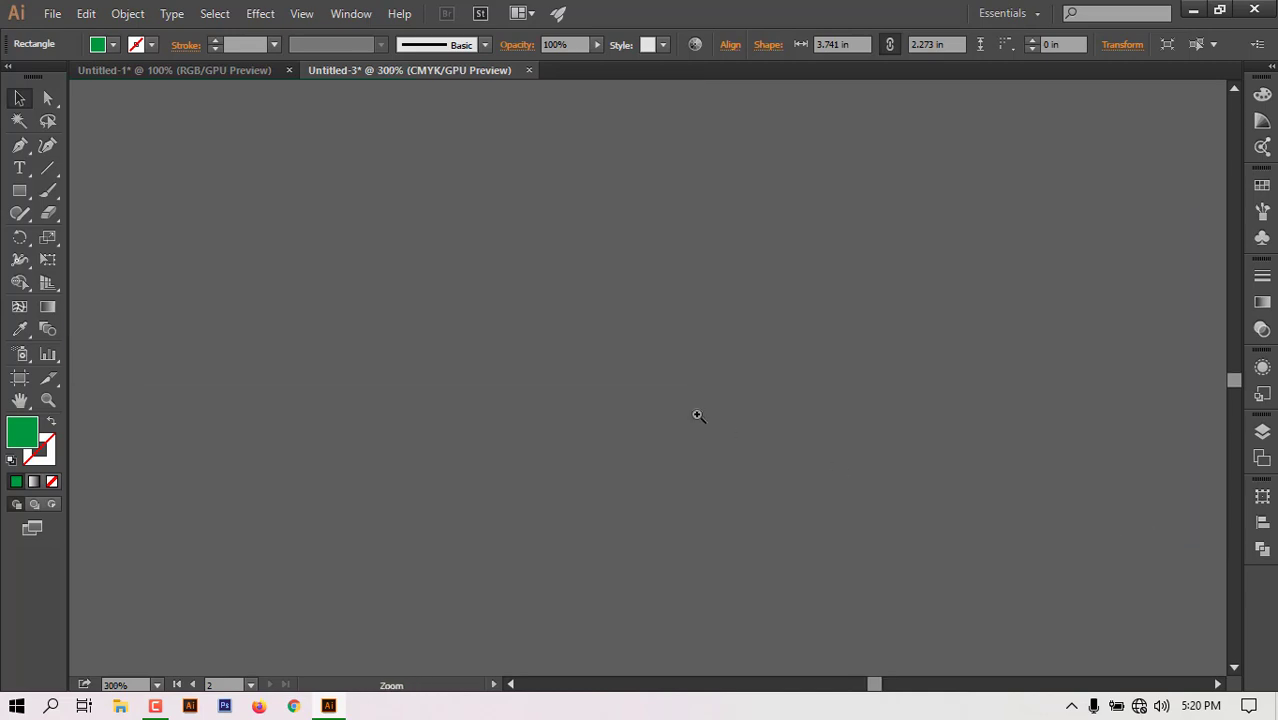
{"action": "left_click_drag", "start_coordinate": [522, 341], "coordinate": [1178, 570]}
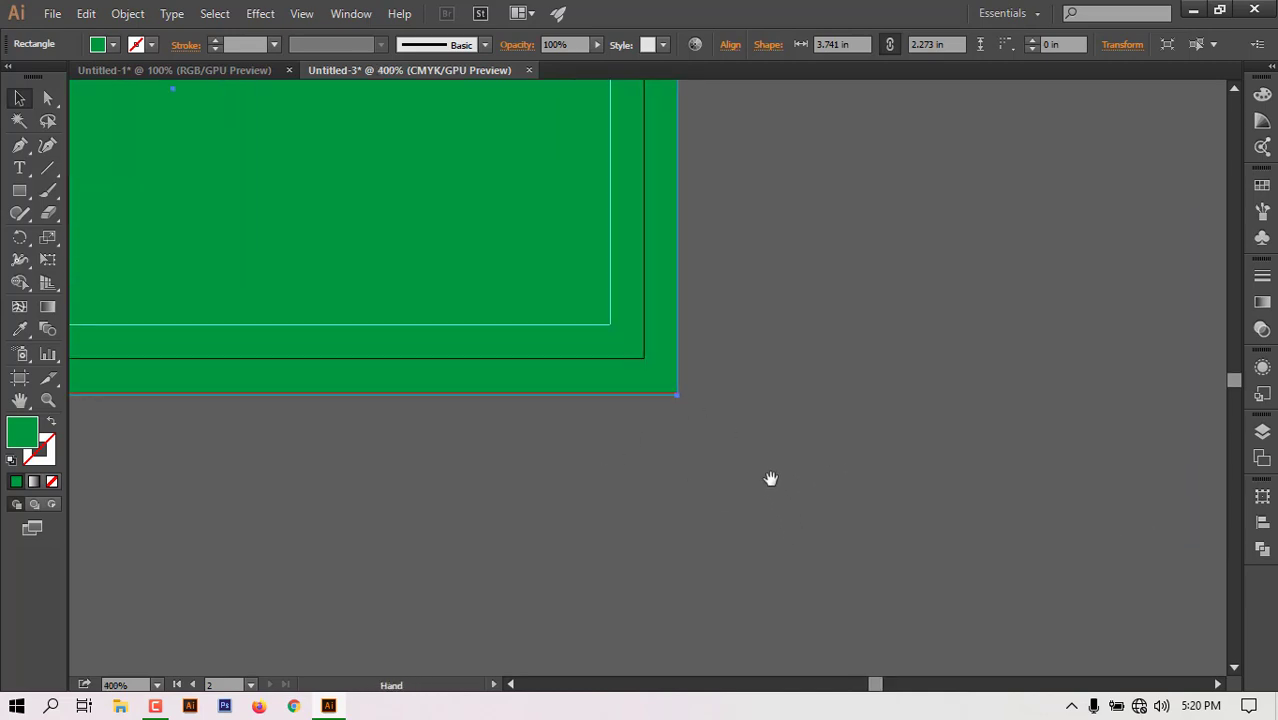
{"action": "left_click", "coordinate": [682, 402]}
{"action": "left_click", "coordinate": [676, 392]}
{"action": "left_click_drag", "start_coordinate": [676, 393], "coordinate": [682, 392]}
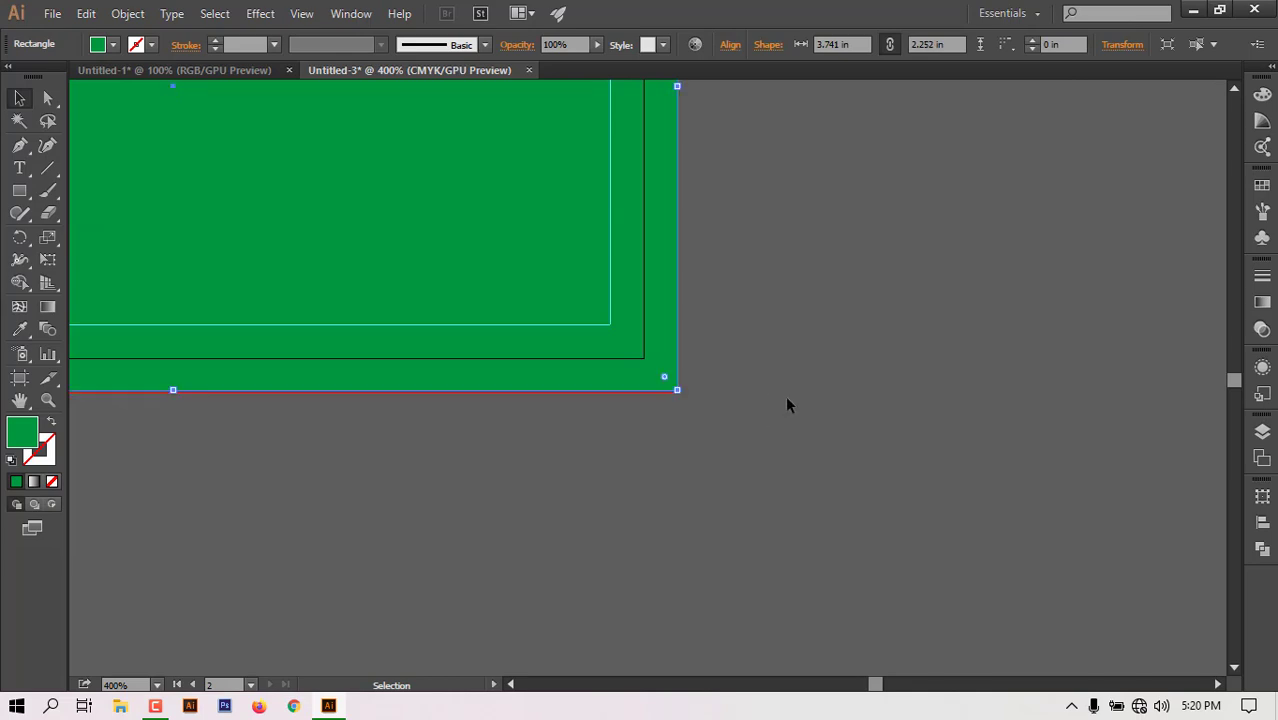
{"action": "left_click", "coordinate": [826, 397]}
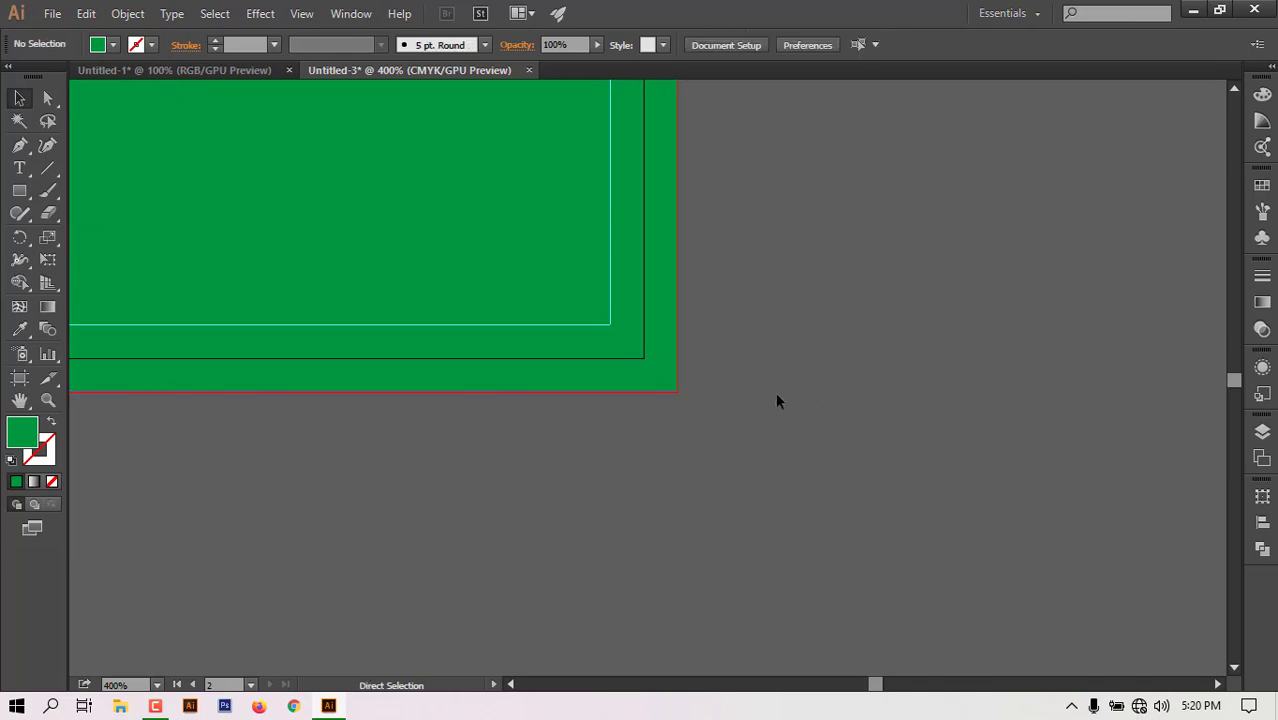
{"action": "key", "text": "ctrl+minus"}
{"action": "left_click_drag", "start_coordinate": [431, 355], "coordinate": [819, 453]}
{"action": "left_click", "coordinate": [674, 392], "text": "ctrl"}
{"action": "left_click", "coordinate": [674, 392], "text": "ctrl"}
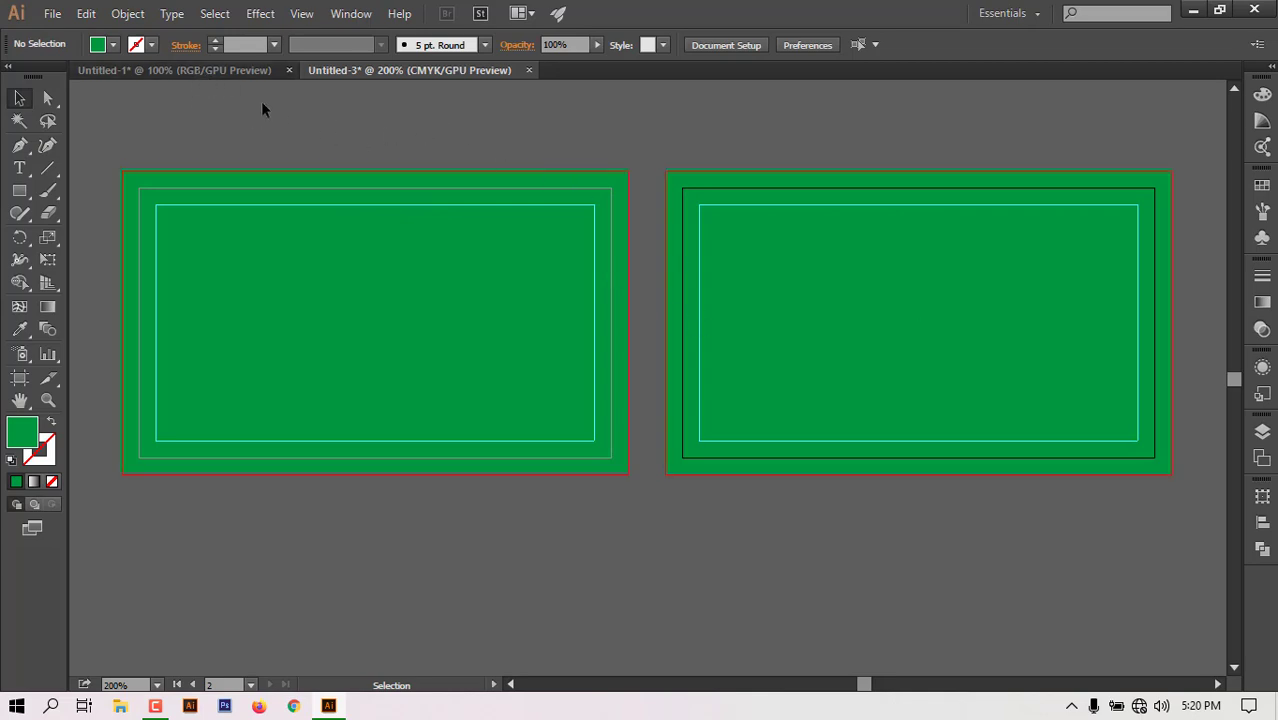
In the Untitled-1 document, delete the extra gold gradient square and move the remaining gold and navy squares onto the artboard's lower area.
{"action": "left_click", "coordinate": [203, 72]}
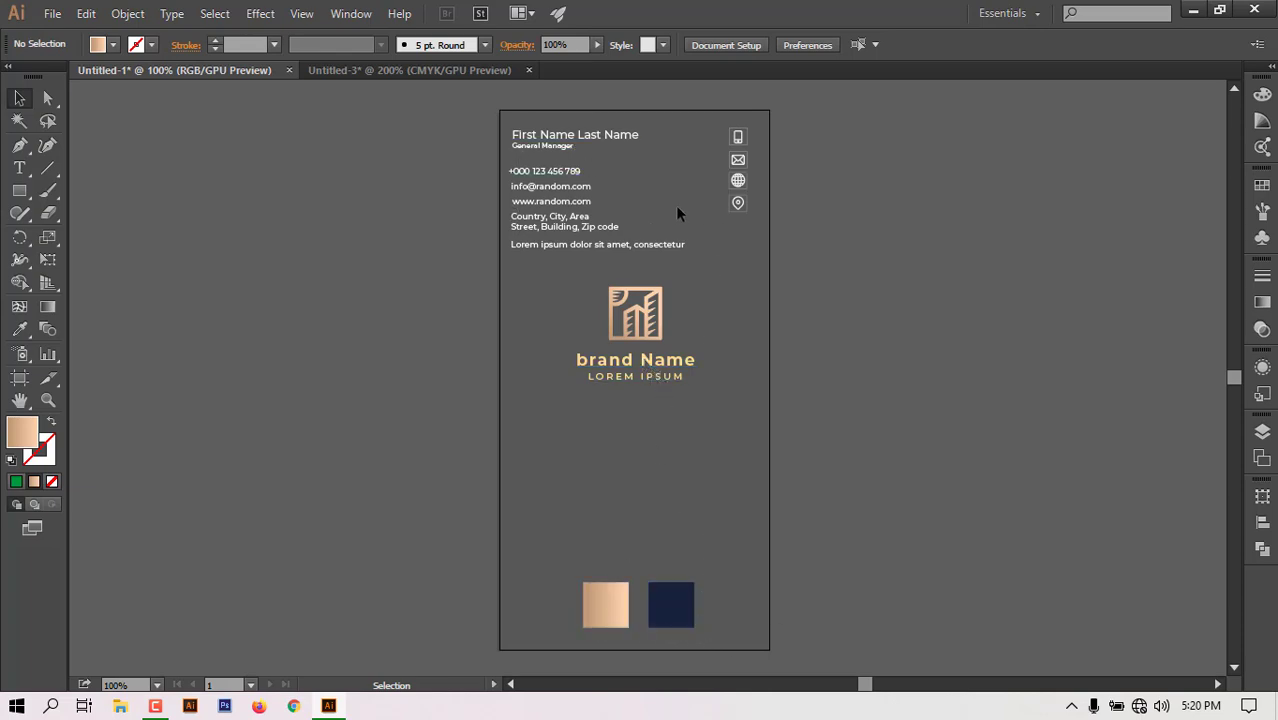
{"action": "right_click", "coordinate": [890, 180]}
{"action": "left_click", "coordinate": [940, 193]}
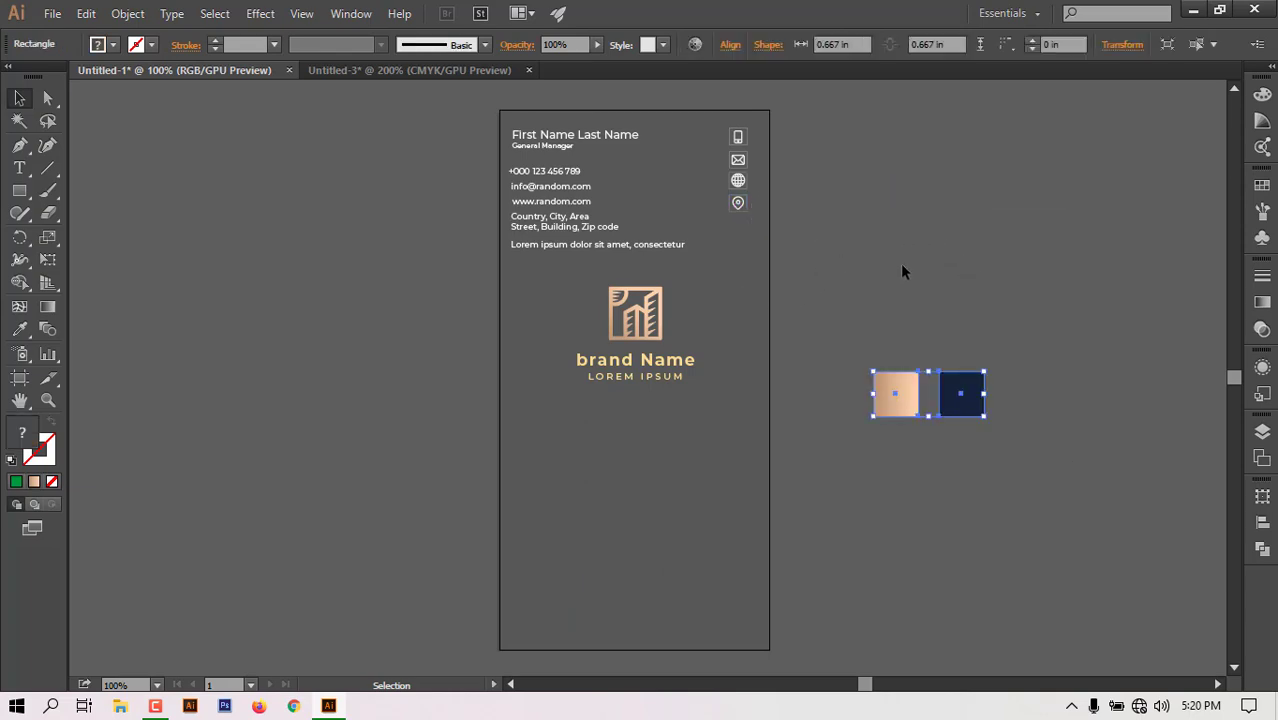
{"action": "key", "text": "ctrl+z"}
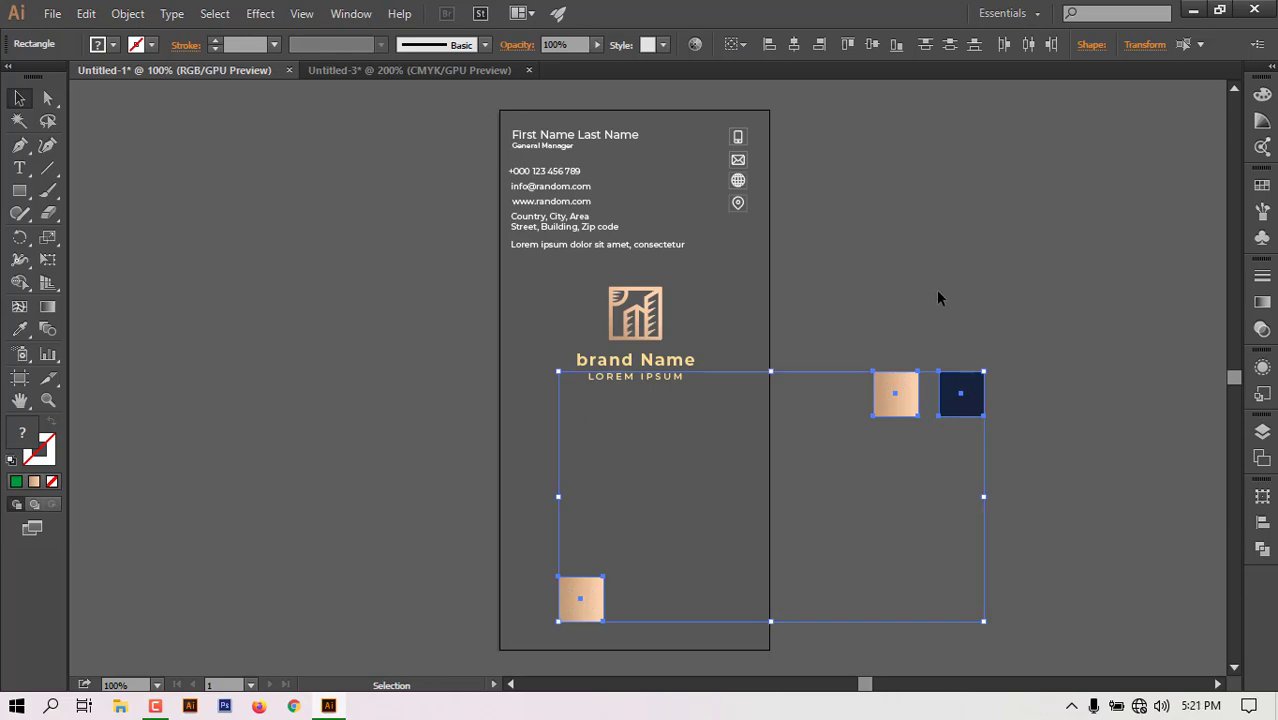
{"action": "left_click", "coordinate": [938, 294]}
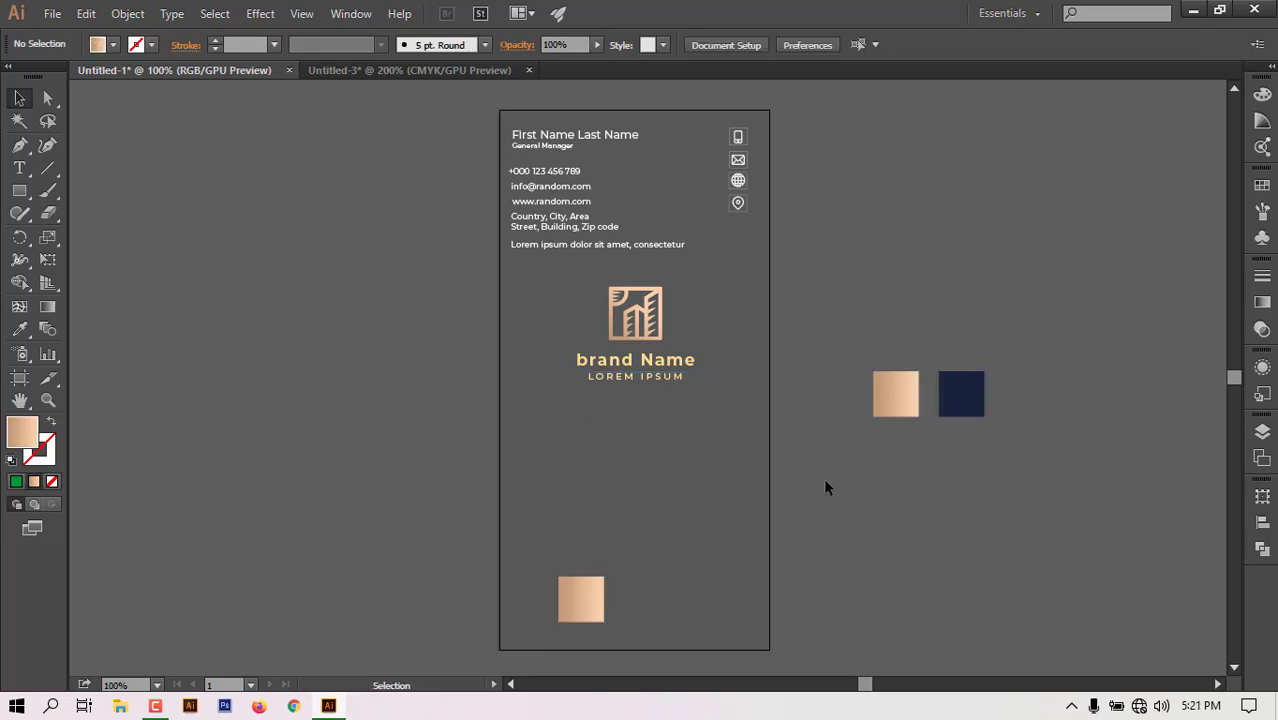
{"action": "left_click", "coordinate": [599, 595]}
{"action": "key", "text": "Delete"}
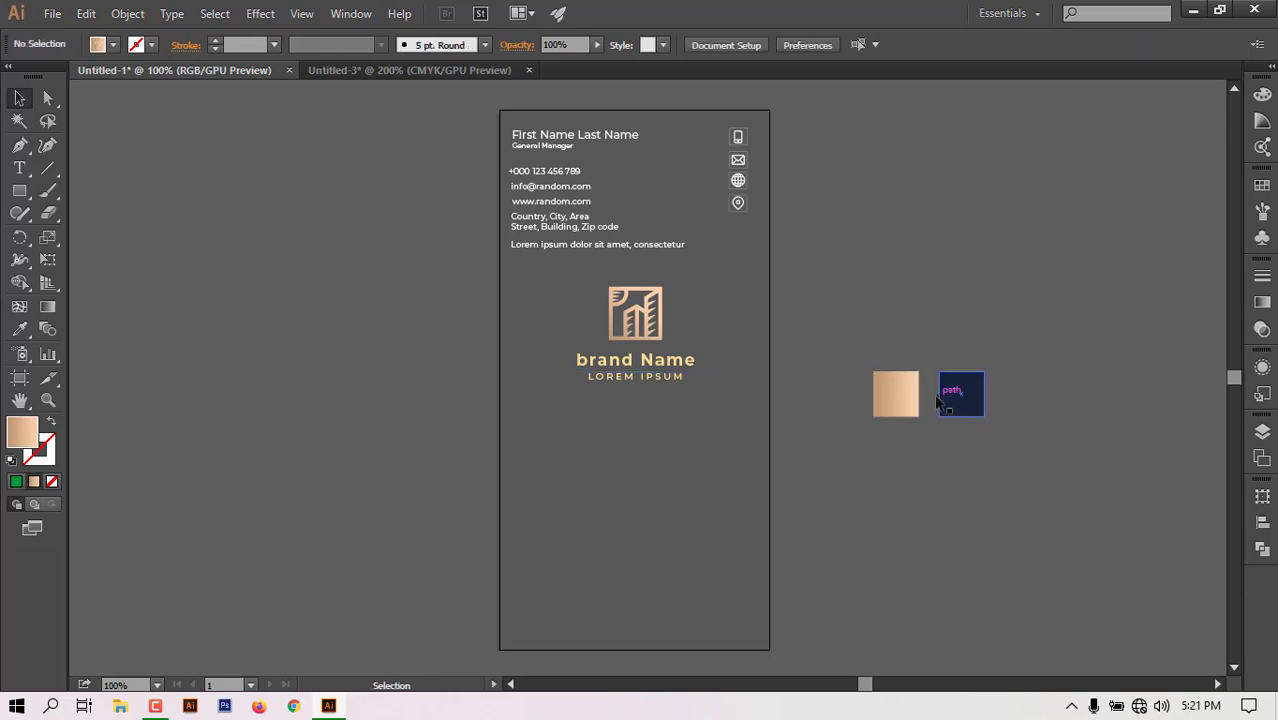
{"action": "left_click_drag", "start_coordinate": [936, 395], "coordinate": [639, 581]}
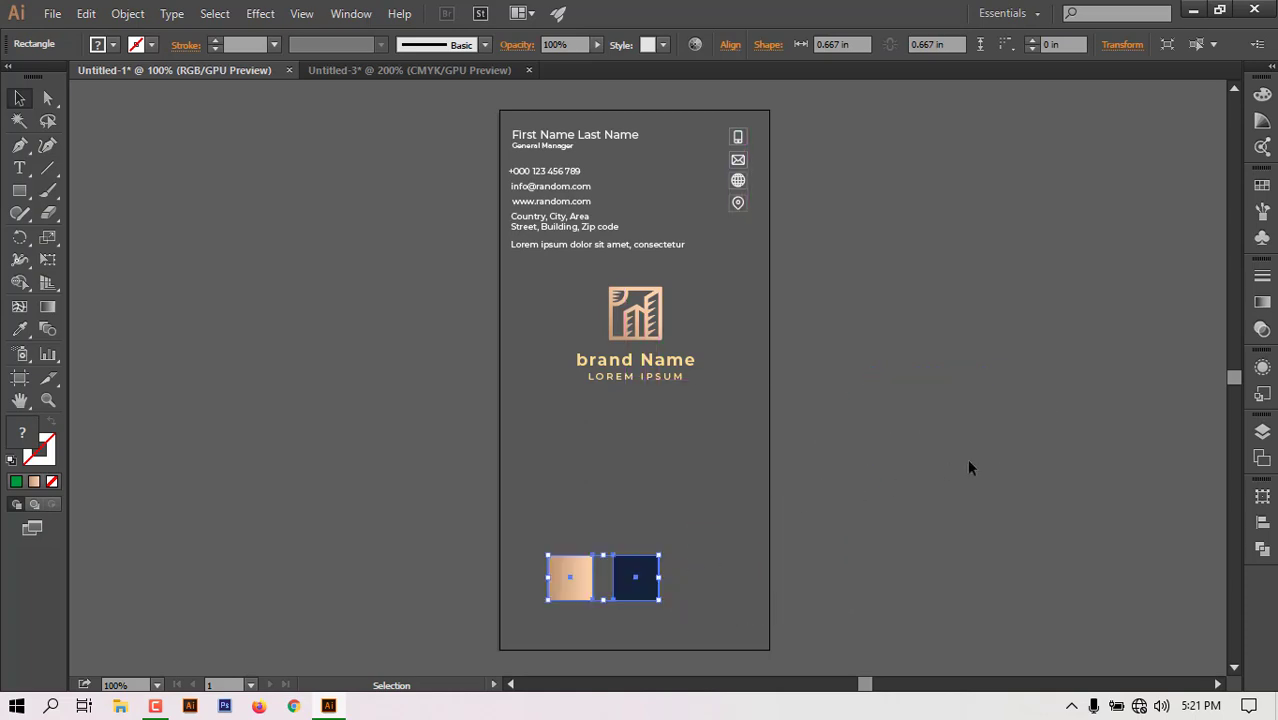
{"action": "left_click", "coordinate": [968, 467]}
Copy the gold gradient and navy squares from Untitled-1 into Untitled-3 and place them below the first card.
{"action": "left_click", "coordinate": [377, 74]}
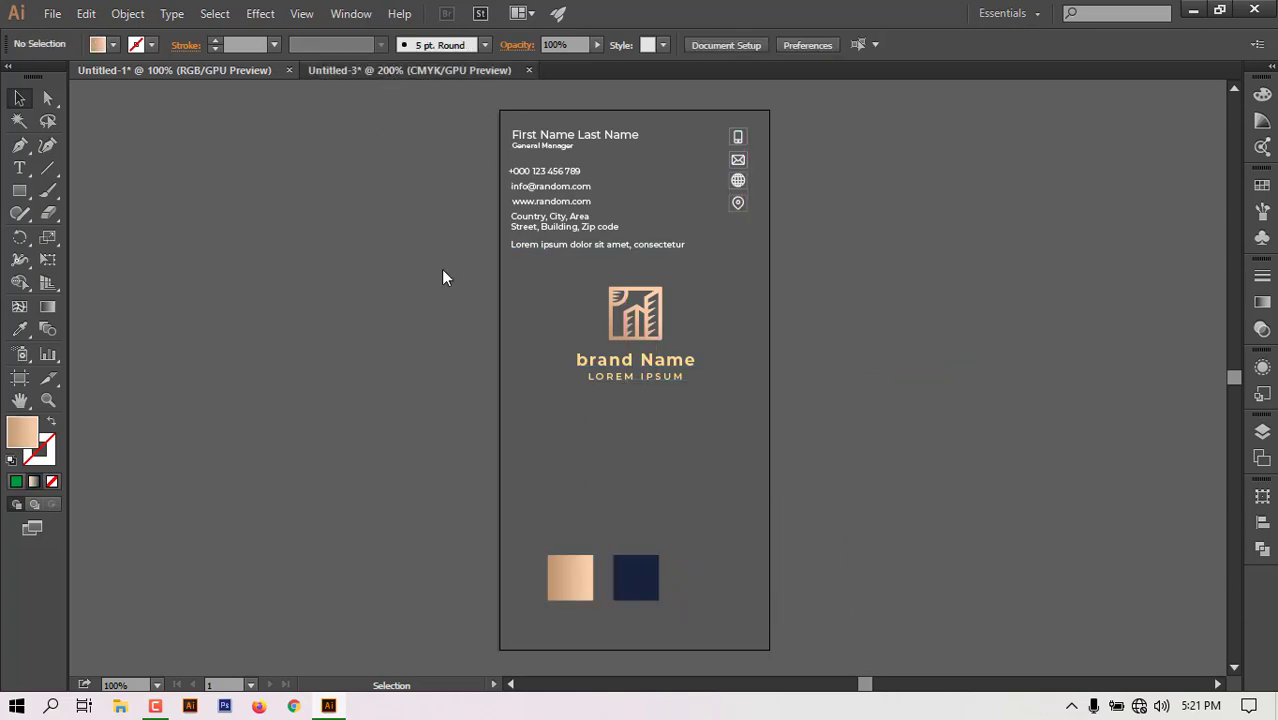
{"action": "left_click", "coordinate": [196, 71]}
{"action": "left_click", "coordinate": [575, 575]}
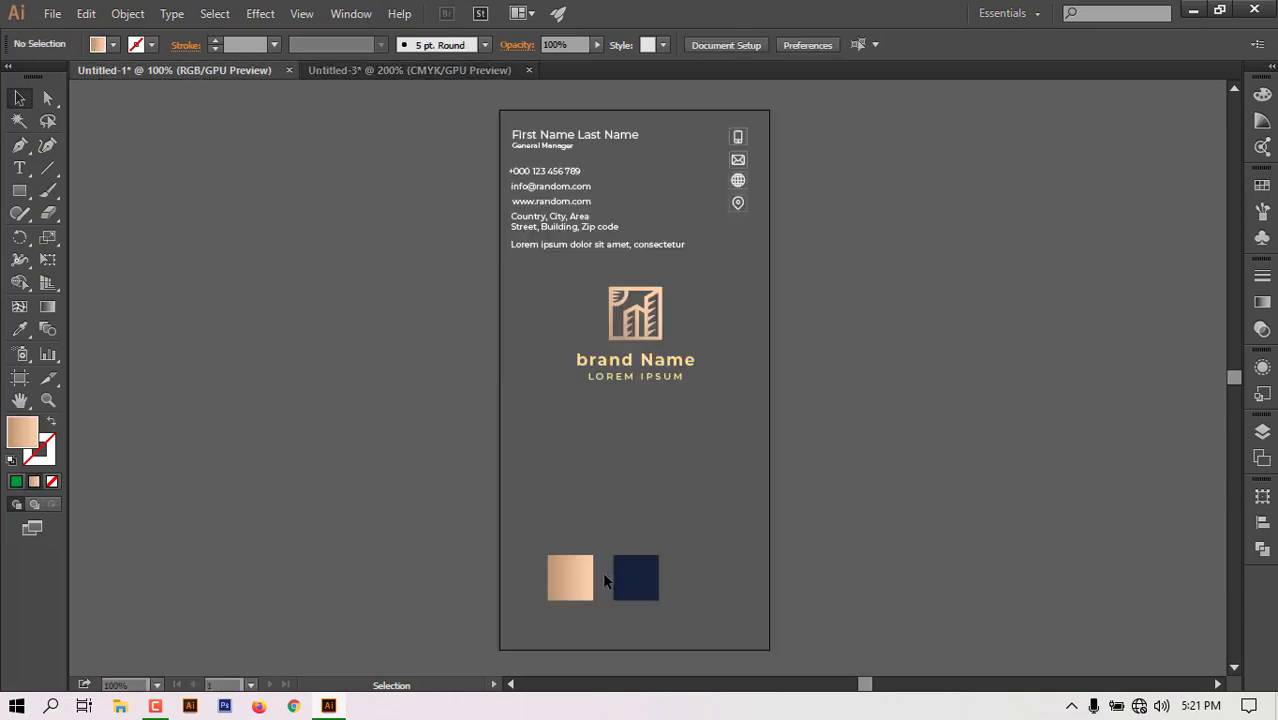
{"action": "left_click", "coordinate": [636, 572], "text": "shift"}
{"action": "left_click_drag", "start_coordinate": [640, 560], "coordinate": [205, 75]}
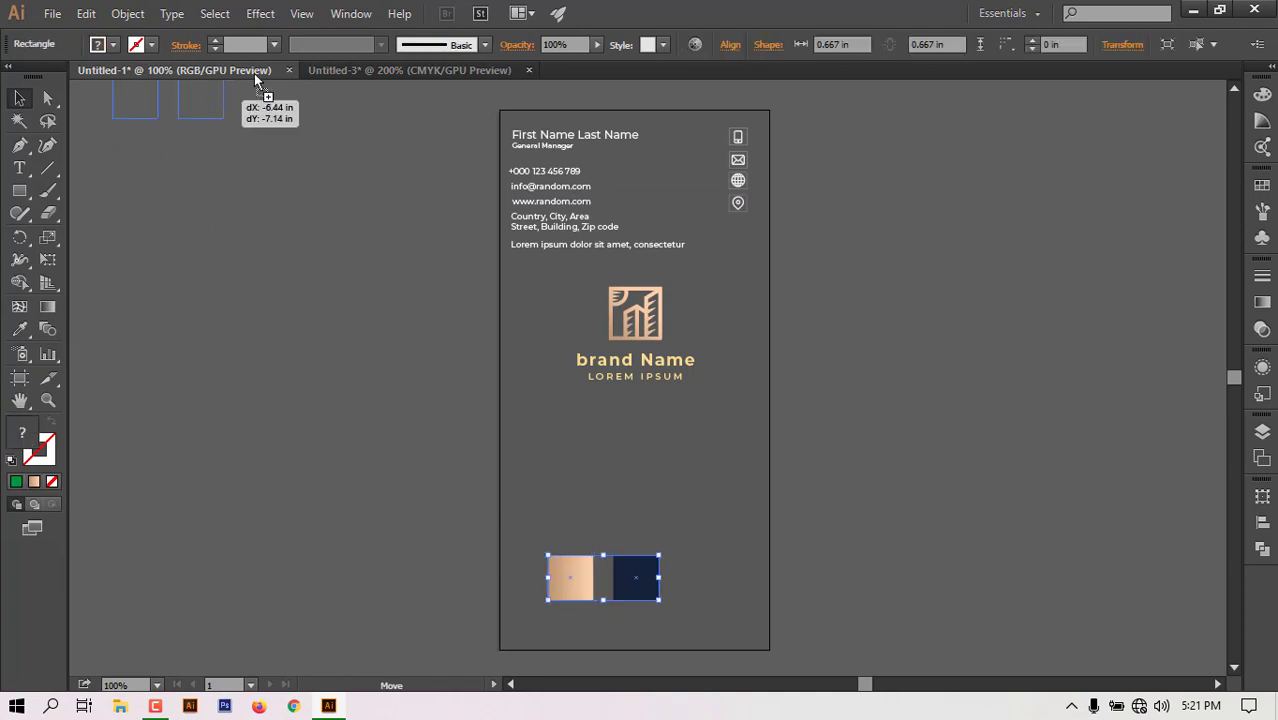
{"action": "left_click_drag", "start_coordinate": [387, 77], "coordinate": [387, 77]}
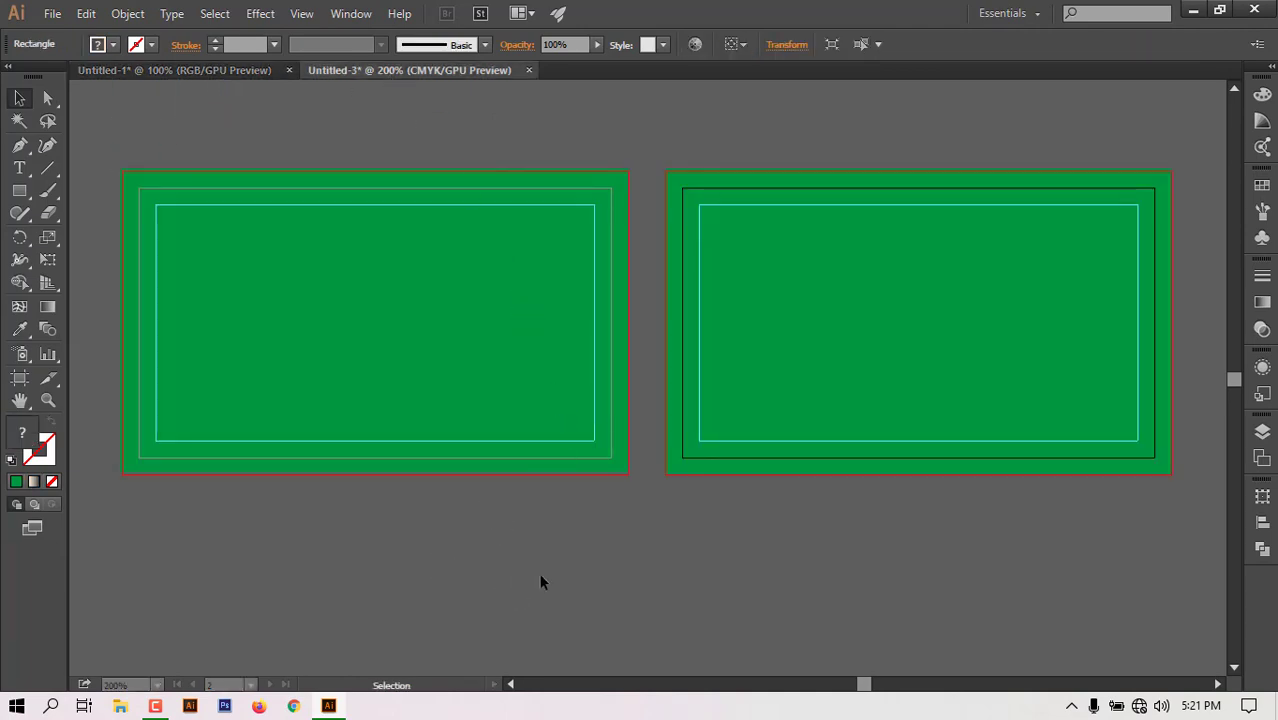
{"action": "left_click_drag", "start_coordinate": [540, 575], "coordinate": [642, 480]}
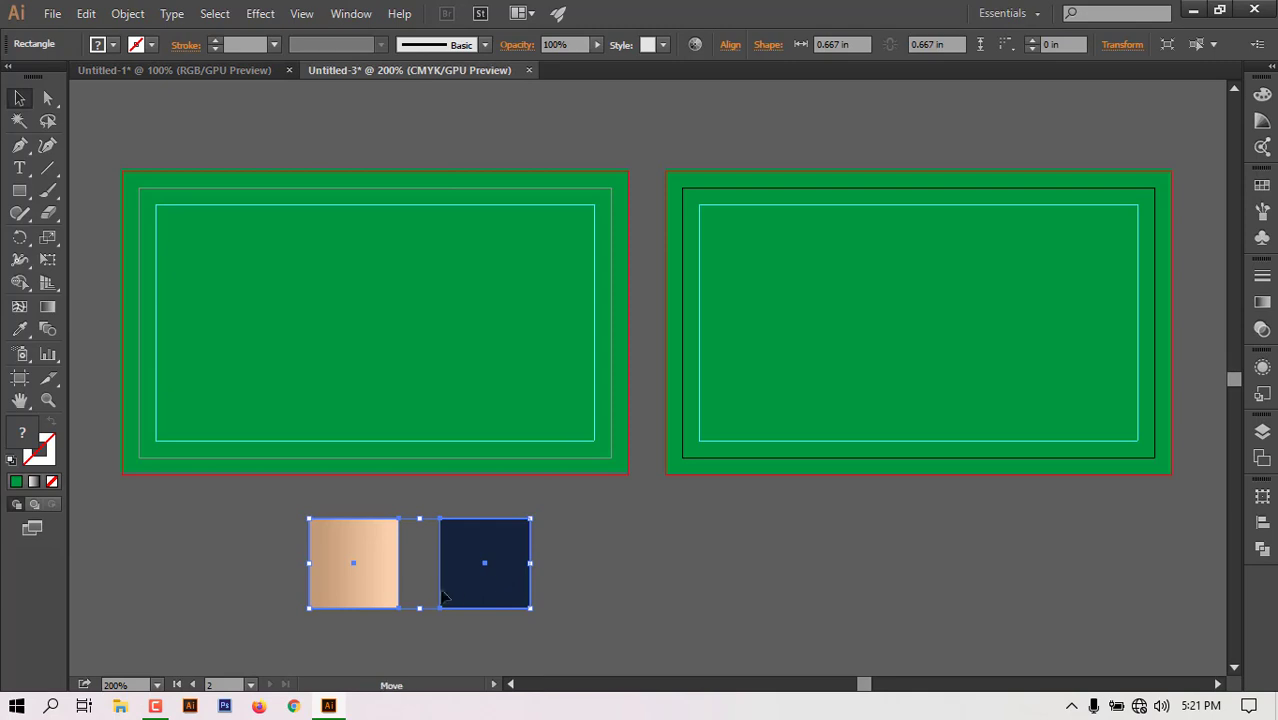
{"action": "left_click_drag", "start_coordinate": [501, 567], "coordinate": [331, 592]}
{"action": "left_click", "coordinate": [766, 492]}
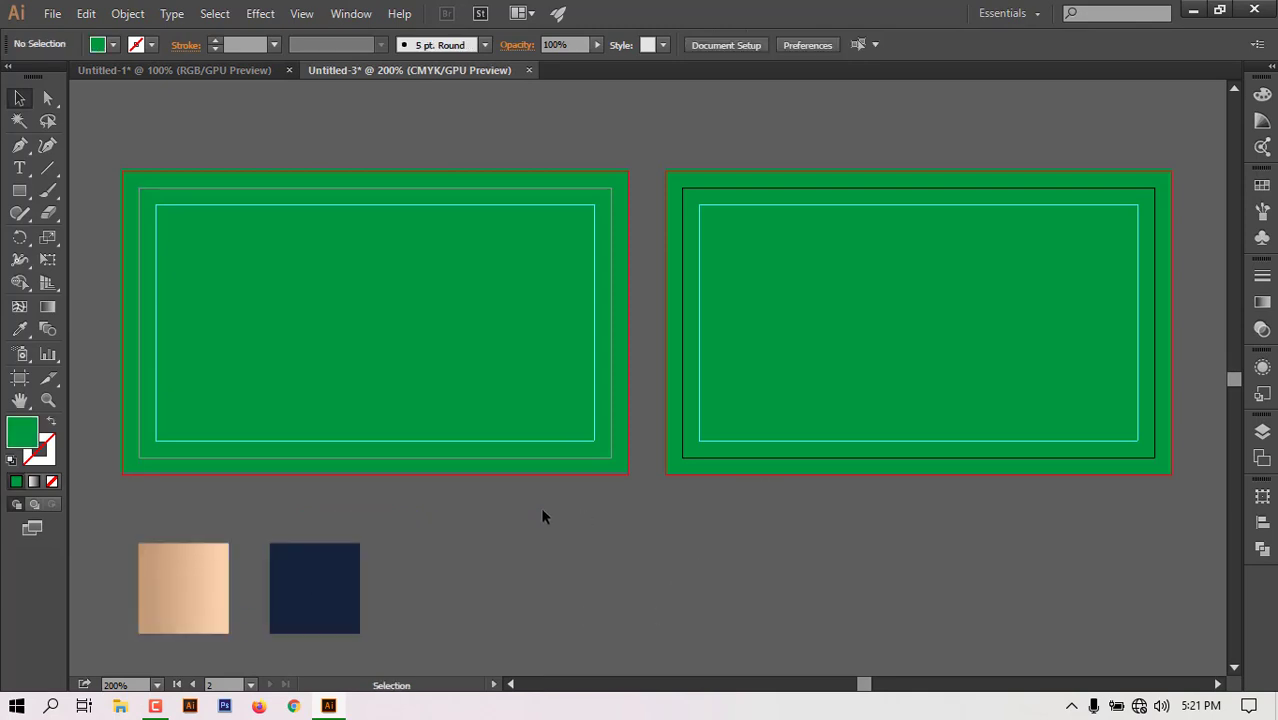
Recolor both green card backgrounds with the navy fill sampled from the navy square.
{"action": "left_click", "coordinate": [522, 352]}
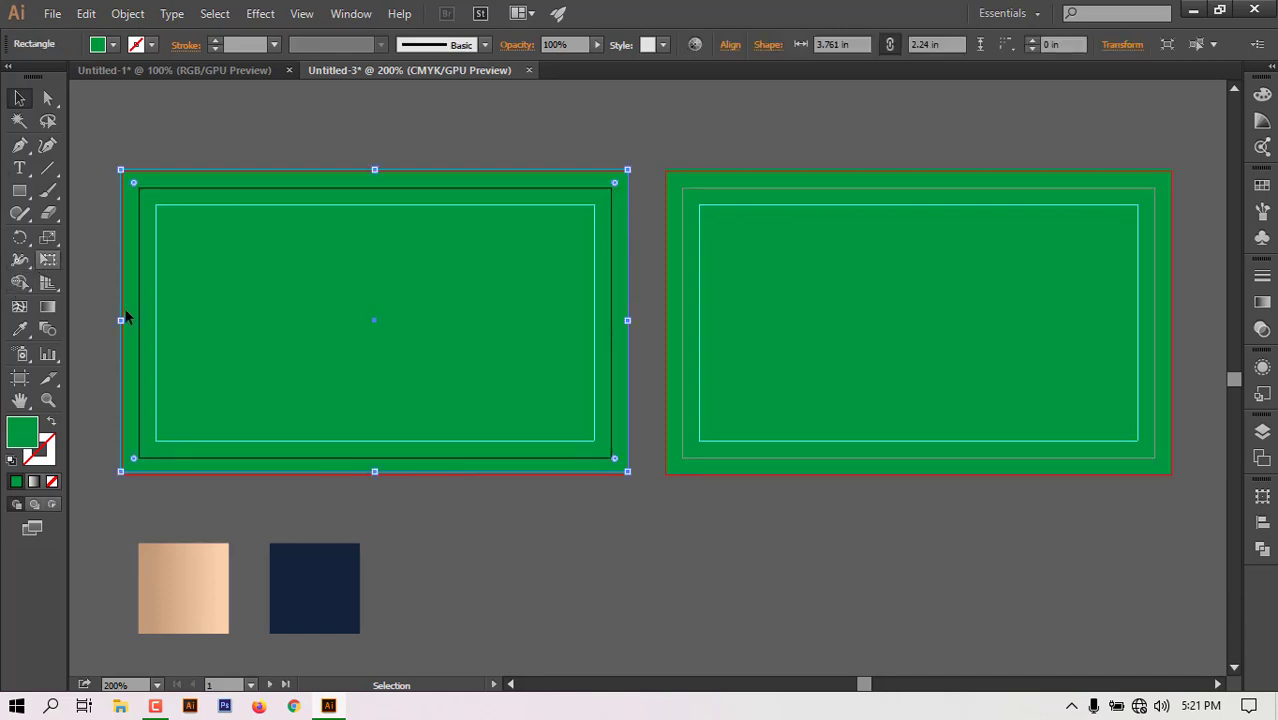
{"action": "left_click", "coordinate": [20, 329]}
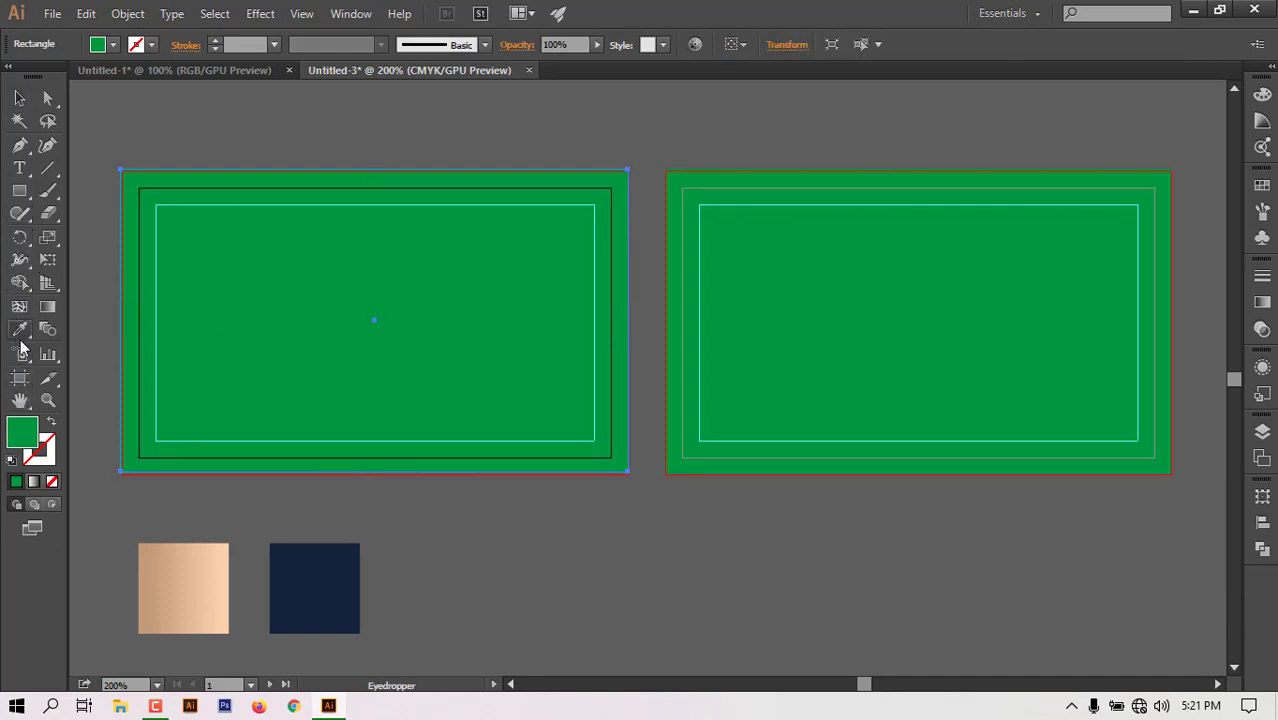
{"action": "left_click", "coordinate": [300, 572]}
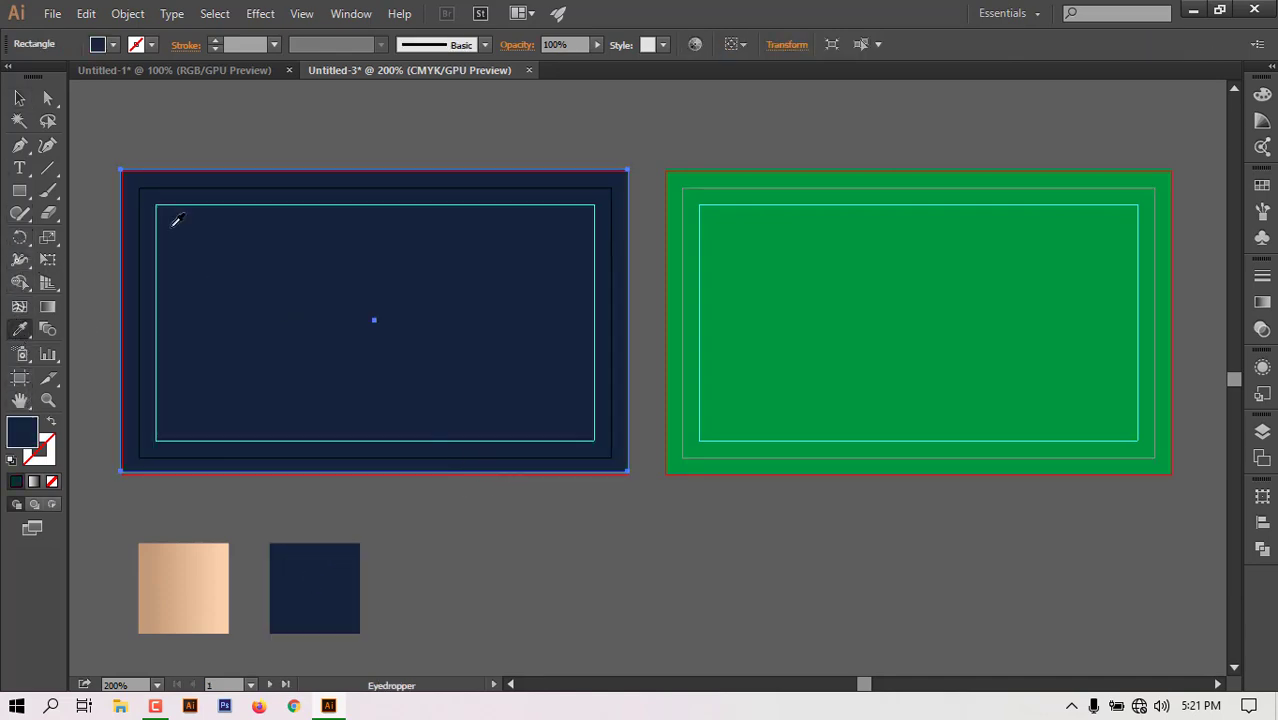
{"action": "left_click", "coordinate": [18, 98]}
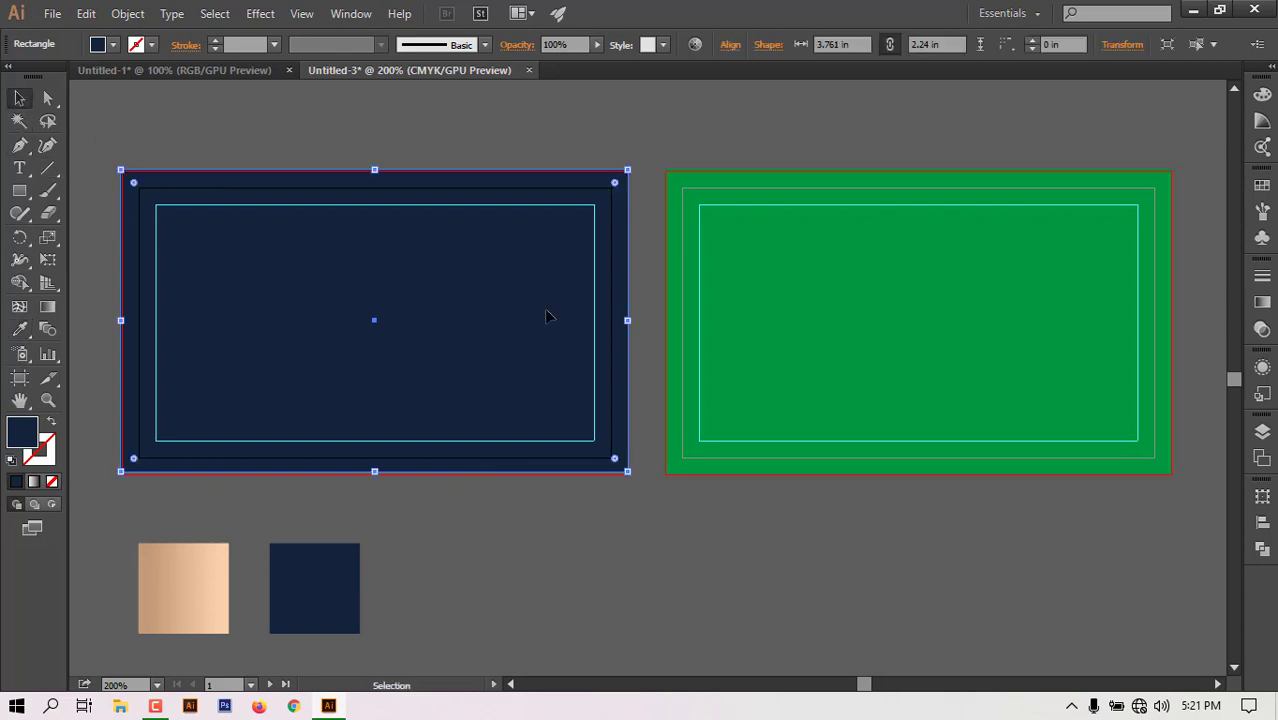
{"action": "left_click", "coordinate": [892, 373]}
{"action": "left_click", "coordinate": [20, 329]}
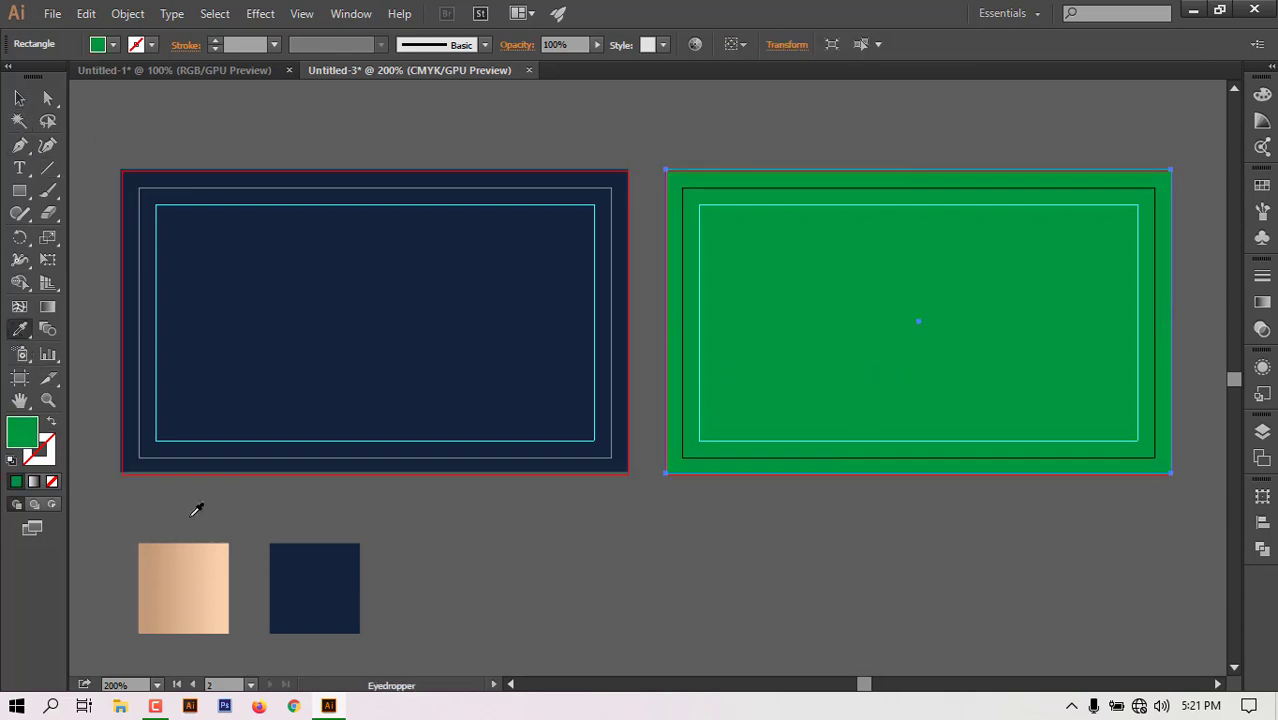
{"action": "left_click", "coordinate": [300, 586]}
{"action": "left_click", "coordinate": [18, 98]}
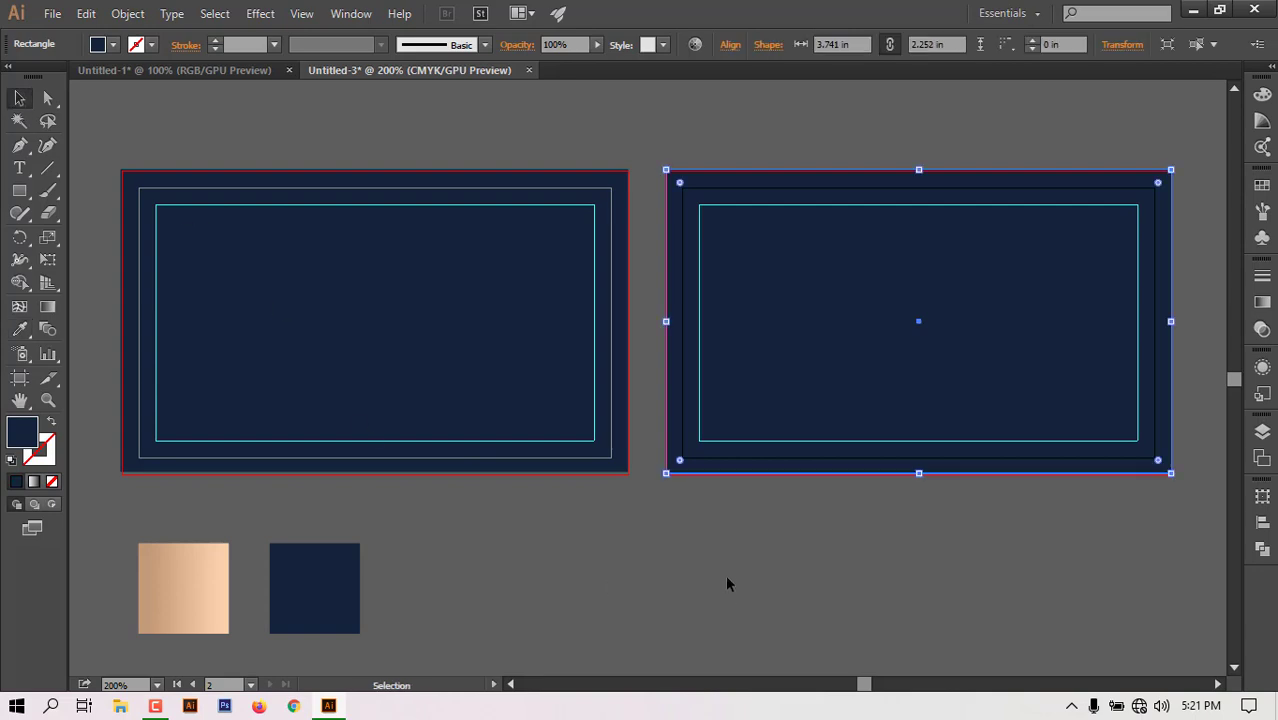
{"action": "left_click", "coordinate": [899, 500]}
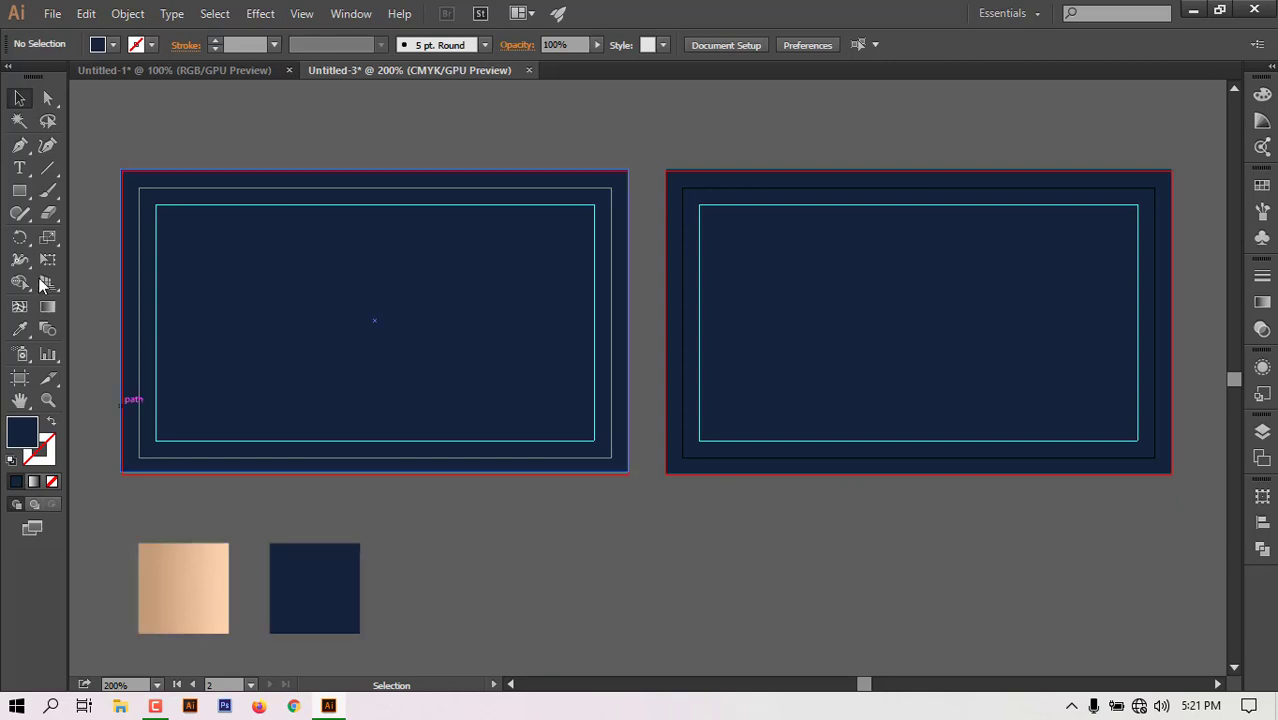
Draw a vertical strip about 0.285 x 0.861 in at the first card's upper-left bleed edge and fill it with the sampled gold gradient.
{"action": "left_click", "coordinate": [19, 191]}
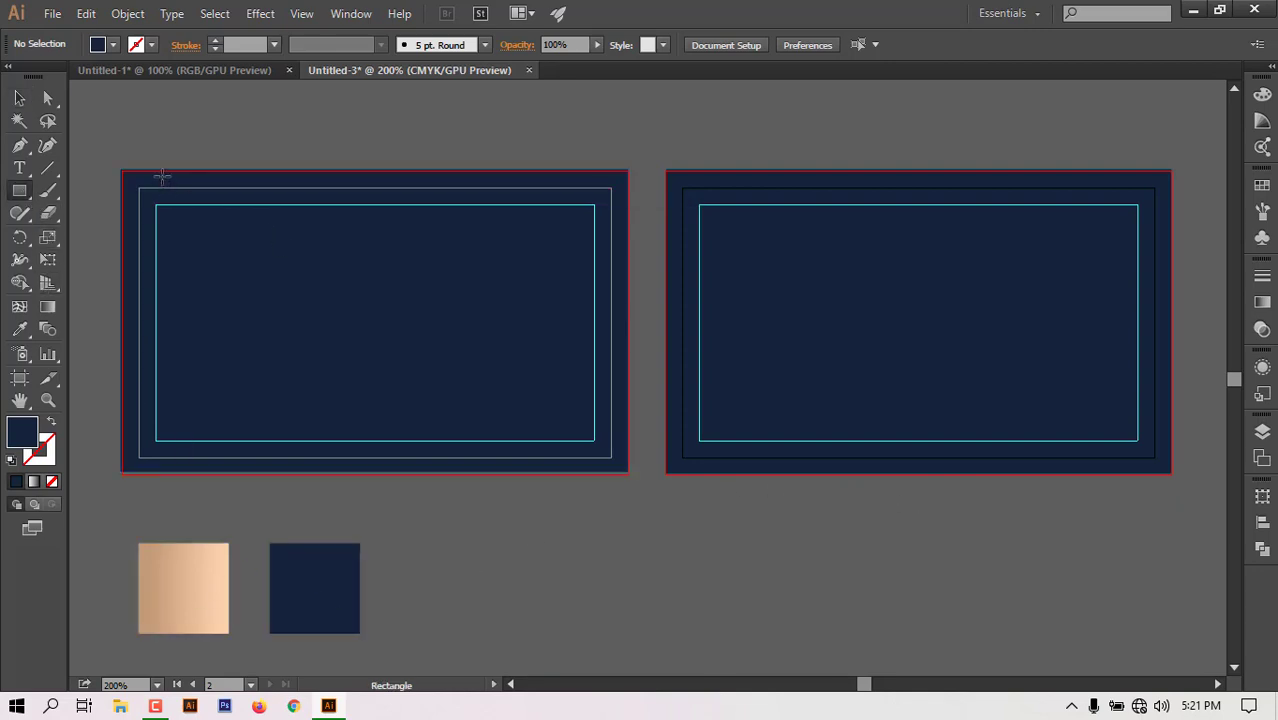
{"action": "left_click_drag", "start_coordinate": [161, 171], "coordinate": [200, 288]}
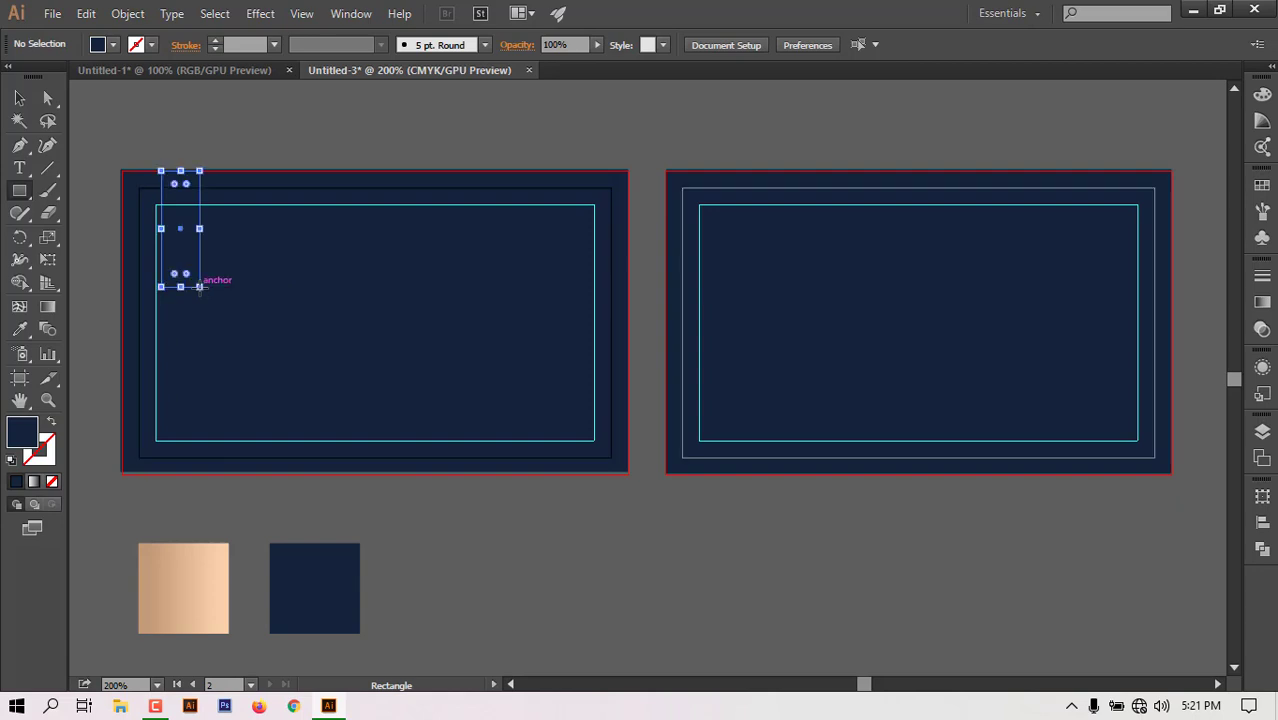
{"action": "left_click", "coordinate": [20, 98]}
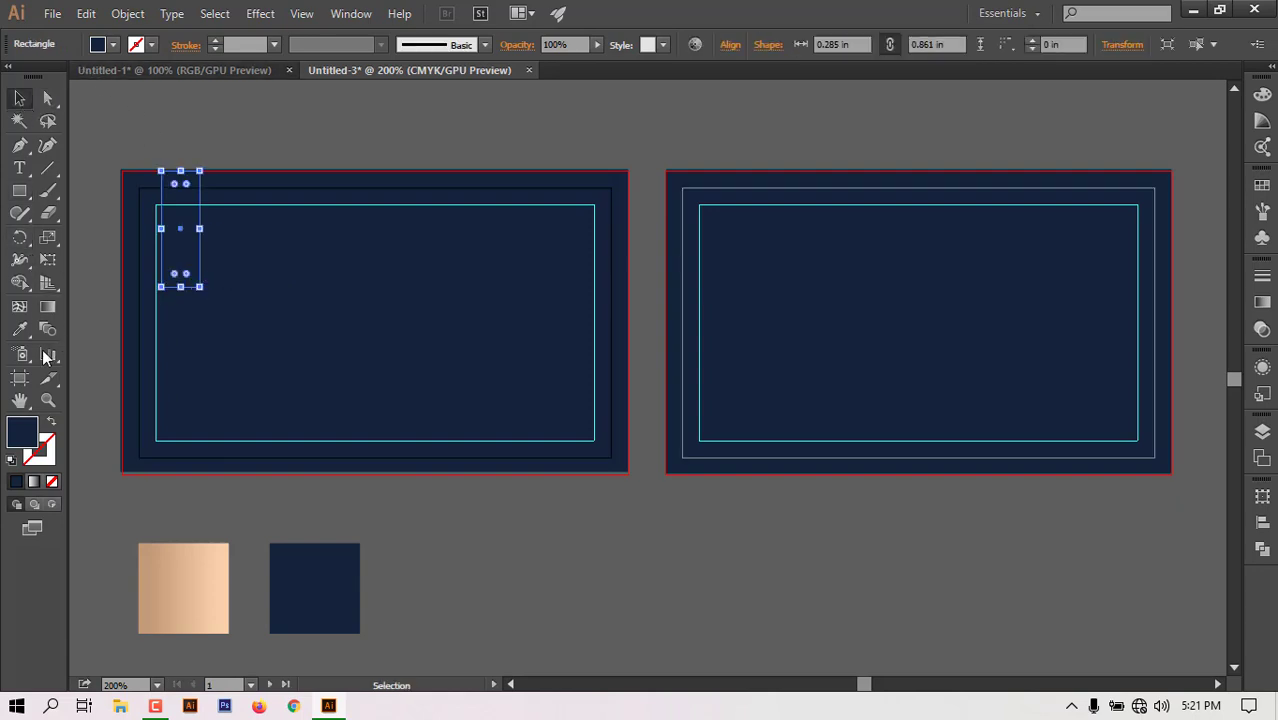
{"action": "left_click", "coordinate": [20, 329]}
{"action": "left_click", "coordinate": [183, 569]}
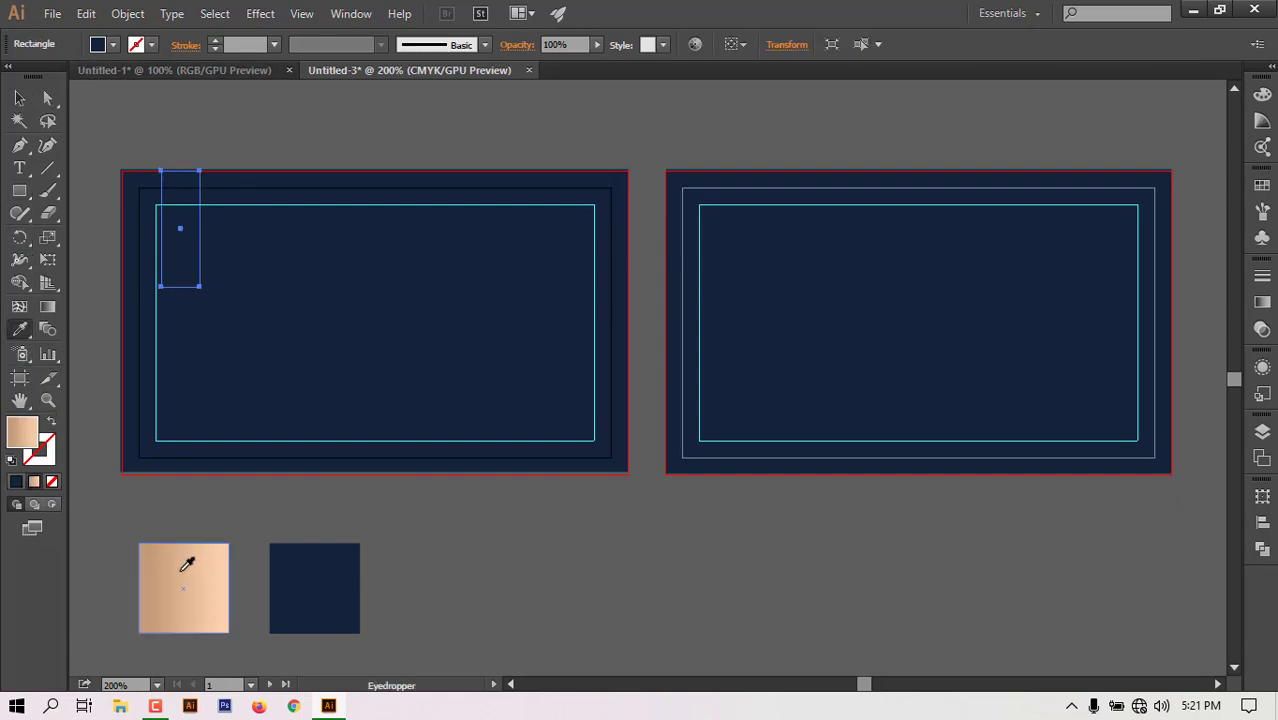
{"action": "left_click", "coordinate": [20, 98]}
{"action": "left_click", "coordinate": [325, 352]}
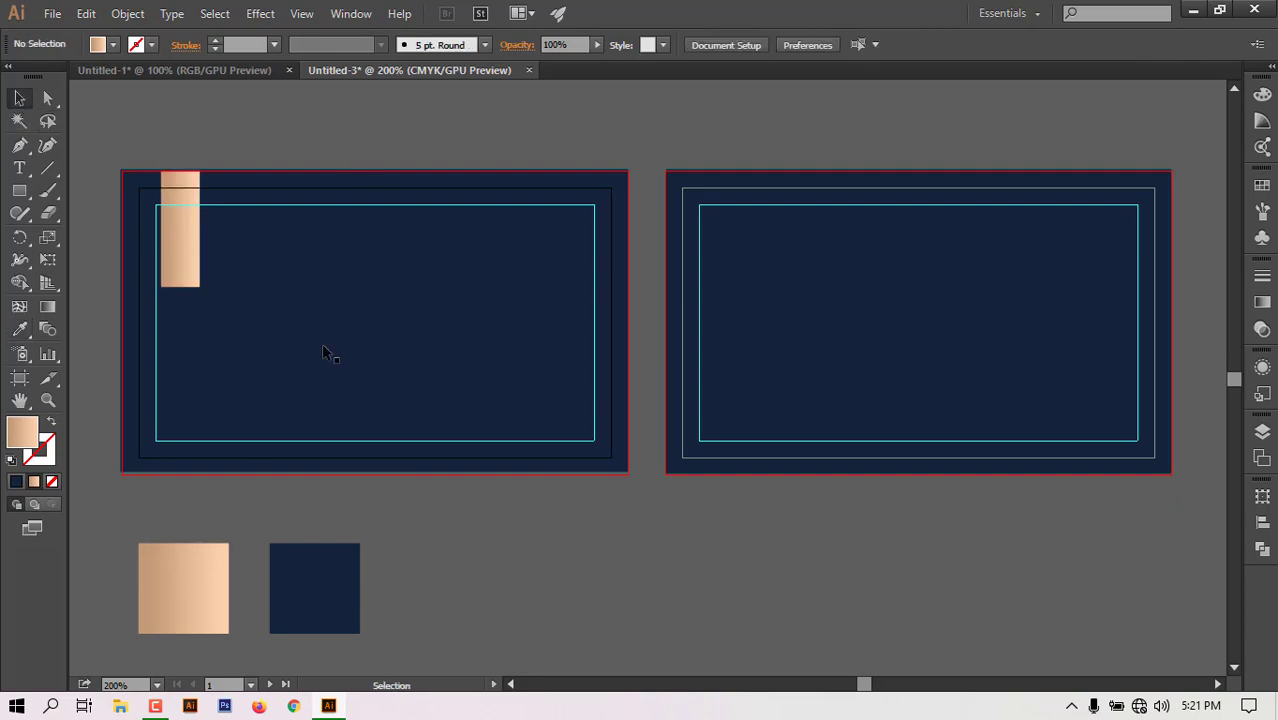
Snap the upper-left corner of the first card's navy background to the red bleed line.
{"action": "left_click", "coordinate": [185, 193], "text": "ctrl"}
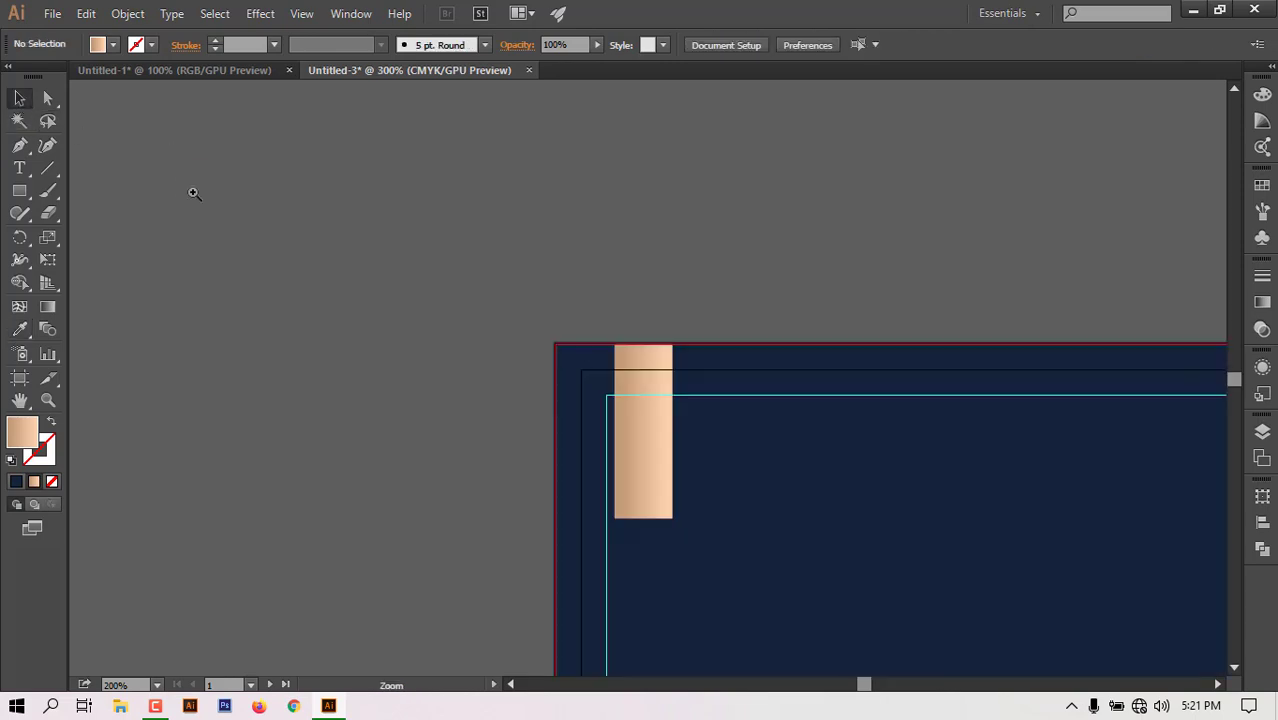
{"action": "left_click", "coordinate": [193, 193], "text": "ctrl"}
{"action": "left_click", "coordinate": [1113, 569], "text": "ctrl"}
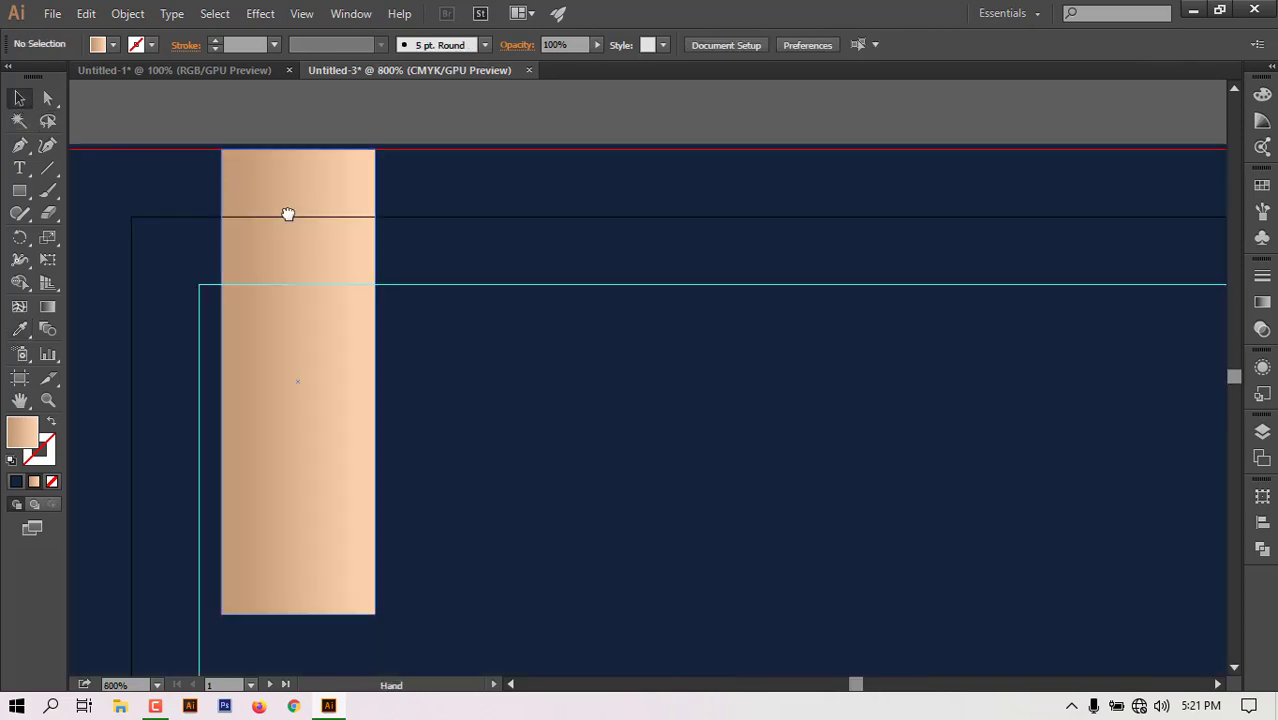
{"action": "left_click_drag", "start_coordinate": [285, 211], "coordinate": [553, 382]}
{"action": "left_click", "coordinate": [500, 372]}
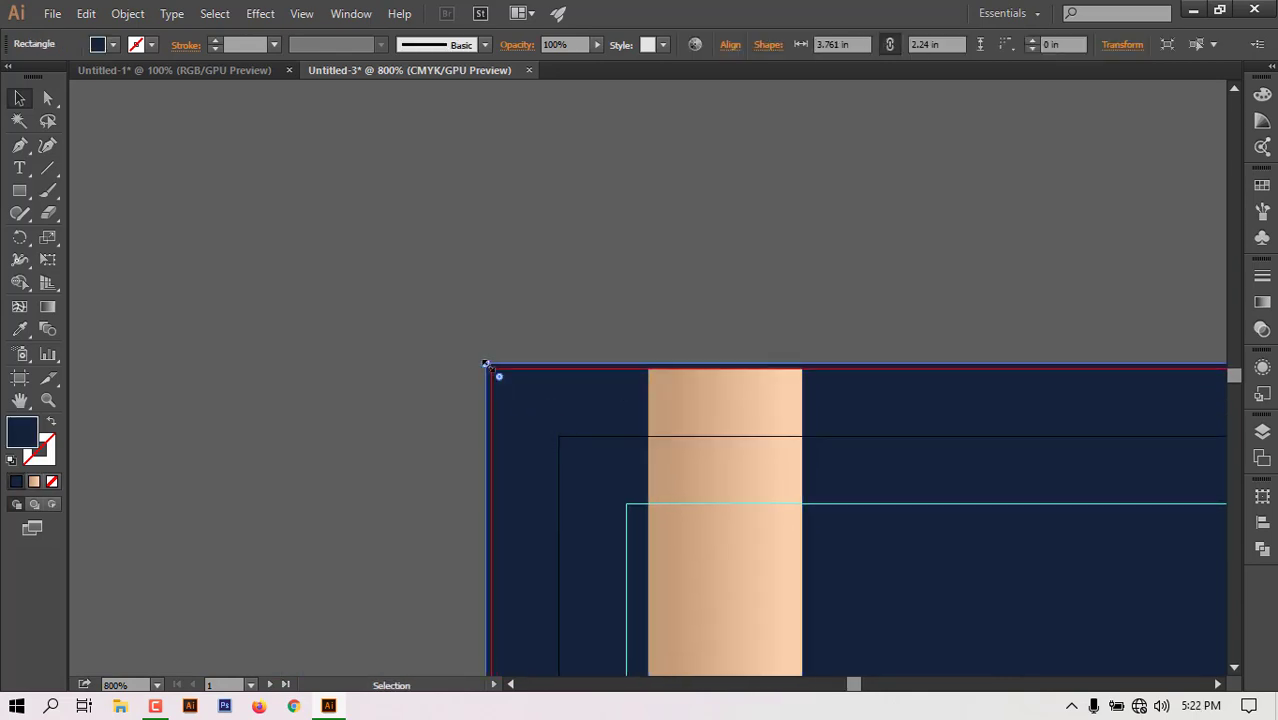
{"action": "left_click", "coordinate": [503, 373], "text": "ctrl"}
{"action": "left_click", "coordinate": [646, 383], "text": "ctrl"}
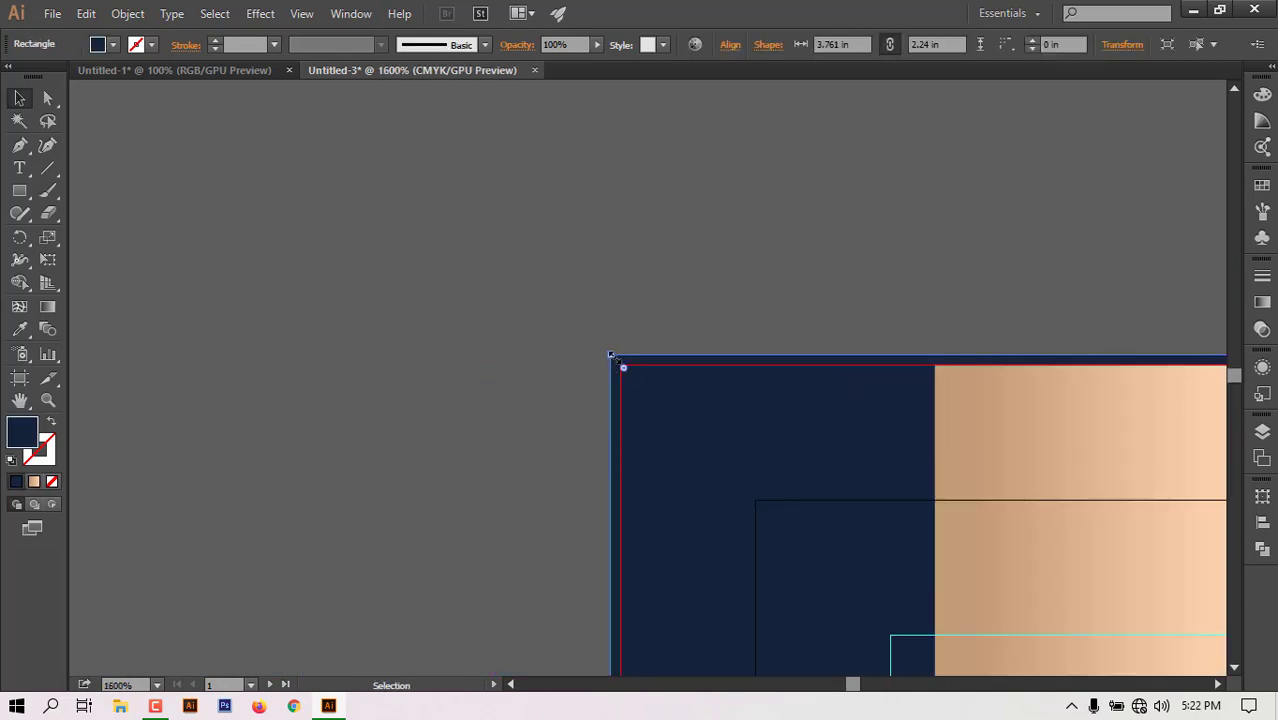
{"action": "left_click_drag", "start_coordinate": [611, 355], "coordinate": [621, 365]}
{"action": "left_click", "coordinate": [820, 335]}
Narrow the gold strip on the first card to about 0.222 in from its right side.
{"action": "left_click_drag", "start_coordinate": [796, 469], "coordinate": [693, 442]}
{"action": "key", "text": "ctrl+minus"}
{"action": "key", "text": "ctrl+minus"}
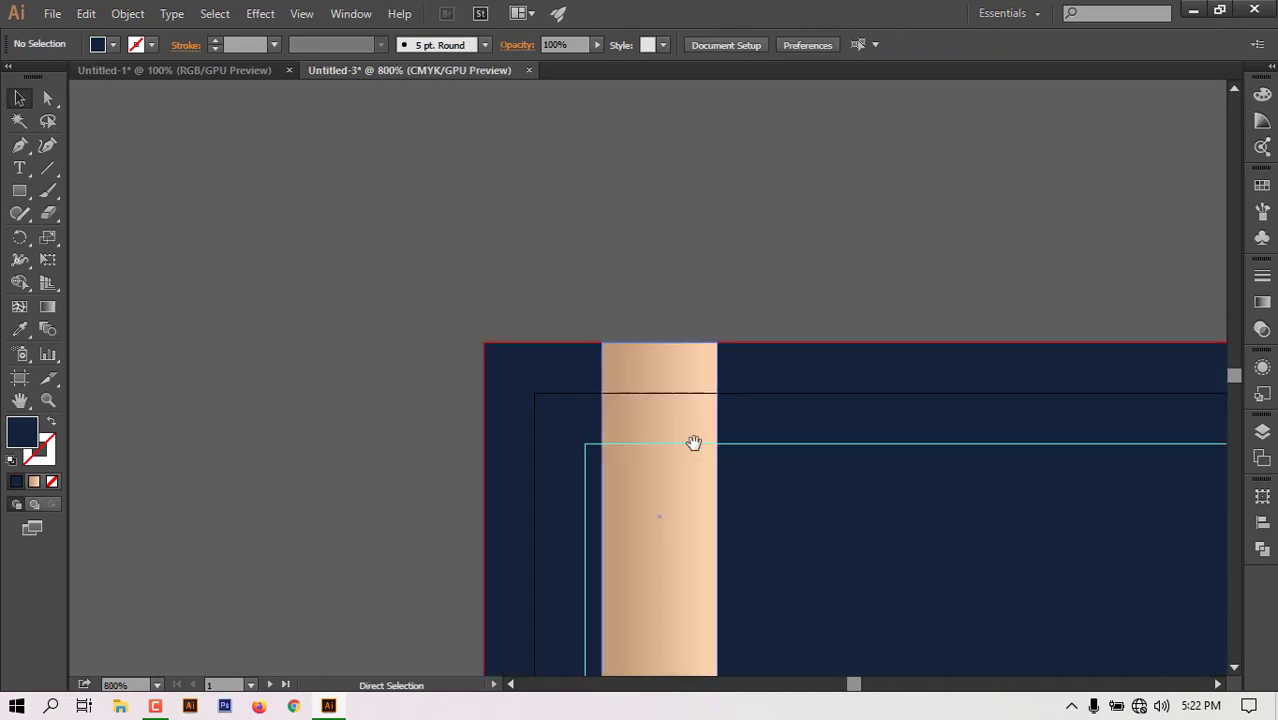
{"action": "key", "text": "ctrl+minus"}
{"action": "key", "text": "ctrl+minus"}
{"action": "key", "text": "ctrl+minus"}
{"action": "left_click_drag", "start_coordinate": [940, 497], "coordinate": [570, 454]}
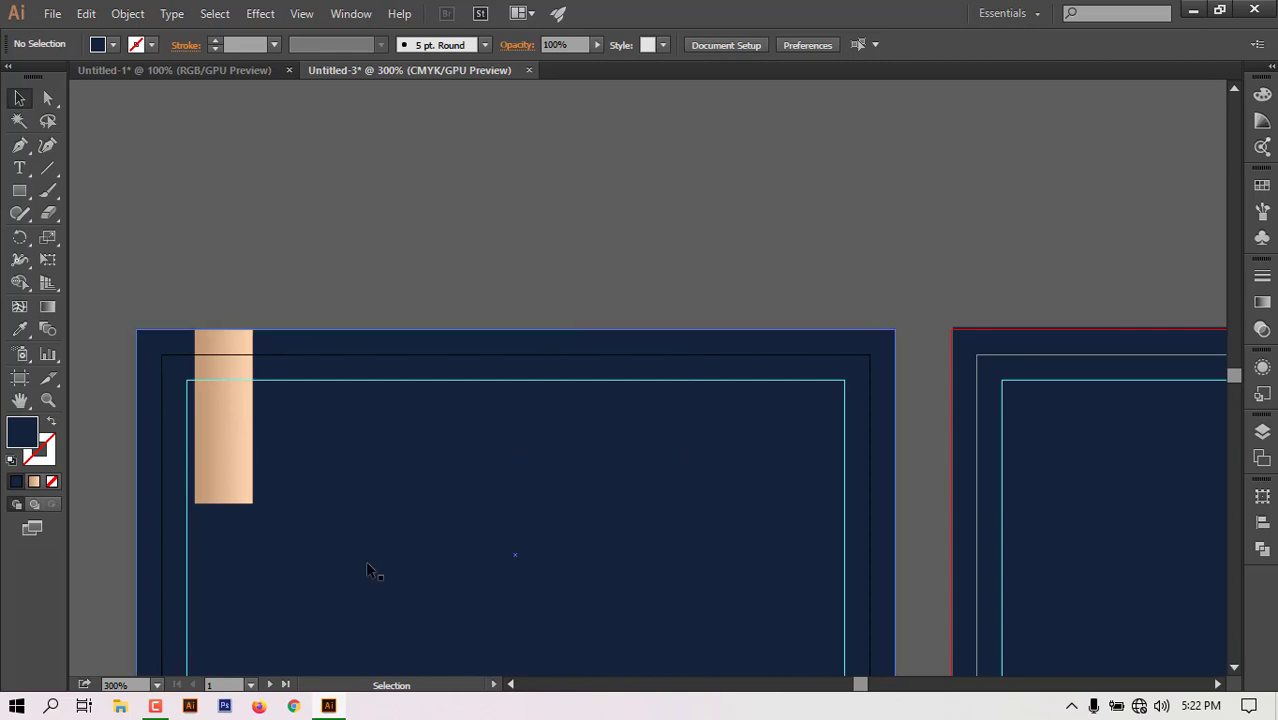
{"action": "left_click", "coordinate": [251, 420]}
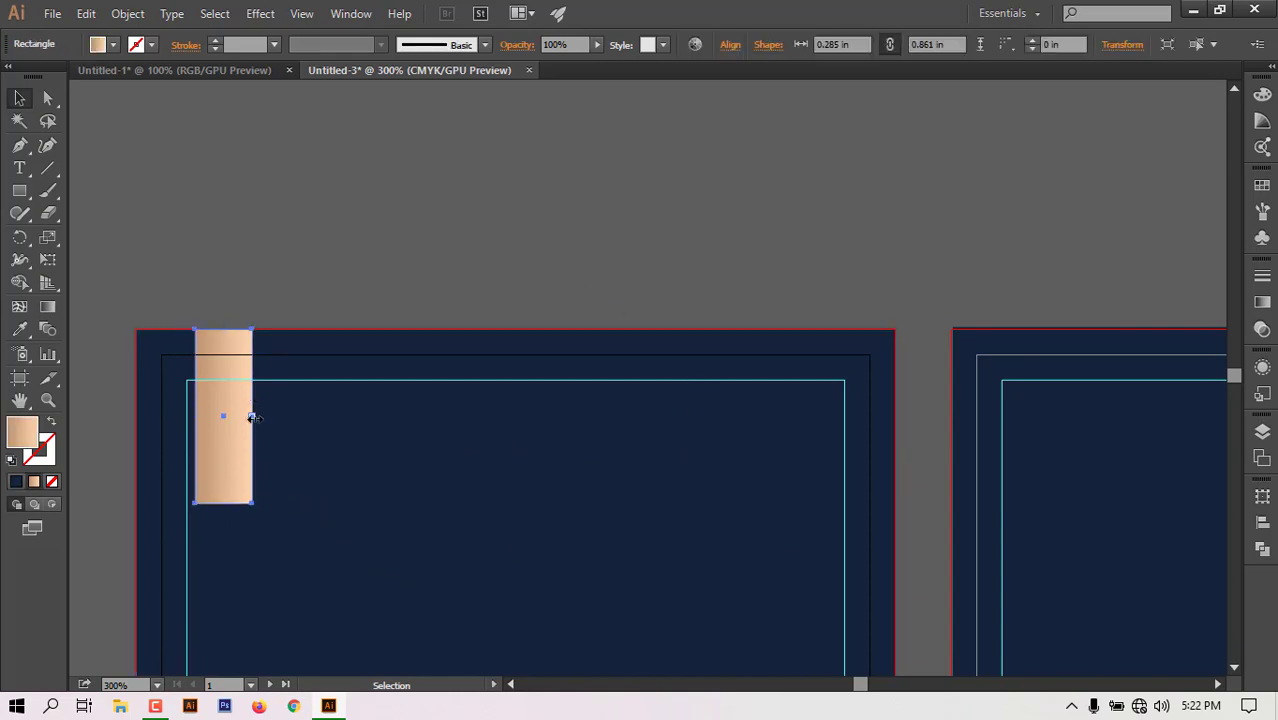
{"action": "left_click_drag", "start_coordinate": [252, 418], "coordinate": [240, 418]}
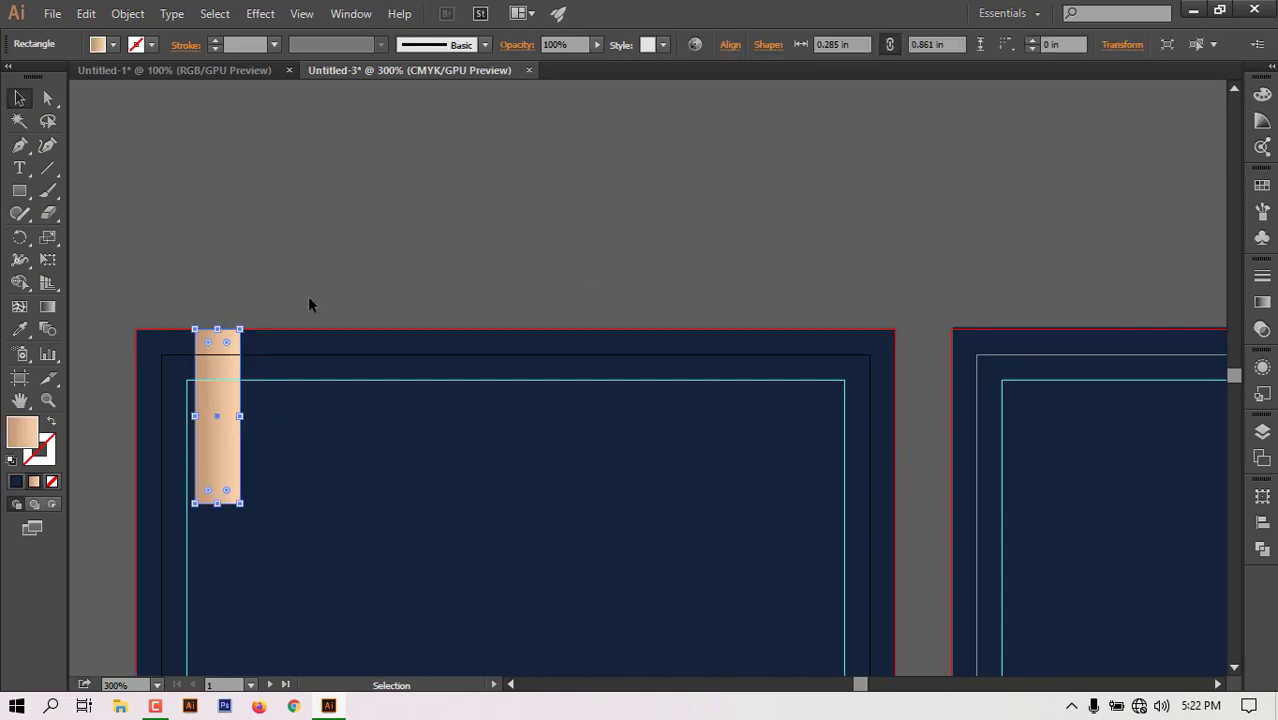
{"action": "left_click", "coordinate": [309, 298]}
Duplicate the first card's gold strip to the matching upper-left position on the second card.
{"action": "key", "text": "ctrl+minus"}
{"action": "key", "text": "ctrl+minus"}
{"action": "key", "text": "ctrl+minus"}
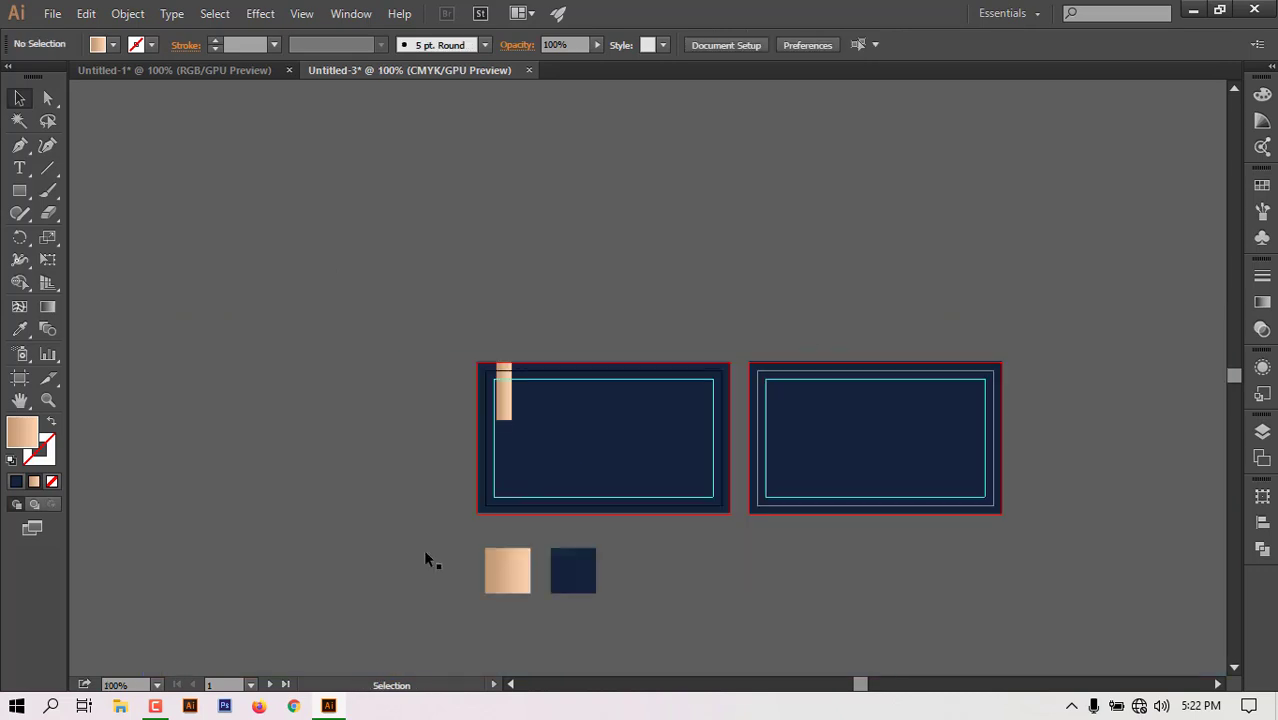
{"action": "left_click", "coordinate": [609, 465], "text": "ctrl"}
{"action": "left_click", "coordinate": [621, 457], "text": "ctrl"}
{"action": "left_click_drag", "start_coordinate": [693, 422], "coordinate": [431, 508]}
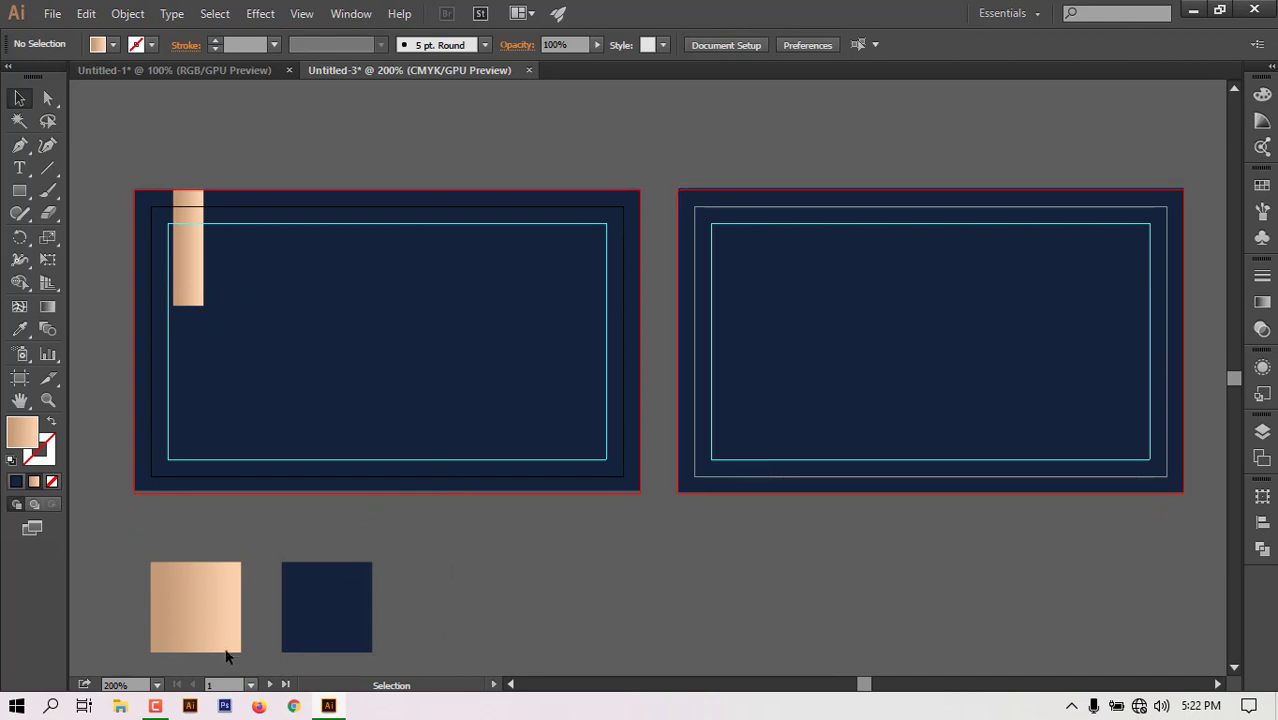
{"action": "left_click", "coordinate": [185, 280]}
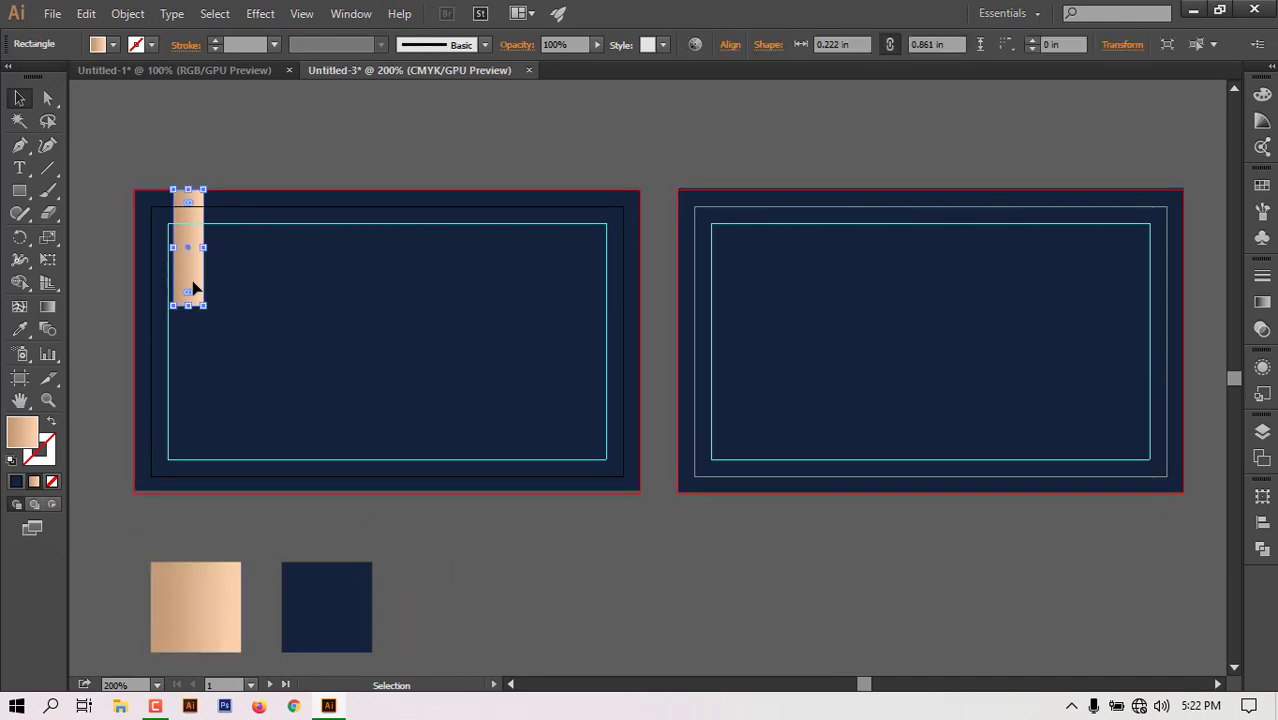
{"action": "left_click_drag", "start_coordinate": [195, 274], "coordinate": [745, 273]}
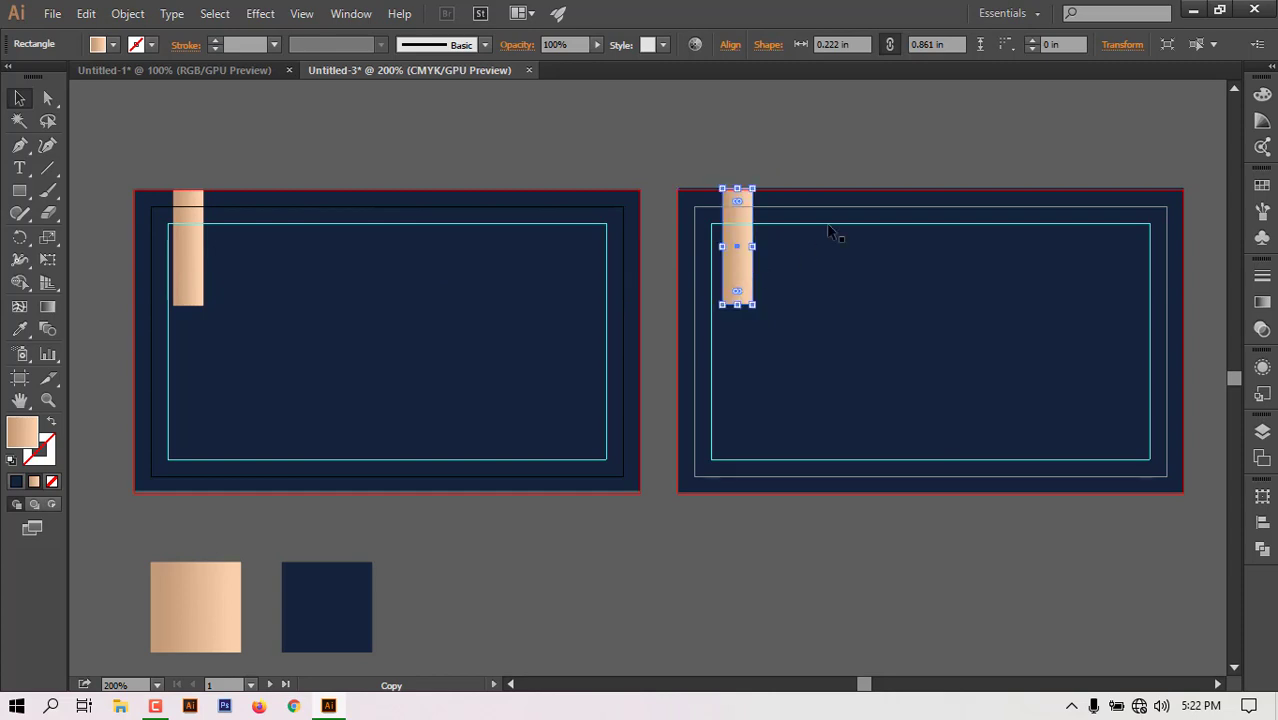
{"action": "left_click", "coordinate": [659, 390]}
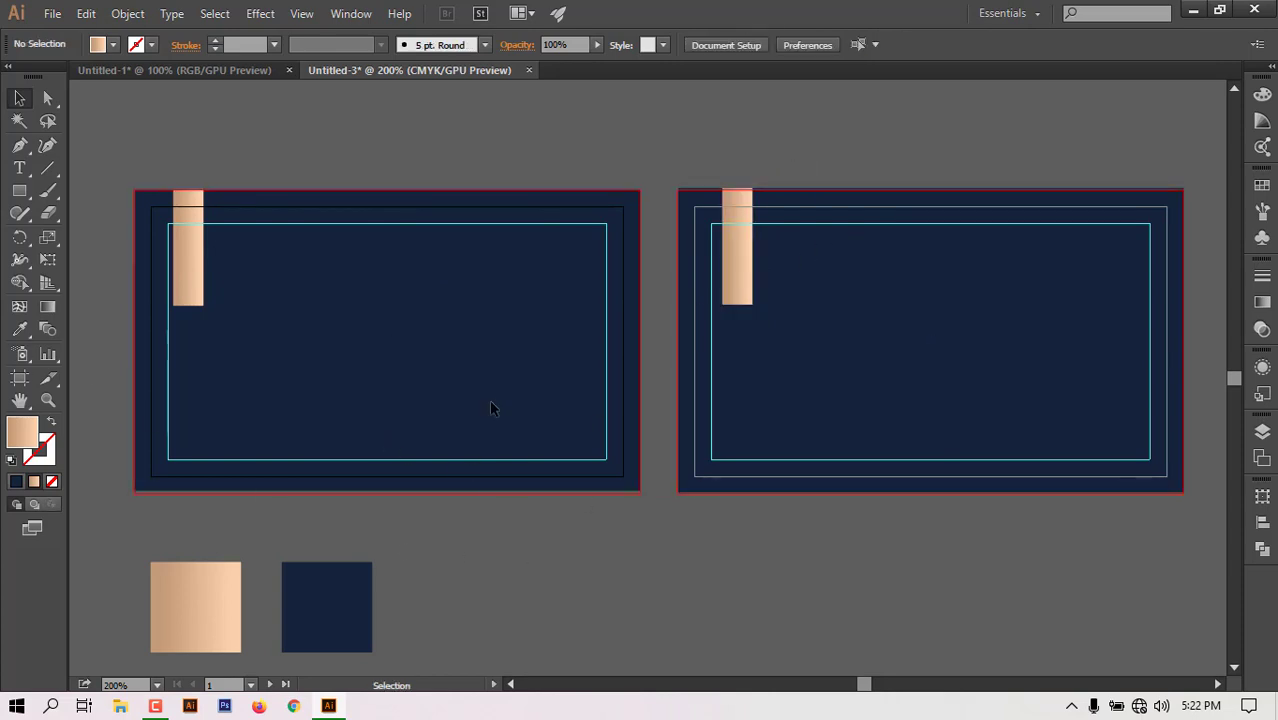
Copy the brand logo group from Untitled-1 onto the second card and scale it down about its centre.
{"action": "left_click", "coordinate": [124, 68]}
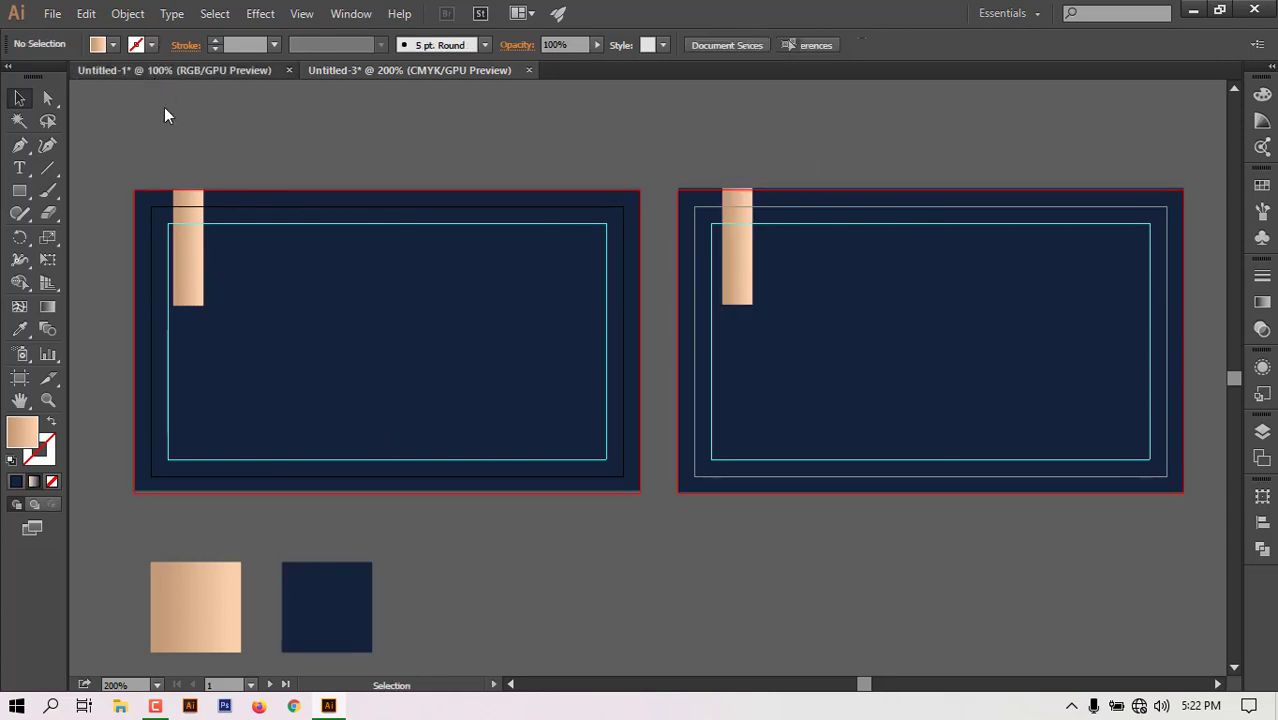
{"action": "left_click", "coordinate": [390, 70]}
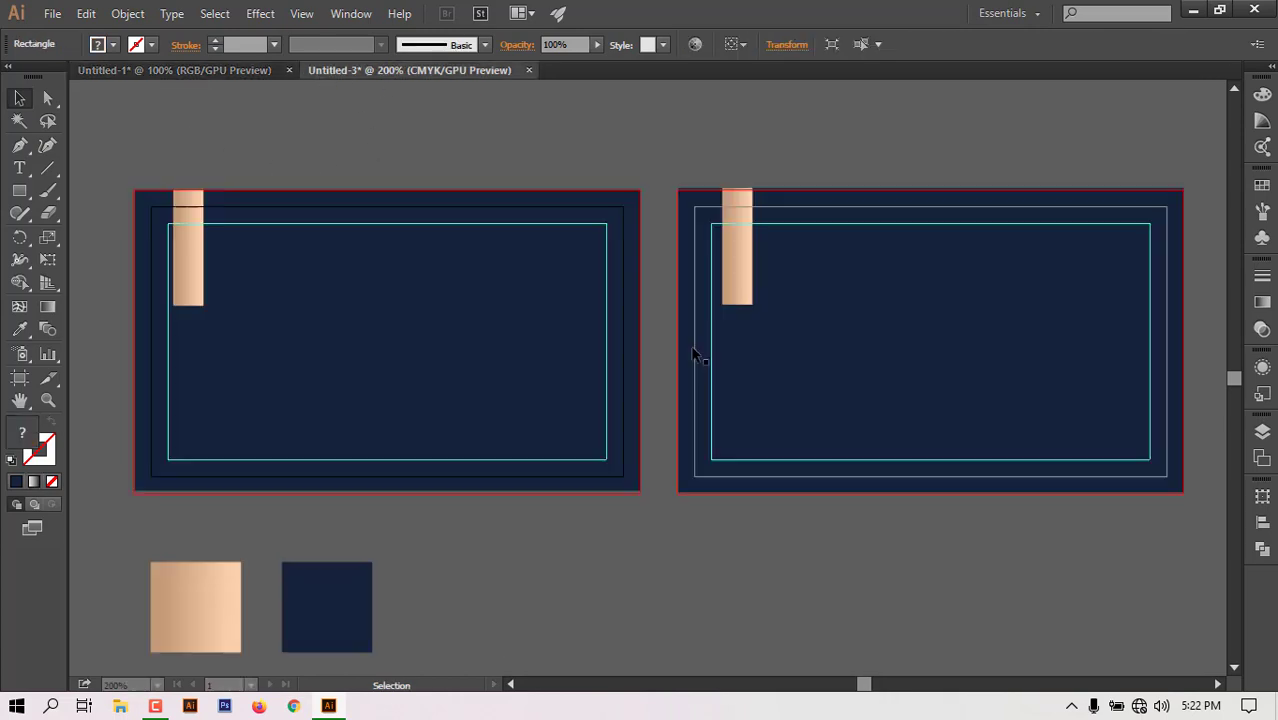
{"action": "left_click", "coordinate": [187, 71]}
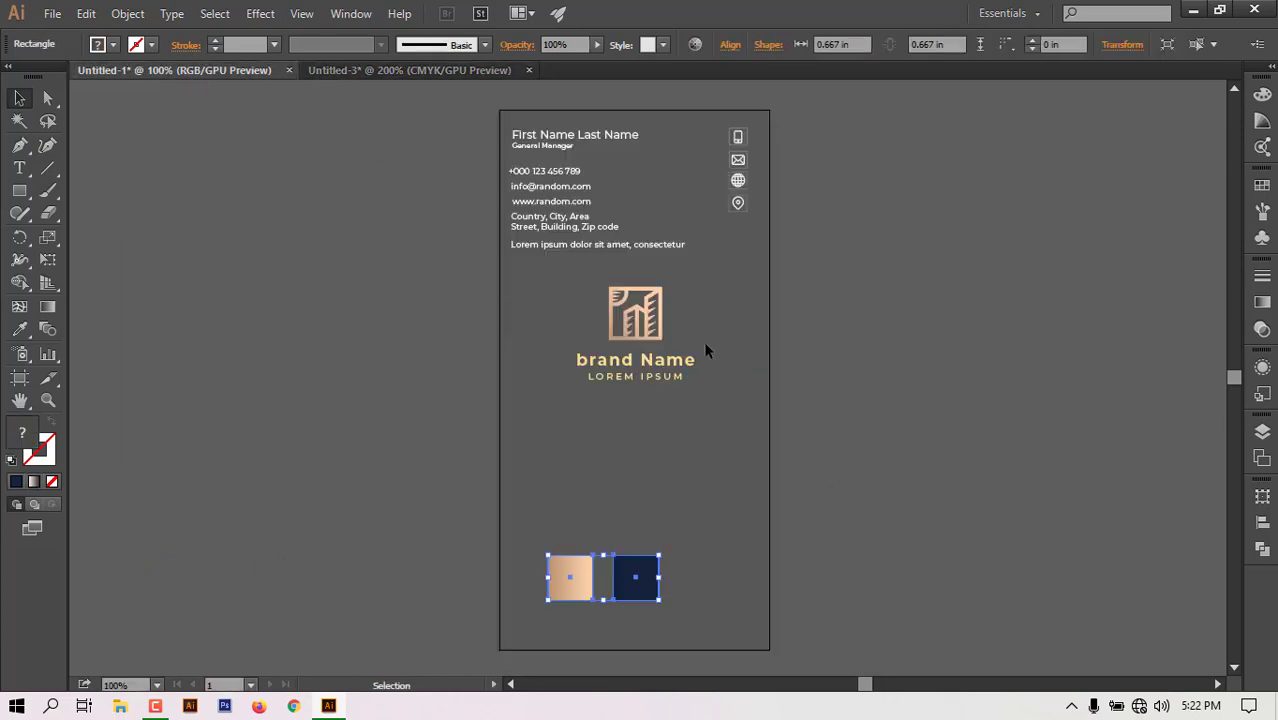
{"action": "left_click", "coordinate": [650, 316]}
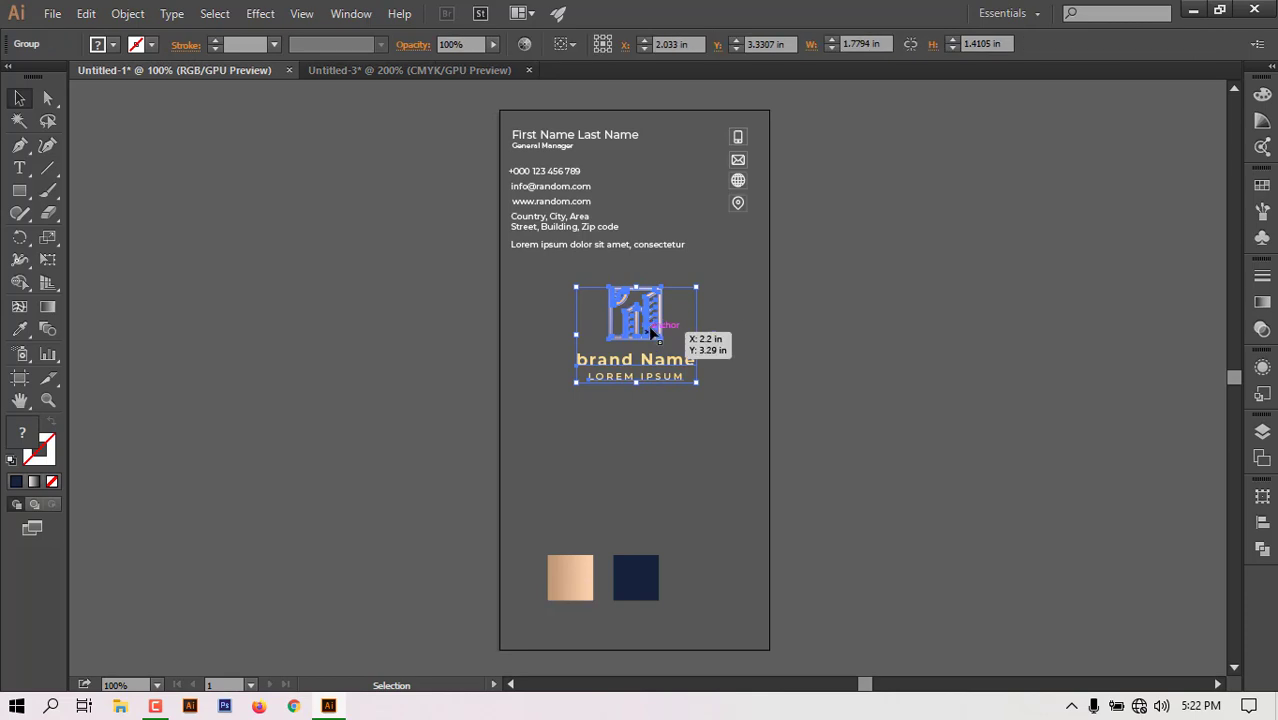
{"action": "left_click_drag", "start_coordinate": [650, 316], "coordinate": [598, 308]}
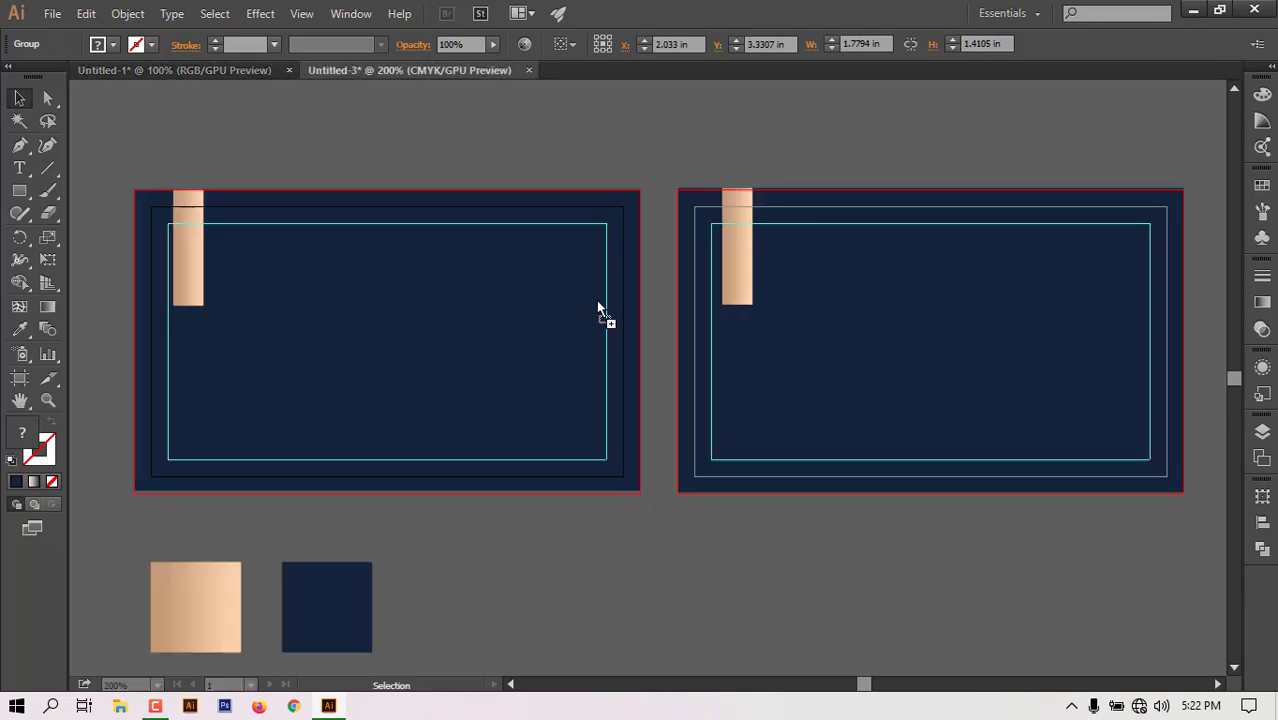
{"action": "left_click_drag", "start_coordinate": [954, 323], "coordinate": [952, 323]}
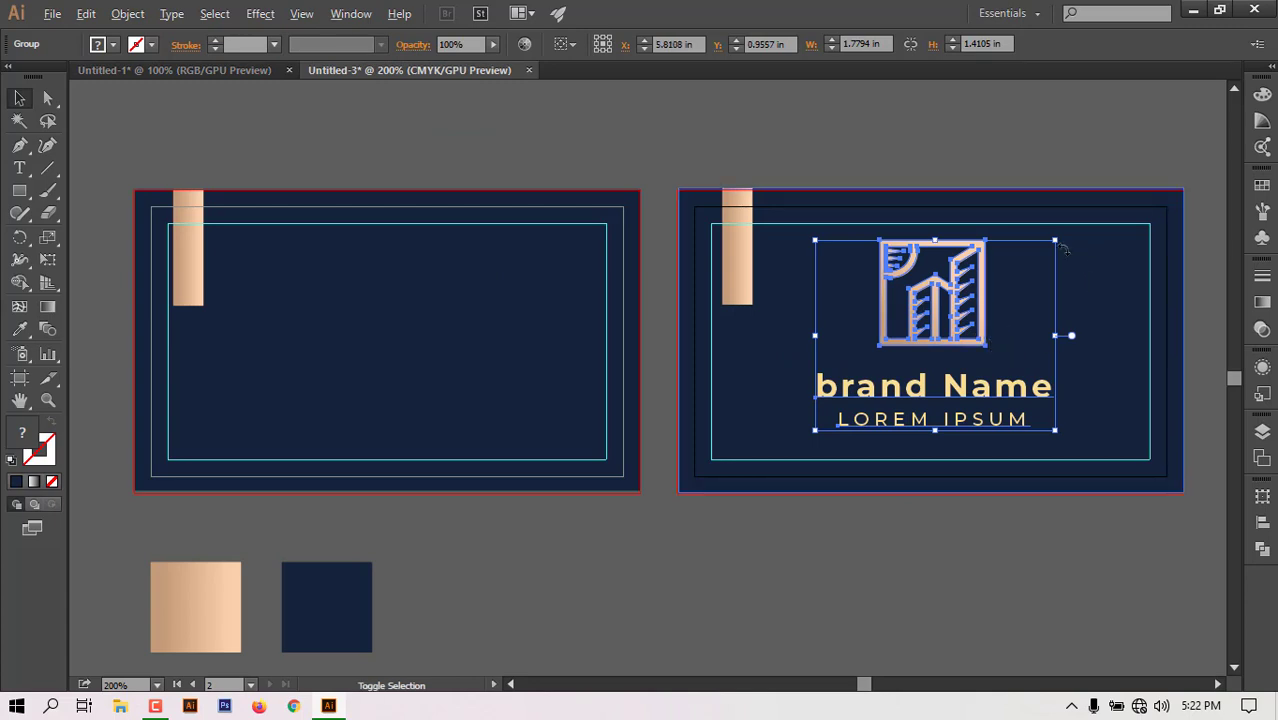
{"action": "left_click_drag", "start_coordinate": [1055, 240], "coordinate": [1012, 286]}
{"action": "left_click", "coordinate": [966, 148]}
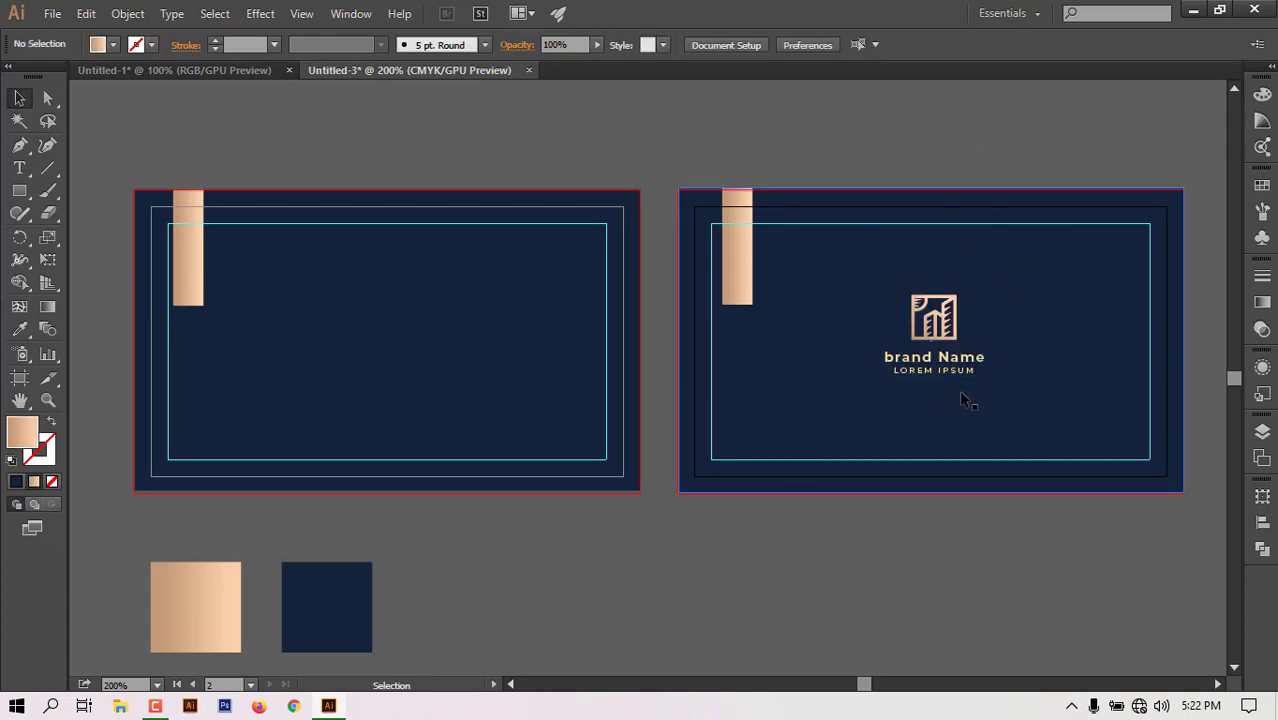
Examine the logo's size and placement on the second card up close and against both cards.
{"action": "left_click_drag", "start_coordinate": [1033, 500], "coordinate": [600, 512]}
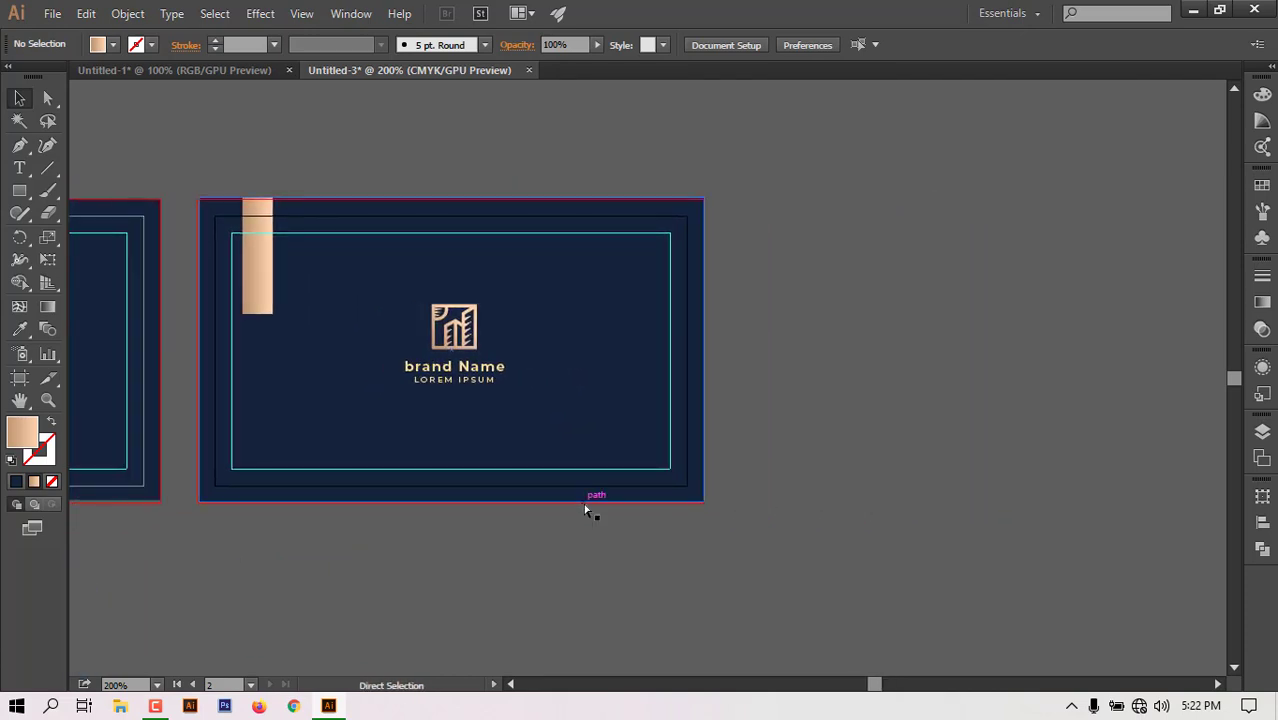
{"action": "left_click", "coordinate": [562, 425], "text": "ctrl"}
{"action": "left_click_drag", "start_coordinate": [585, 405], "coordinate": [648, 539]}
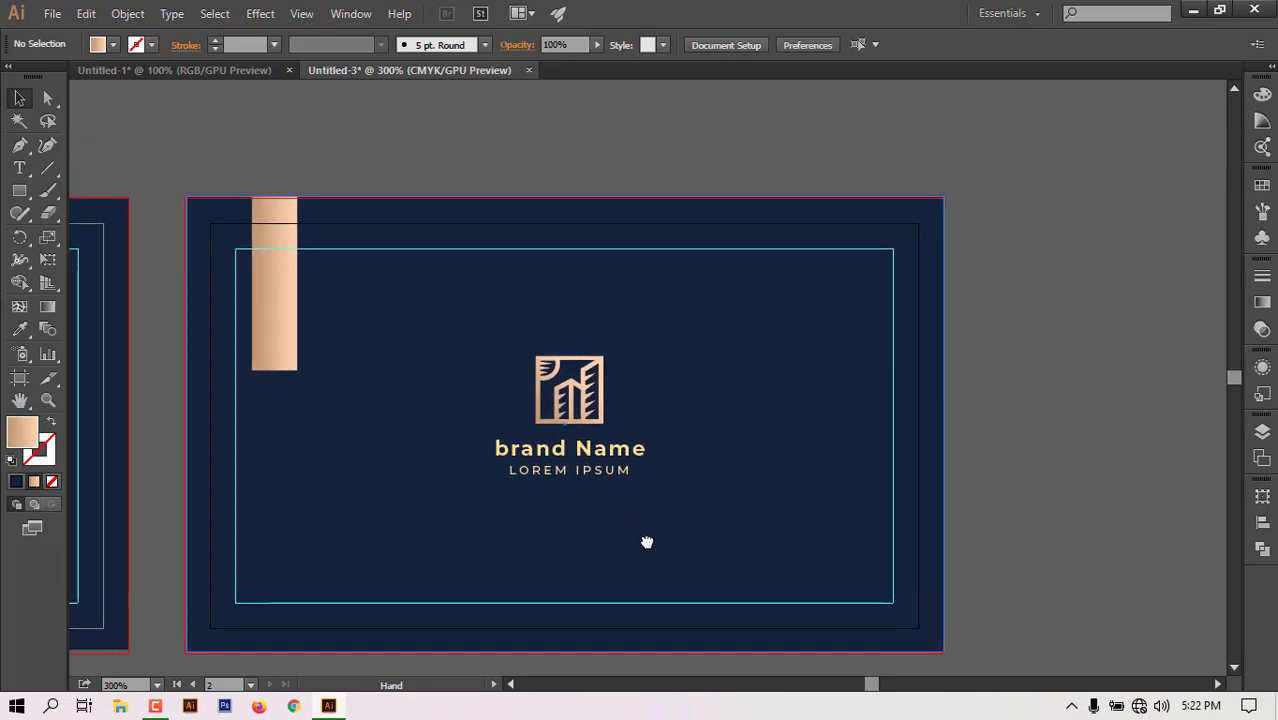
{"action": "left_click", "coordinate": [645, 423], "text": "ctrl"}
{"action": "left_click_drag", "start_coordinate": [645, 421], "coordinate": [782, 437]}
{"action": "key", "text": "ctrl+minus"}
{"action": "key", "text": "ctrl+minus"}
{"action": "key", "text": "ctrl+minus"}
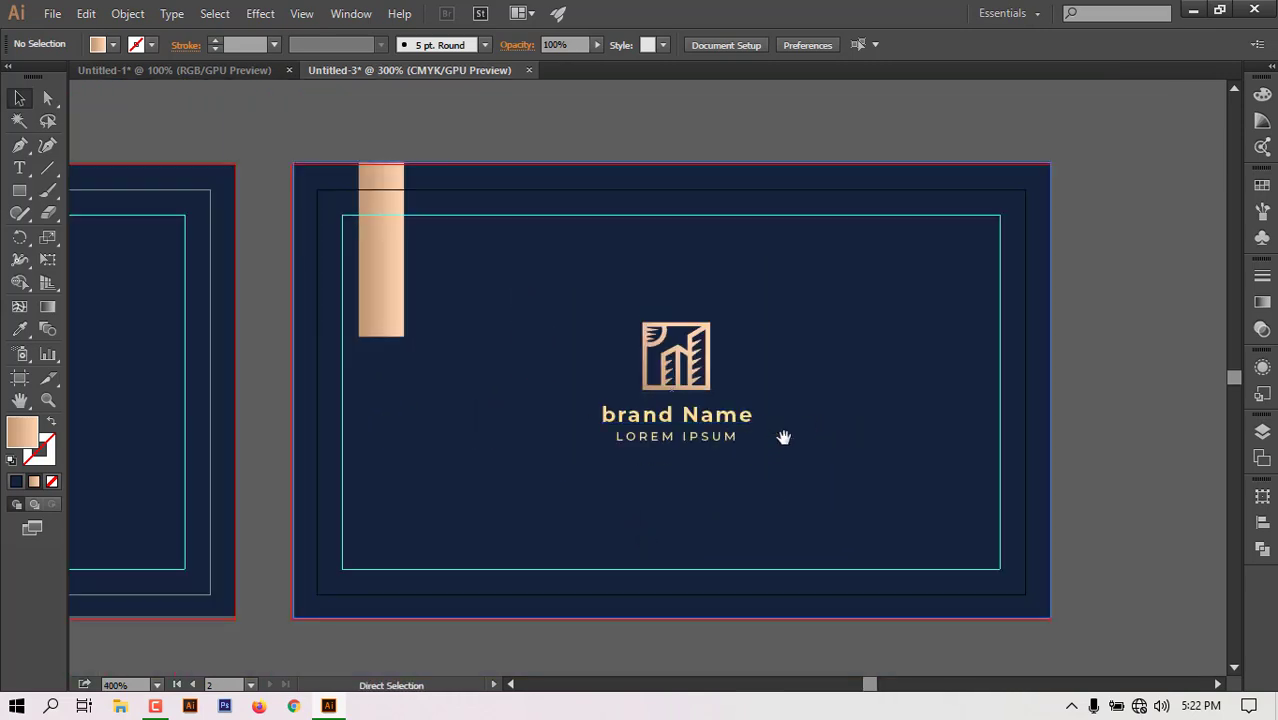
{"action": "left_click_drag", "start_coordinate": [585, 388], "coordinate": [771, 331]}
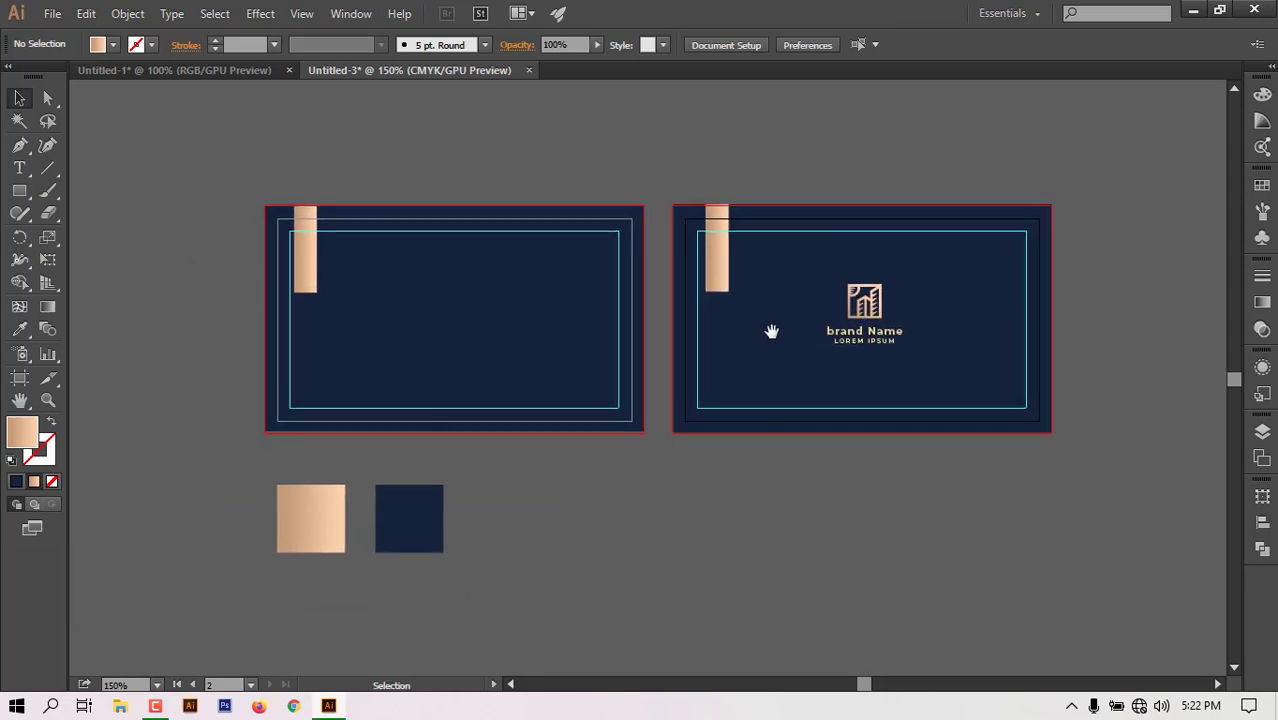
Copy the name, job title and contact text block from Untitled-1 into Untitled-3 and place it below the second card.
{"action": "left_click", "coordinate": [189, 65]}
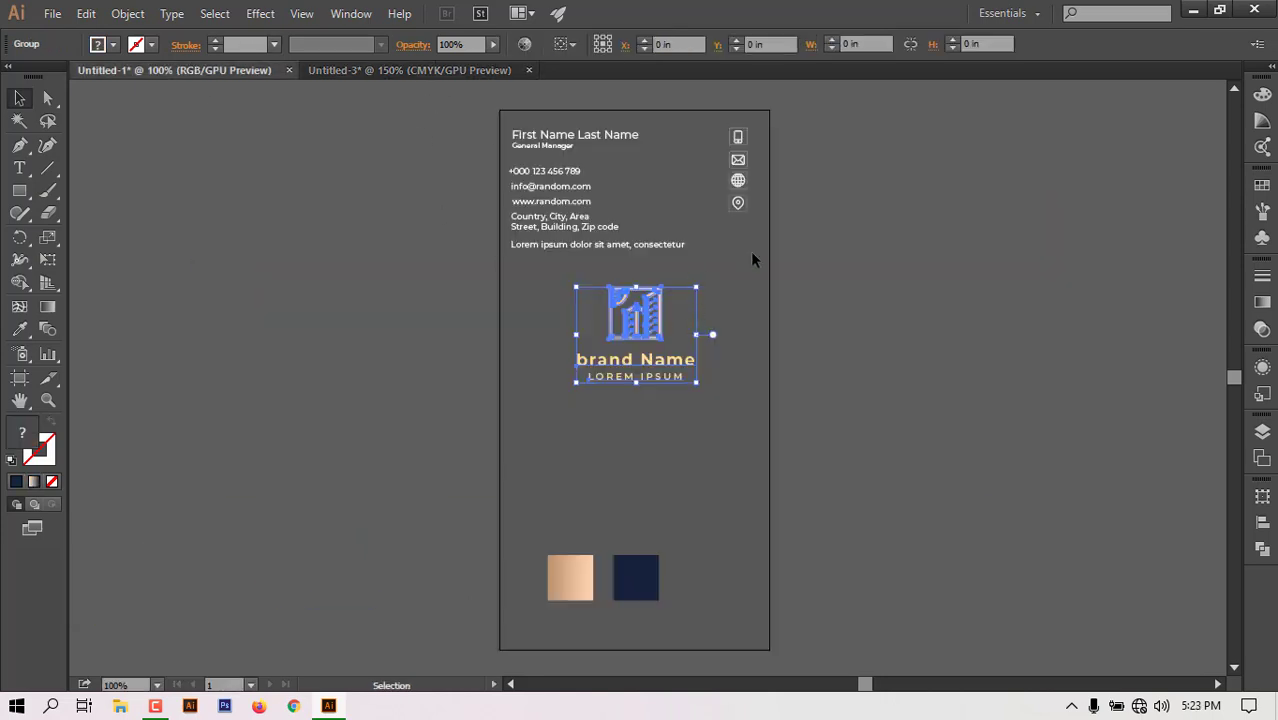
{"action": "left_click", "coordinate": [552, 177]}
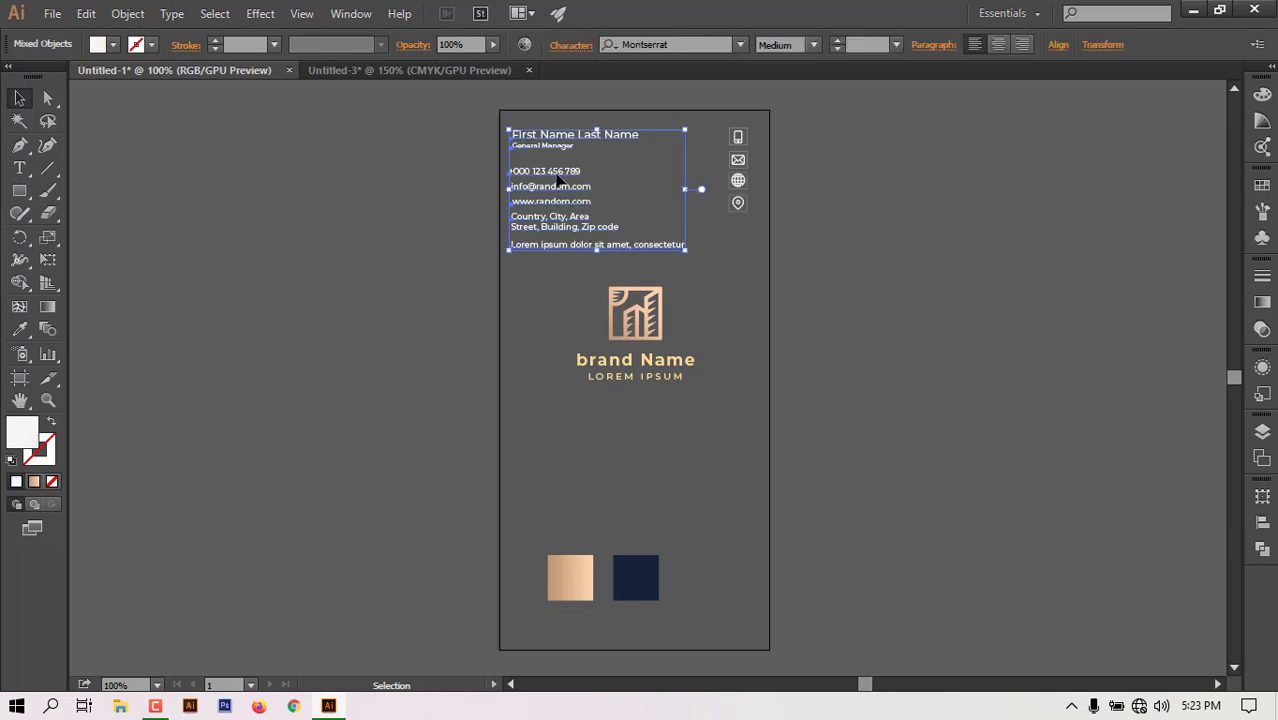
{"action": "left_click_drag", "start_coordinate": [558, 180], "coordinate": [418, 75]}
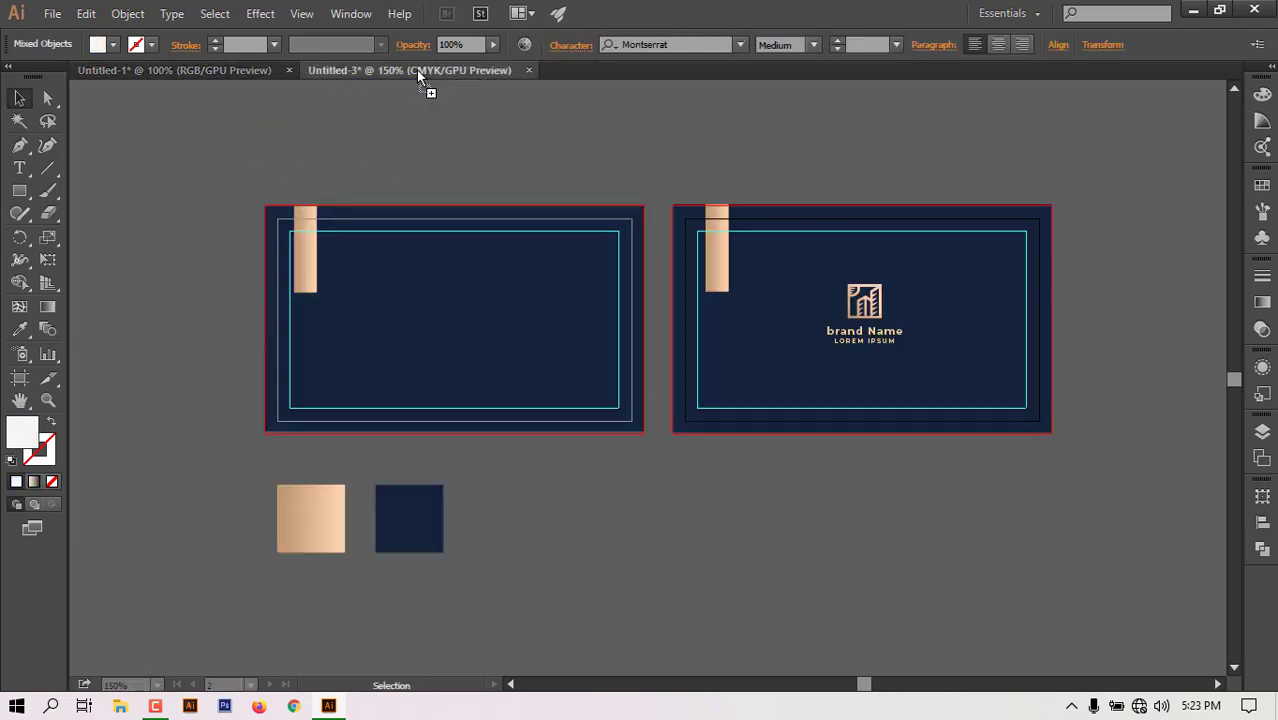
{"action": "left_click_drag", "start_coordinate": [572, 405], "coordinate": [490, 392]}
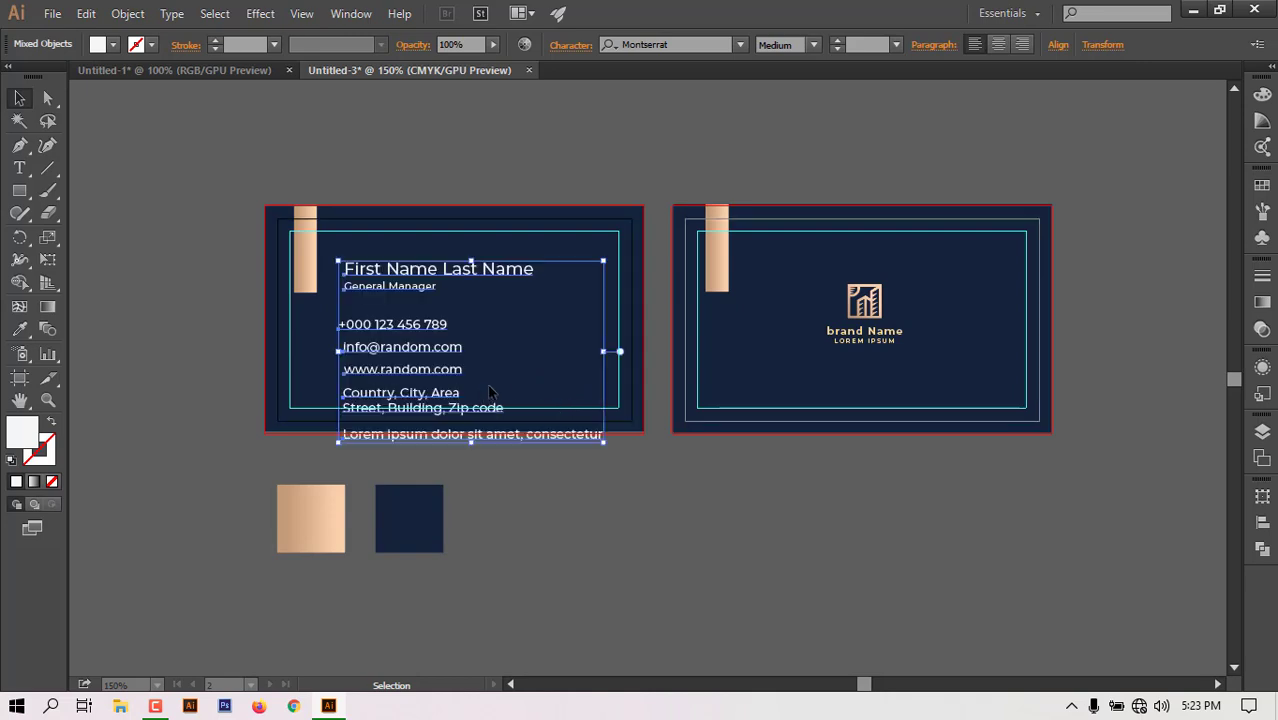
{"action": "left_click_drag", "start_coordinate": [425, 355], "coordinate": [820, 569]}
{"action": "left_click", "coordinate": [562, 549]}
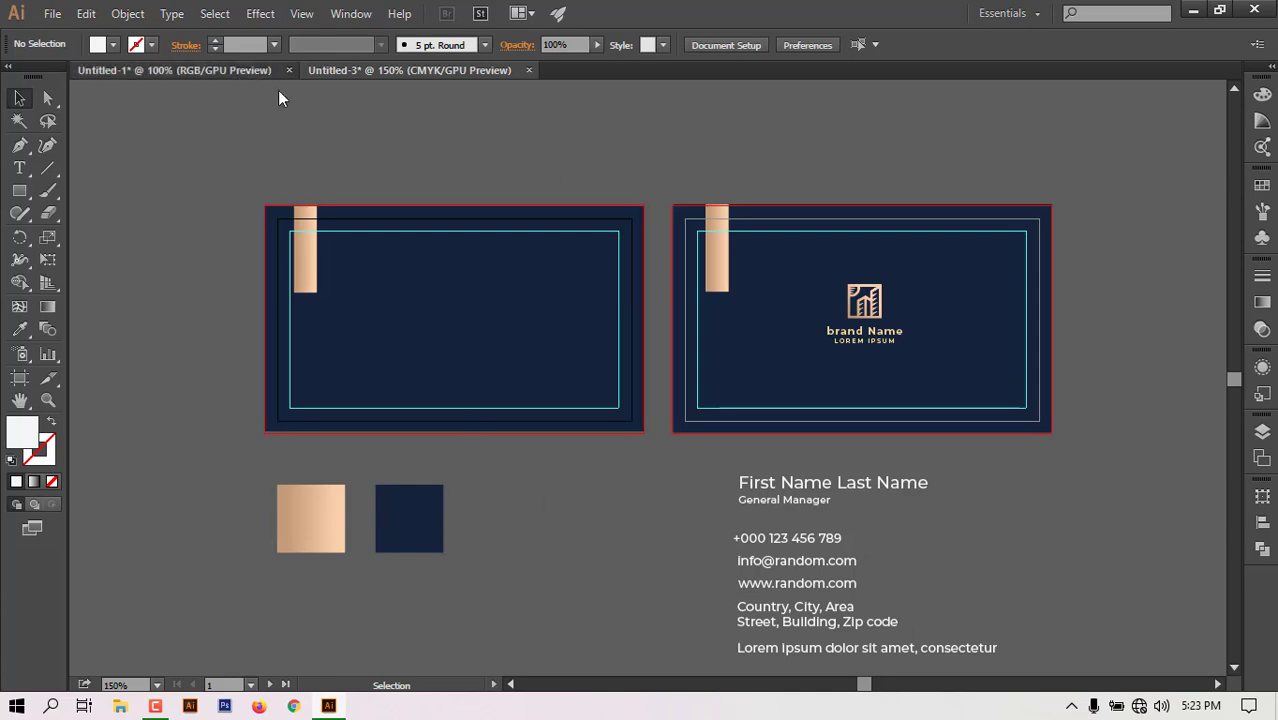
Copy the four contact icons from Untitled-1 into Untitled-3, placing them beside the contact text block.
{"action": "left_click", "coordinate": [257, 69]}
{"action": "left_click", "coordinate": [738, 166]}
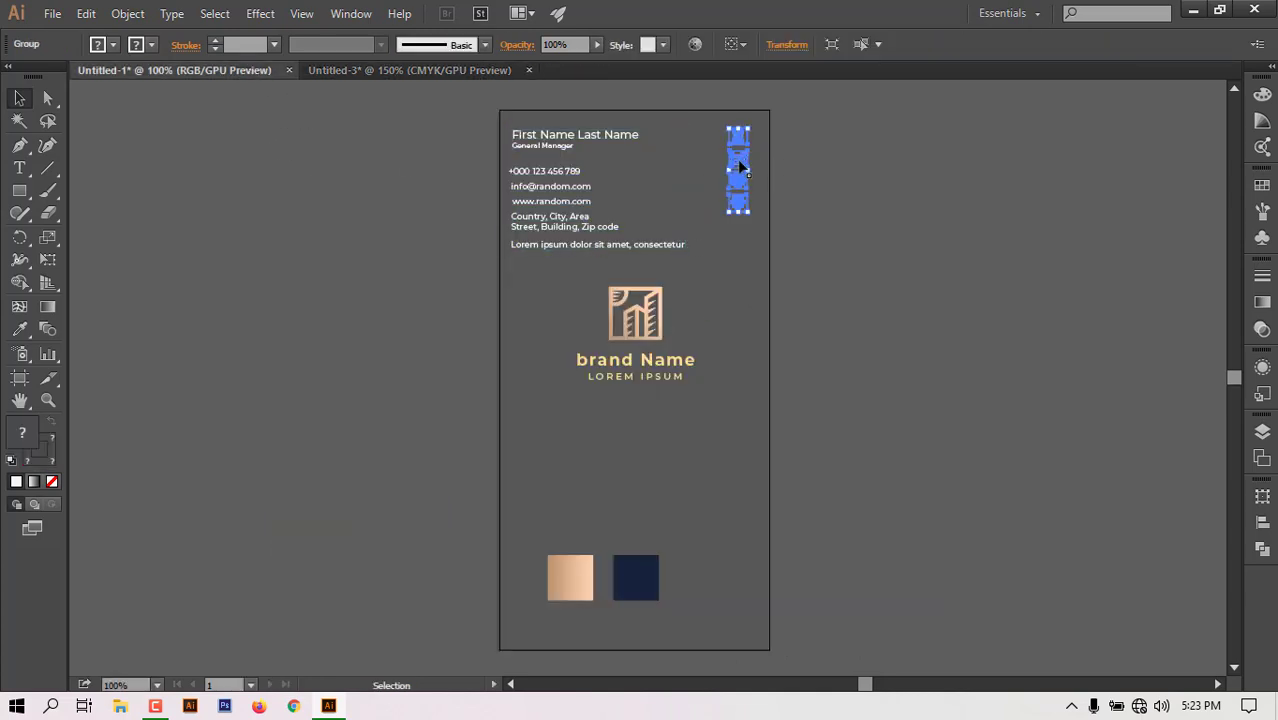
{"action": "left_click_drag", "start_coordinate": [740, 168], "coordinate": [388, 72]}
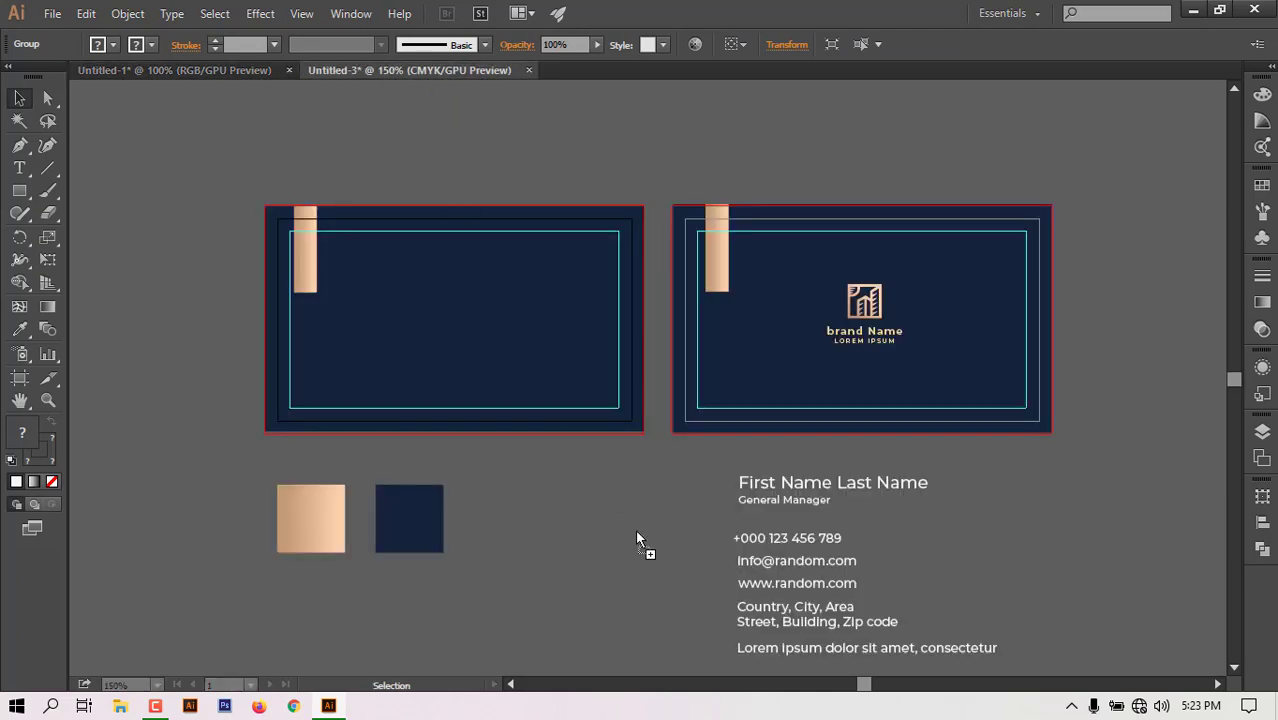
{"action": "key", "text": "ctrl+space"}
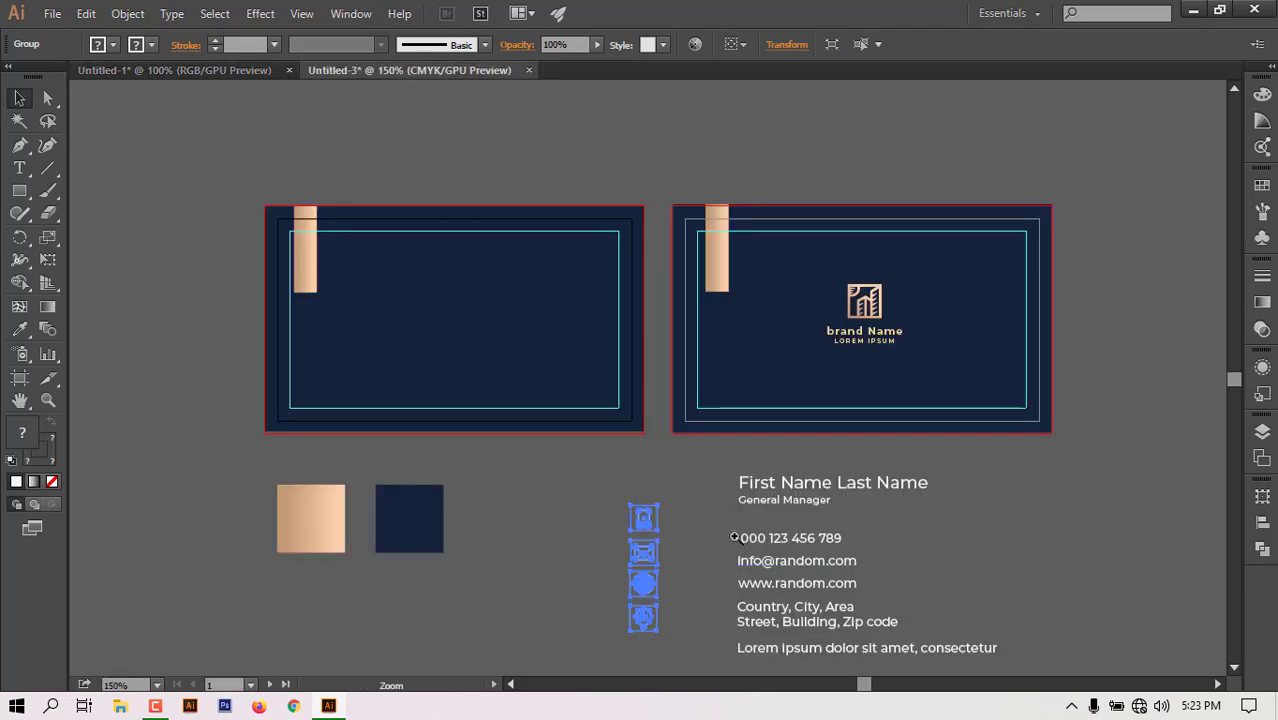
{"action": "double_click", "coordinate": [686, 521], "text": "ctrl"}
{"action": "left_click_drag", "start_coordinate": [502, 286], "coordinate": [613, 445]}
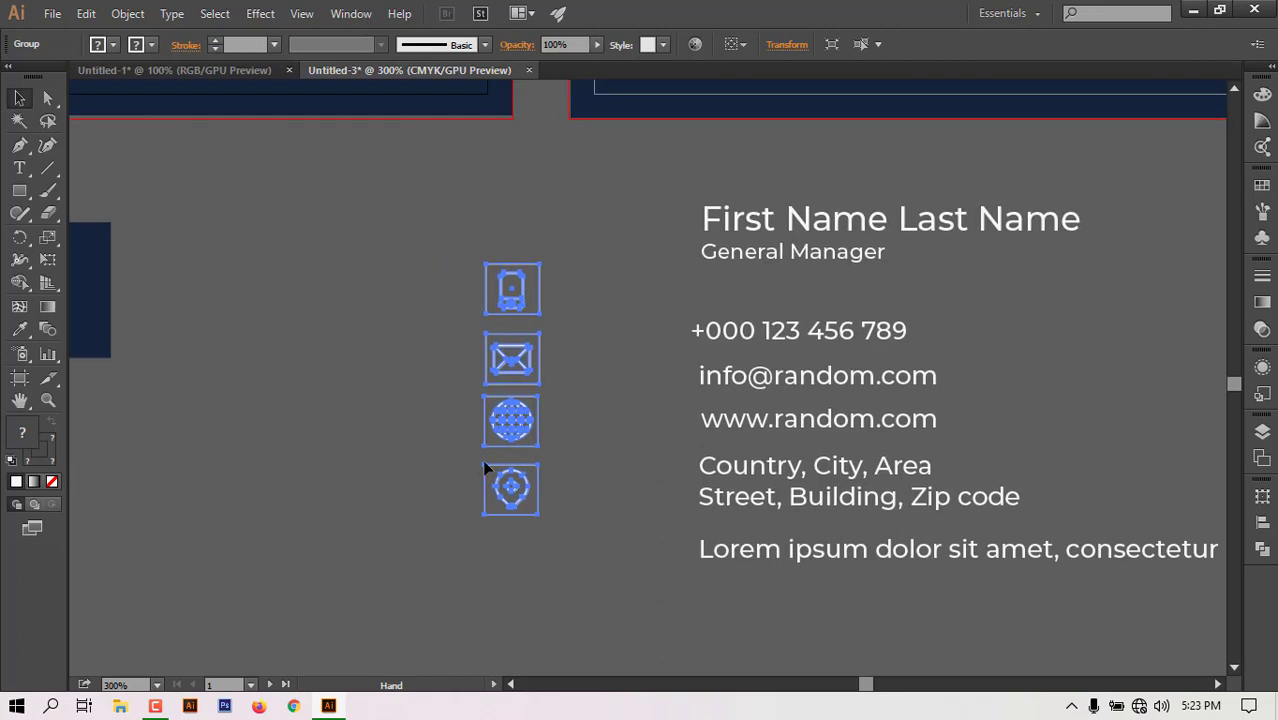
{"action": "left_click", "coordinate": [551, 443]}
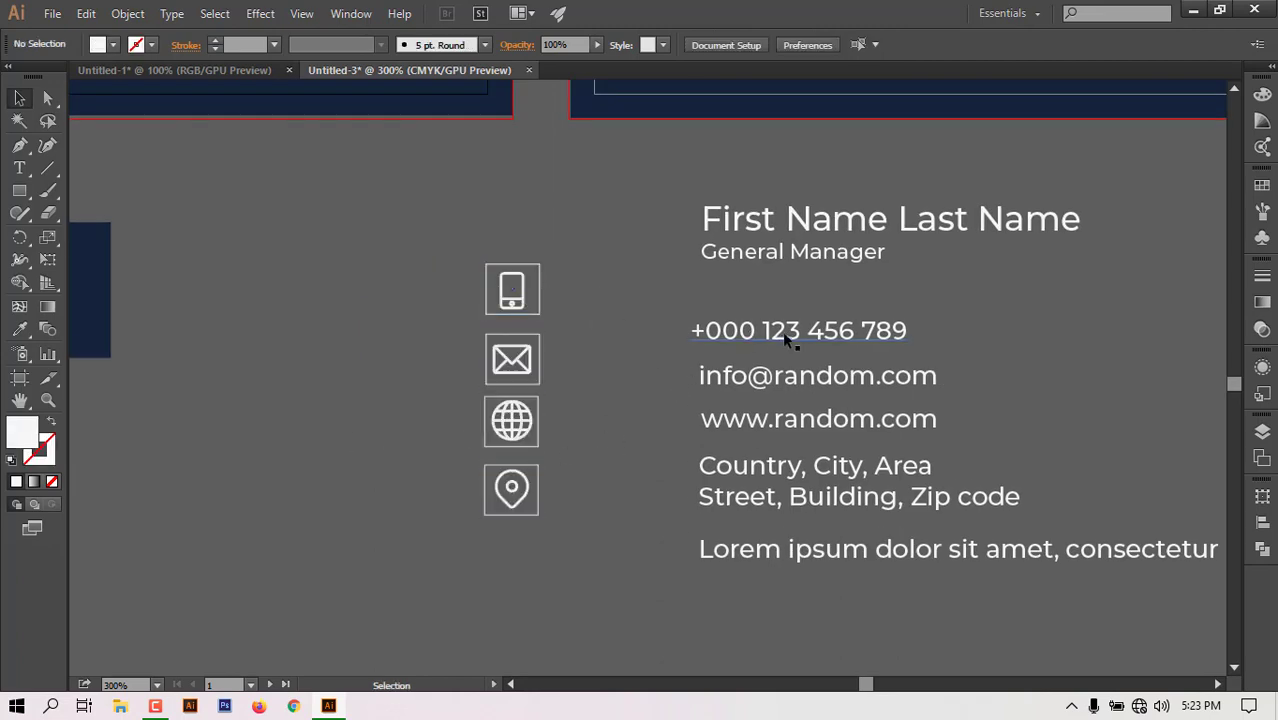
Align the phone, e-mail, website and address lines beside their matching icons with a common left edge.
{"action": "left_click_drag", "start_coordinate": [790, 335], "coordinate": [666, 292]}
{"action": "left_click", "coordinate": [638, 355]}
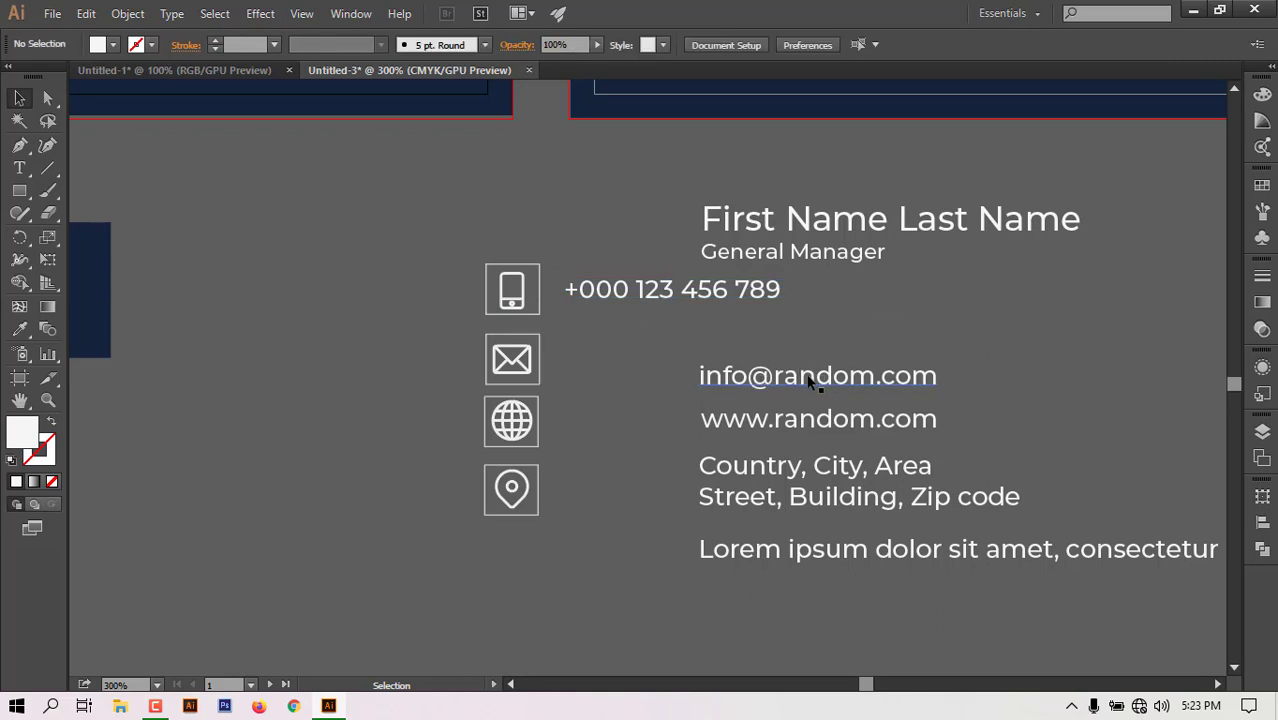
{"action": "left_click_drag", "start_coordinate": [810, 381], "coordinate": [675, 370]}
{"action": "left_click", "coordinate": [680, 428]}
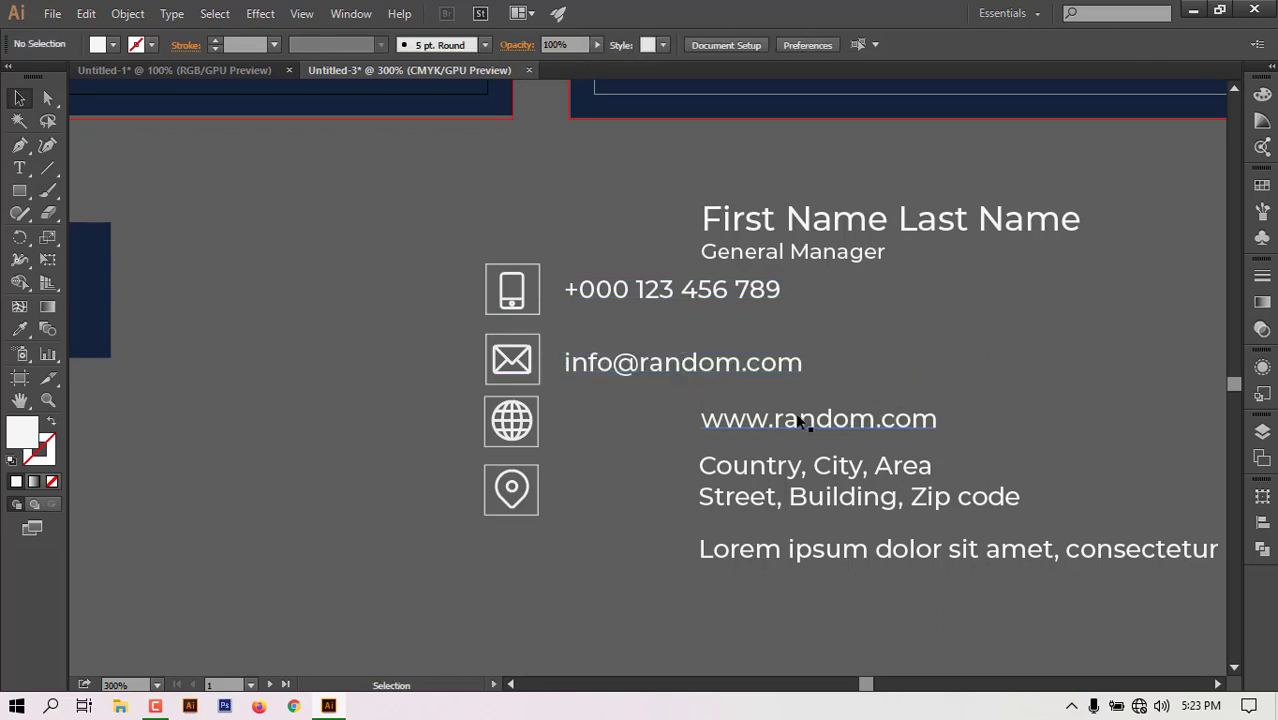
{"action": "left_click_drag", "start_coordinate": [785, 420], "coordinate": [658, 420]}
{"action": "left_click", "coordinate": [640, 492]}
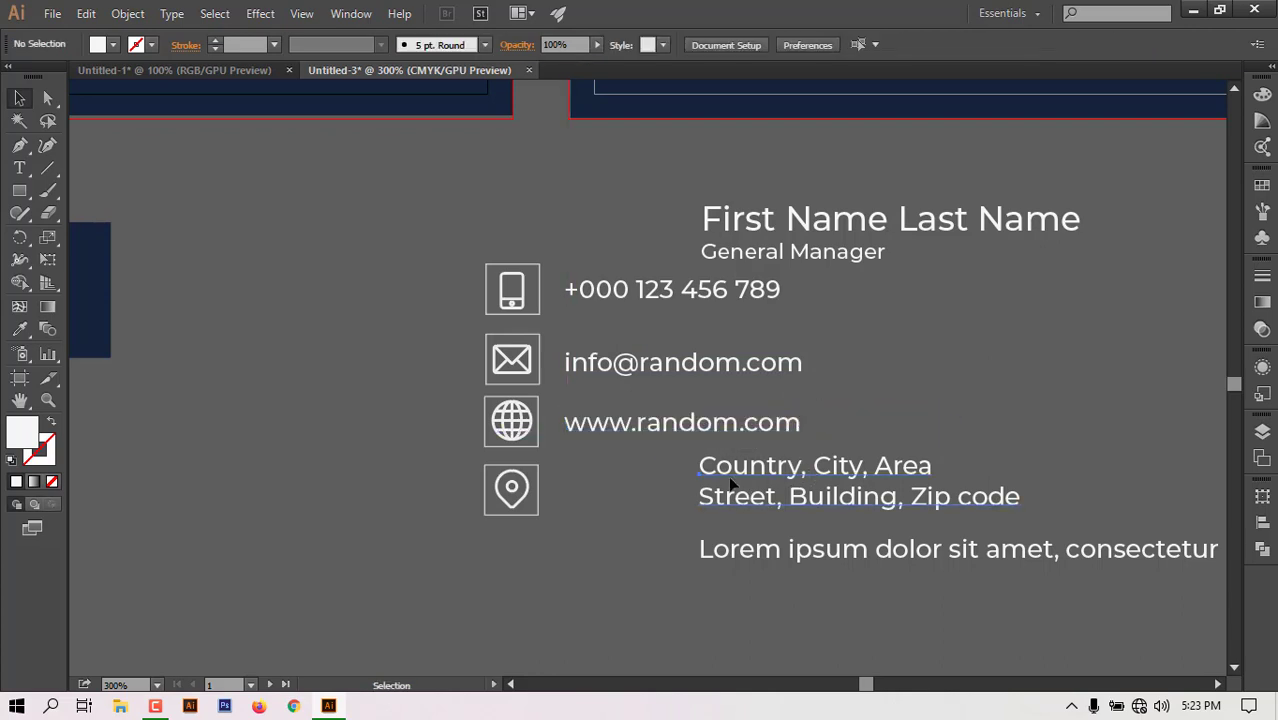
{"action": "left_click_drag", "start_coordinate": [731, 485], "coordinate": [596, 501]}
{"action": "left_click", "coordinate": [857, 413]}
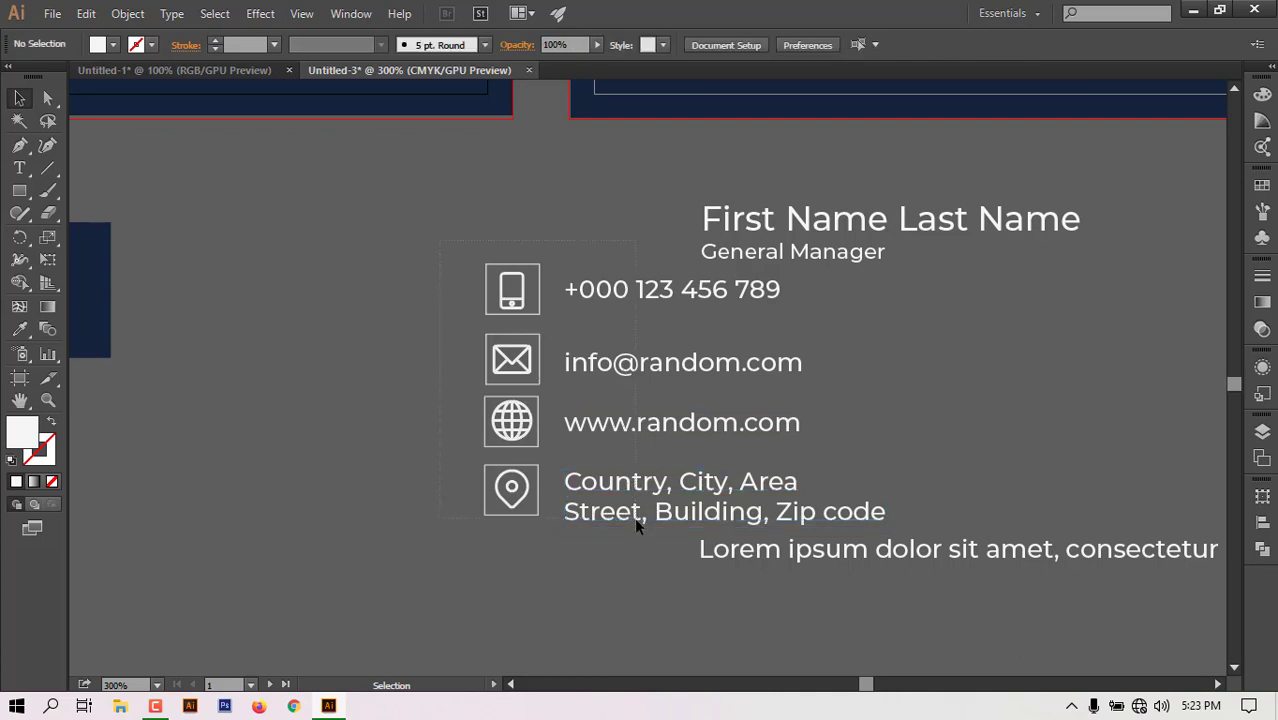
Group the icons with their contact lines and fit the group, scaled down, inside the first card's lower-right safe area.
{"action": "left_click_drag", "start_coordinate": [634, 517], "coordinate": [614, 485]}
{"action": "key", "text": "ctrl+g"}
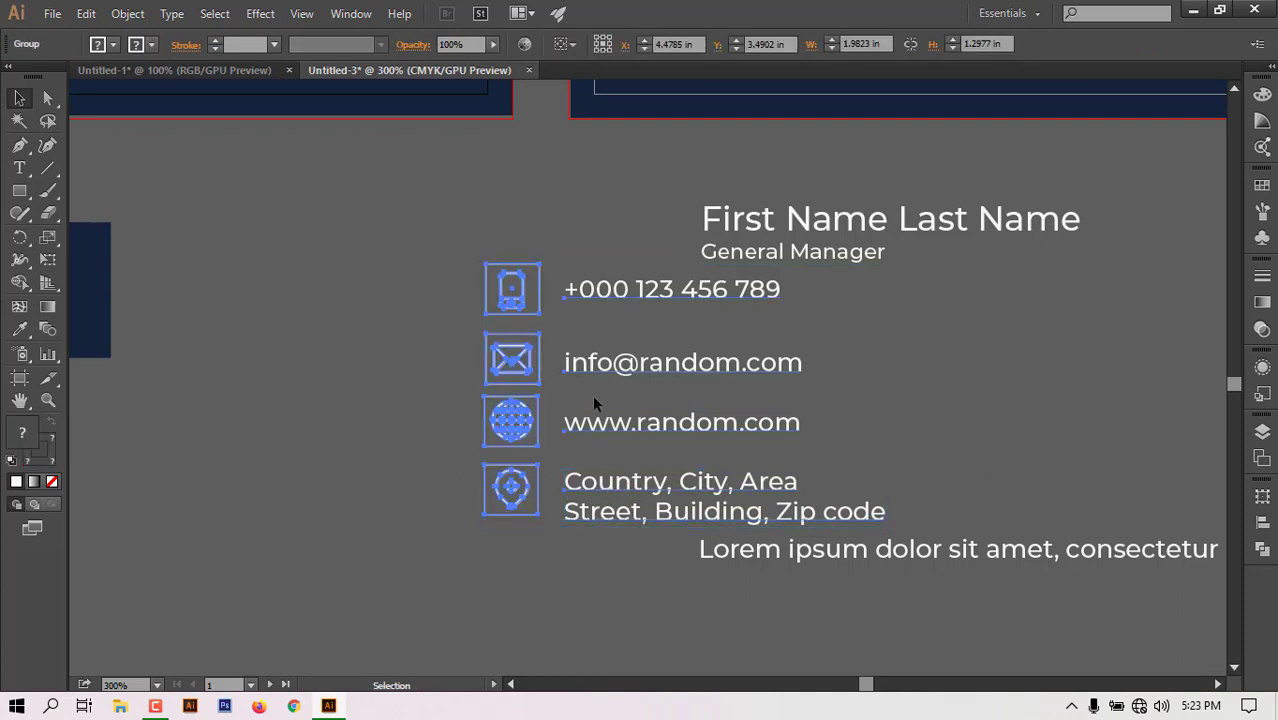
{"action": "left_click_drag", "start_coordinate": [592, 389], "coordinate": [708, 553]}
{"action": "key", "text": "ctrl+minus"}
{"action": "key", "text": "ctrl+minus"}
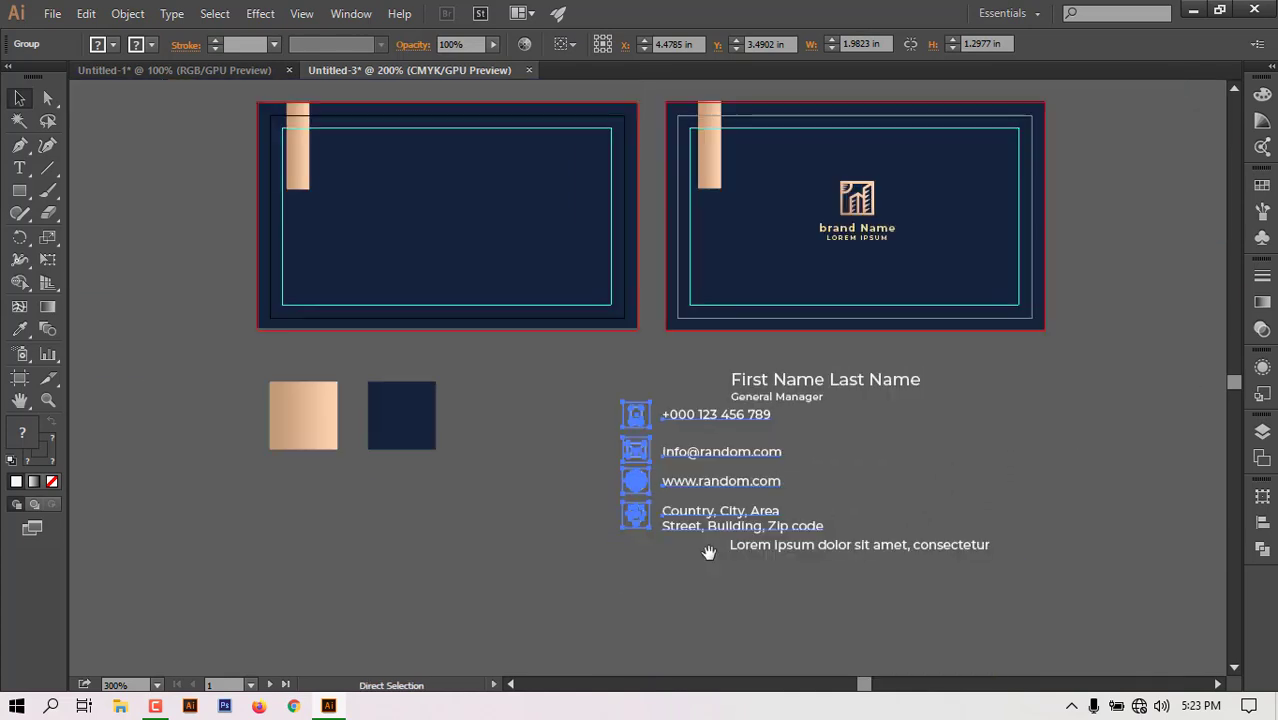
{"action": "left_click_drag", "start_coordinate": [695, 455], "coordinate": [507, 230]}
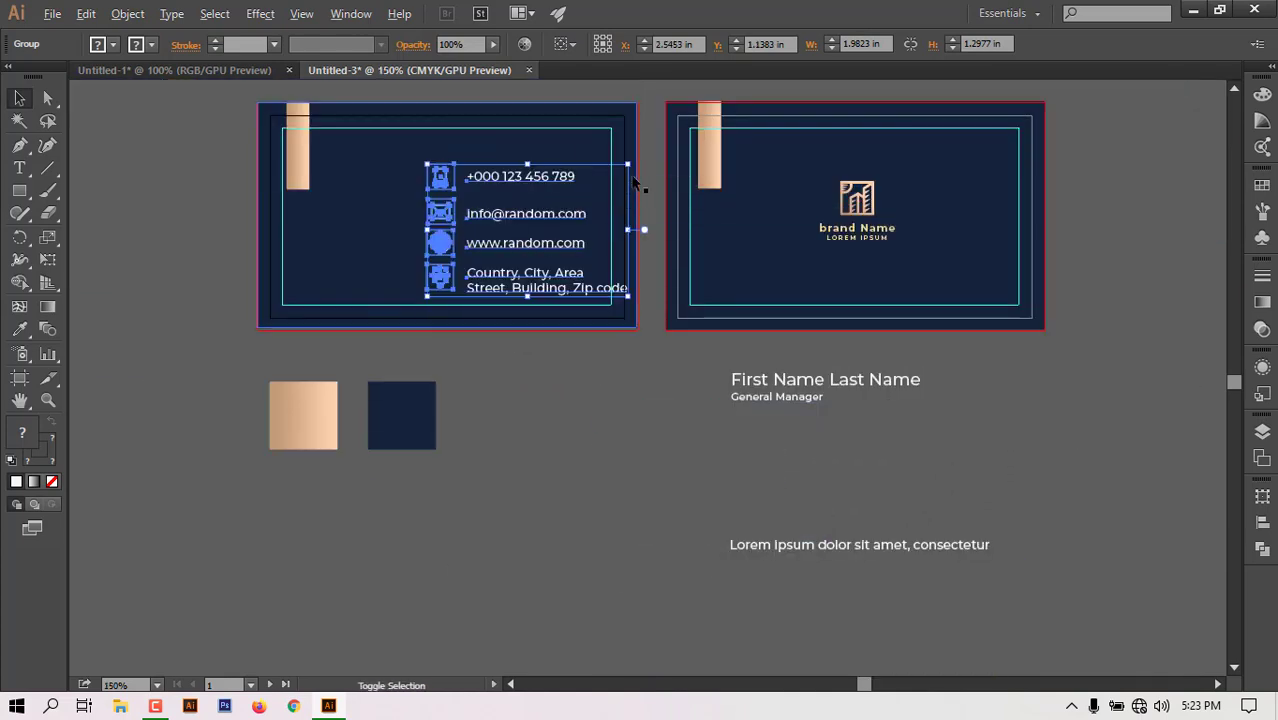
{"action": "left_click_drag", "start_coordinate": [629, 161], "coordinate": [597, 186]}
{"action": "left_click_drag", "start_coordinate": [523, 228], "coordinate": [528, 238]}
{"action": "left_click", "coordinate": [713, 412]}
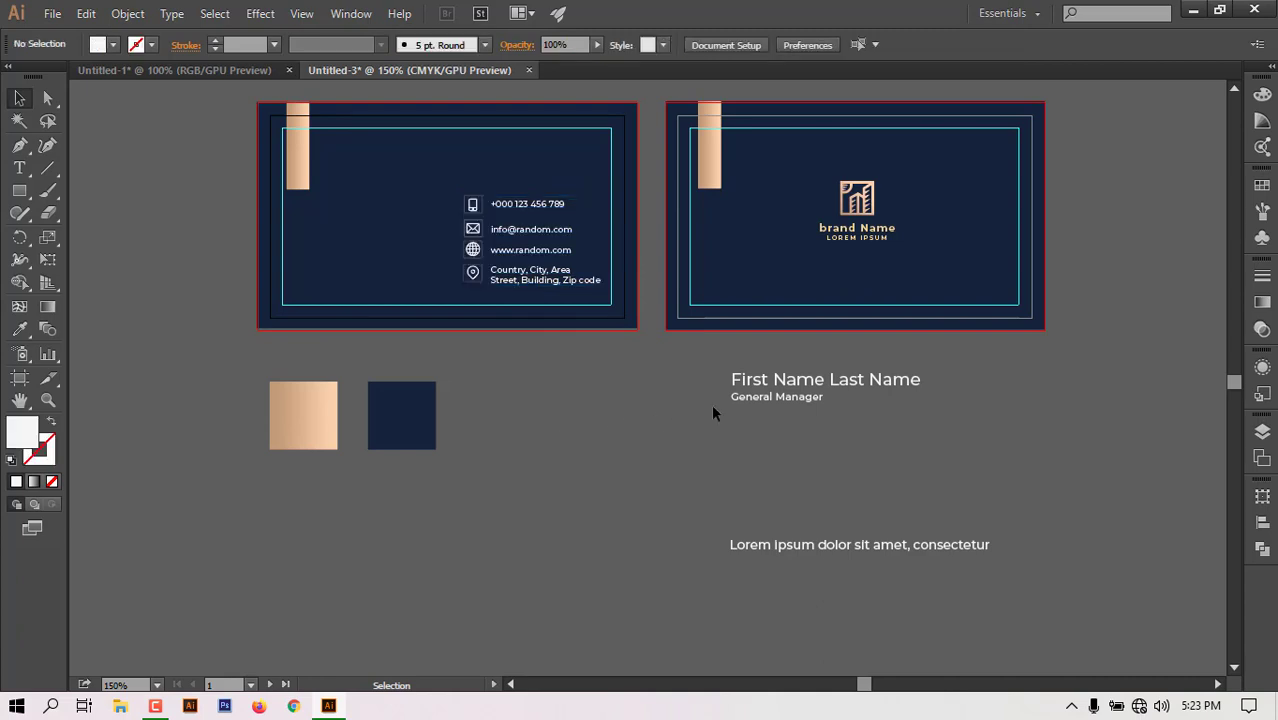
Move the name and job title group onto the first card, above the contact details.
{"action": "left_click", "coordinate": [826, 386]}
{"action": "left_click_drag", "start_coordinate": [834, 377], "coordinate": [540, 156]}
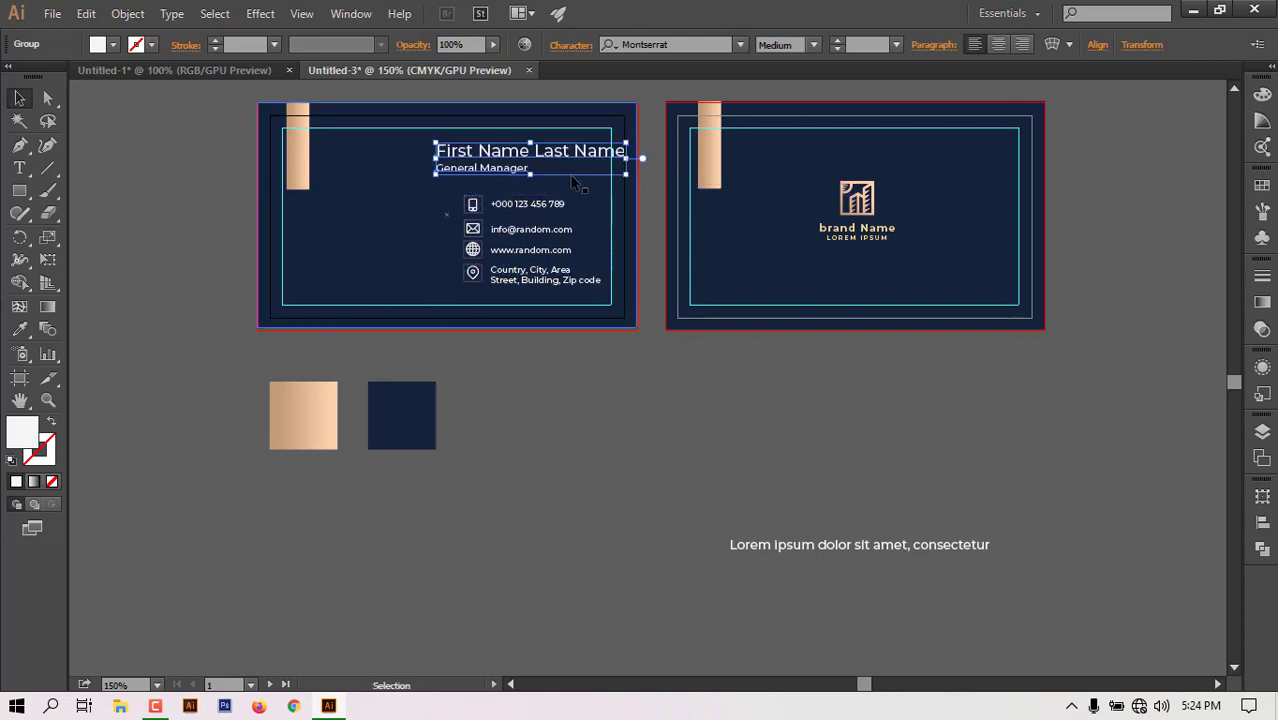
{"action": "left_click", "coordinate": [509, 178], "text": "ctrl"}
{"action": "left_click", "coordinate": [509, 178], "text": "ctrl"}
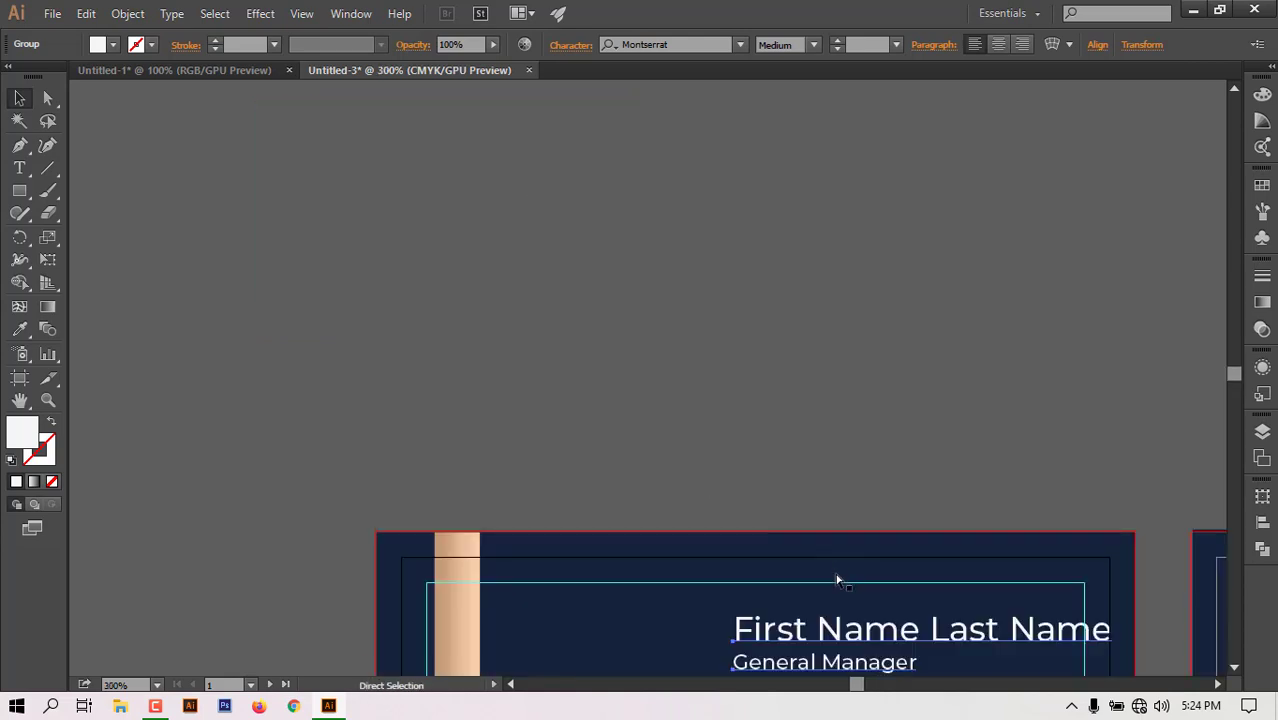
{"action": "left_click_drag", "start_coordinate": [935, 661], "coordinate": [736, 351]}
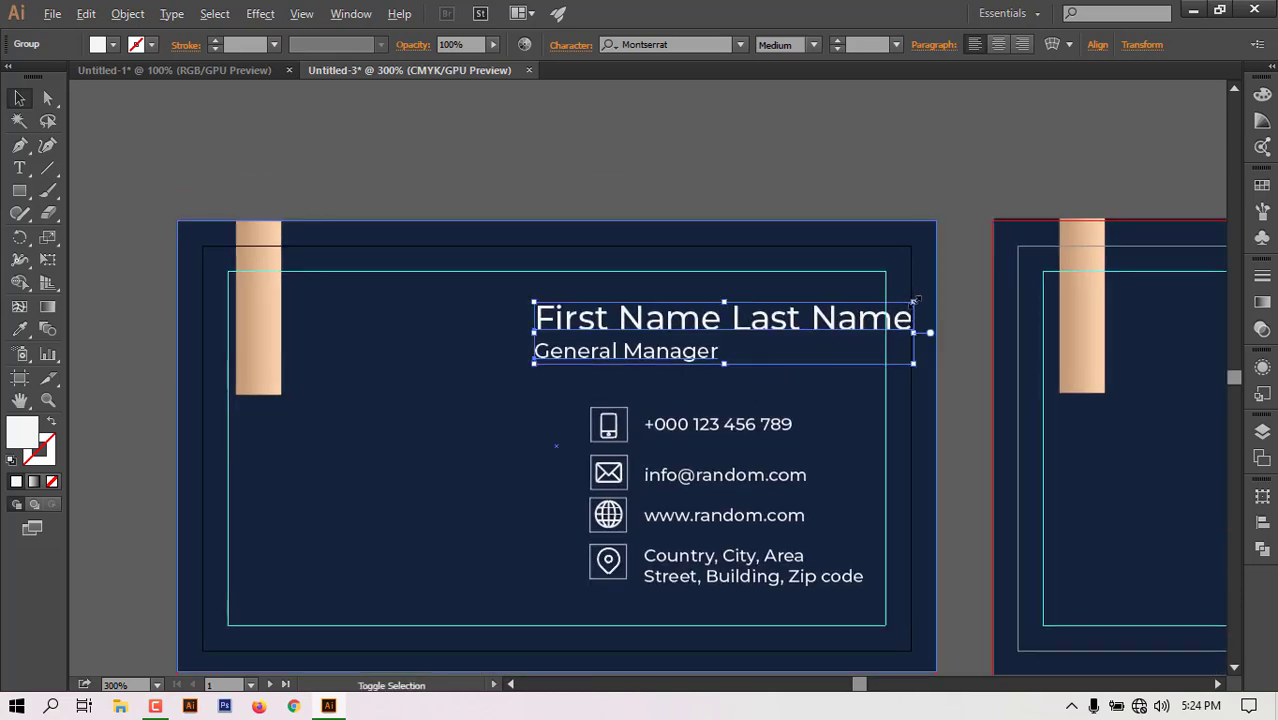
Scale down the name and job title group within the safe area and align its left edge with the contact icons.
{"action": "left_click_drag", "start_coordinate": [915, 299], "coordinate": [869, 311]}
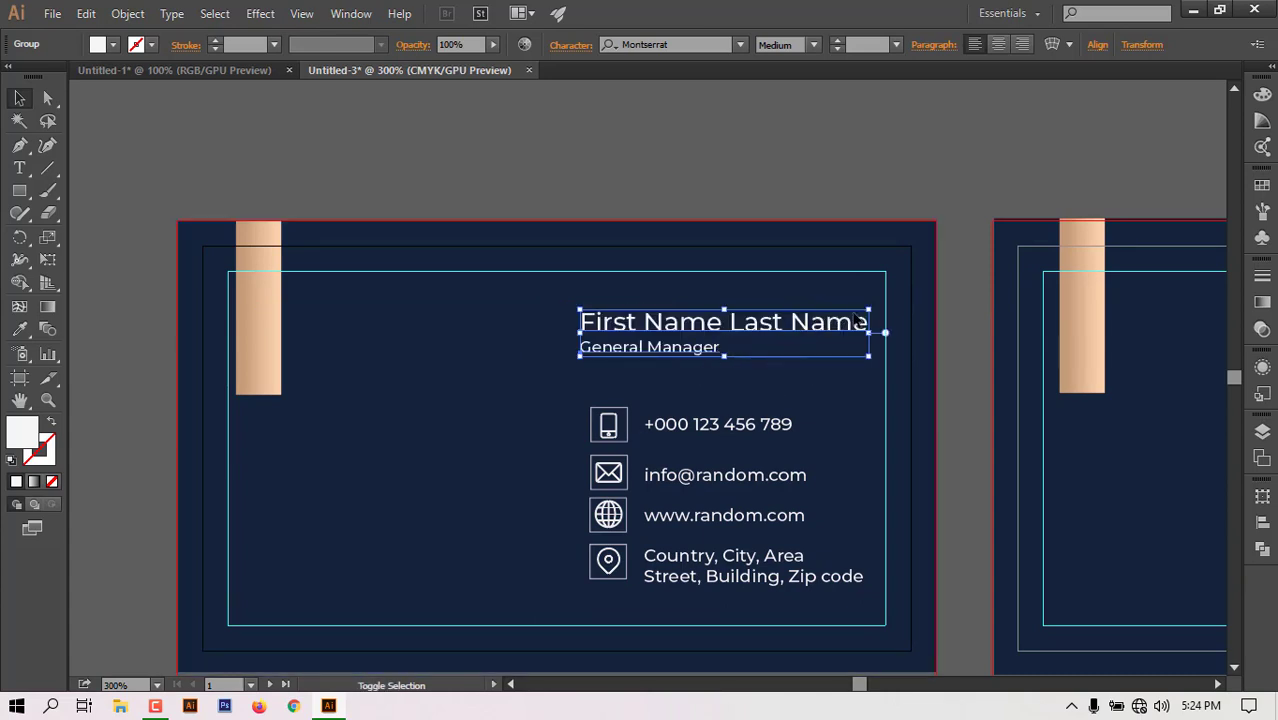
{"action": "mouse_move", "coordinate": [868, 311]}
{"action": "left_mouse_down"}
{"action": "mouse_move", "coordinate": [893, 306]}
{"action": "mouse_move", "coordinate": [882, 314]}
{"action": "left_mouse_up"}
{"action": "key", "text": "Right"}
{"action": "key", "text": "Right"}
{"action": "key", "text": "Right"}
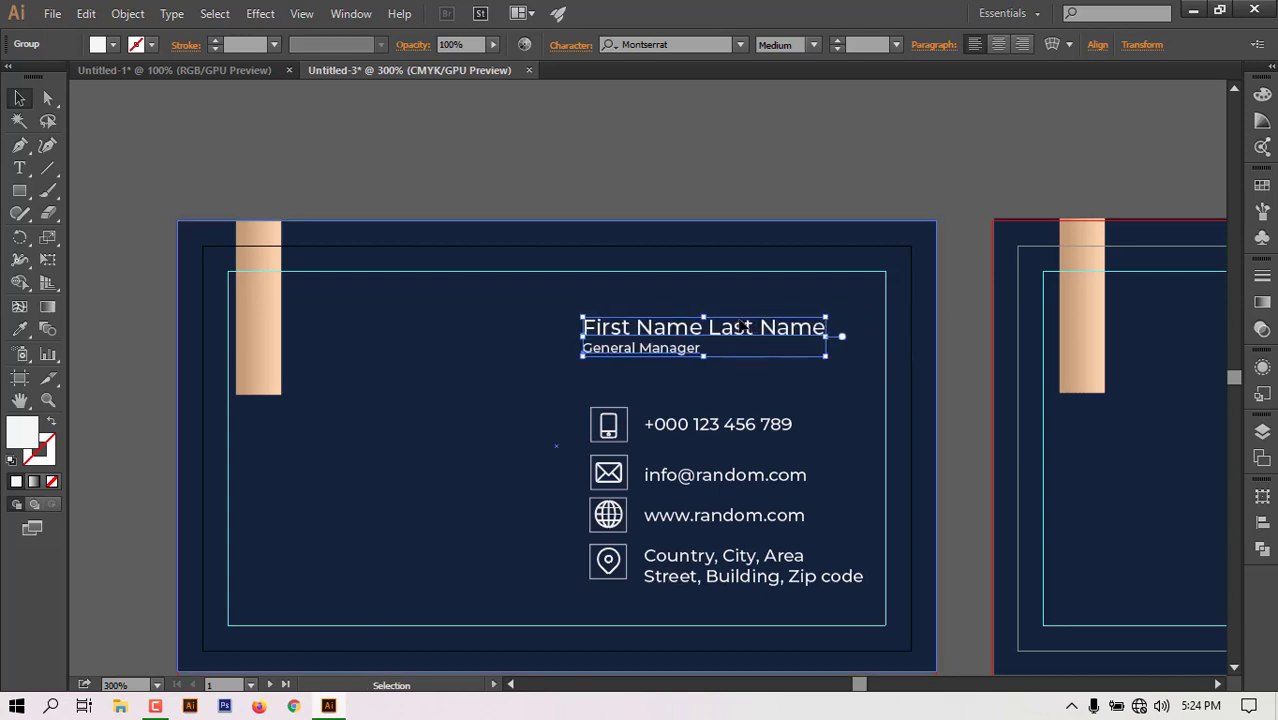
{"action": "left_click", "coordinate": [725, 153]}
Move the "Lorem ipsum dolor sit amet, consectetur" tagline onto the lower part of the first card.
{"action": "left_click_drag", "start_coordinate": [739, 589], "coordinate": [764, 341]}
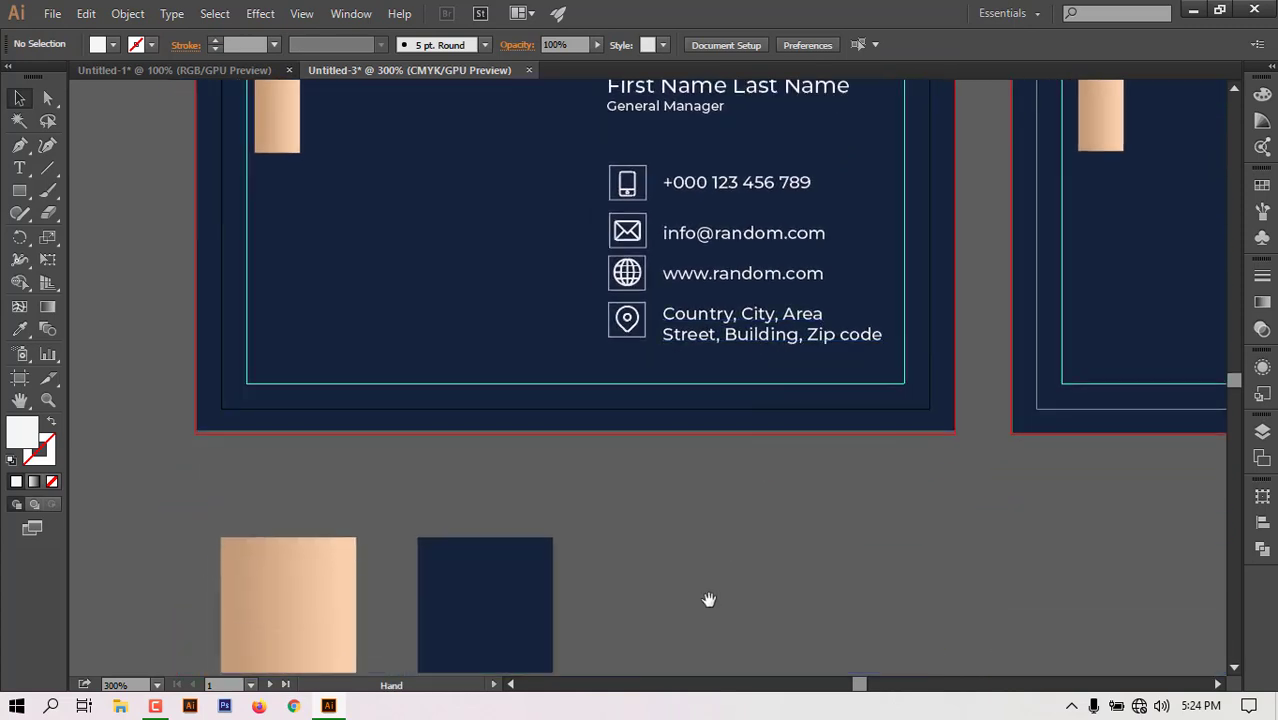
{"action": "left_click_drag", "start_coordinate": [586, 622], "coordinate": [659, 419]}
{"action": "left_click_drag", "start_coordinate": [1124, 594], "coordinate": [696, 527]}
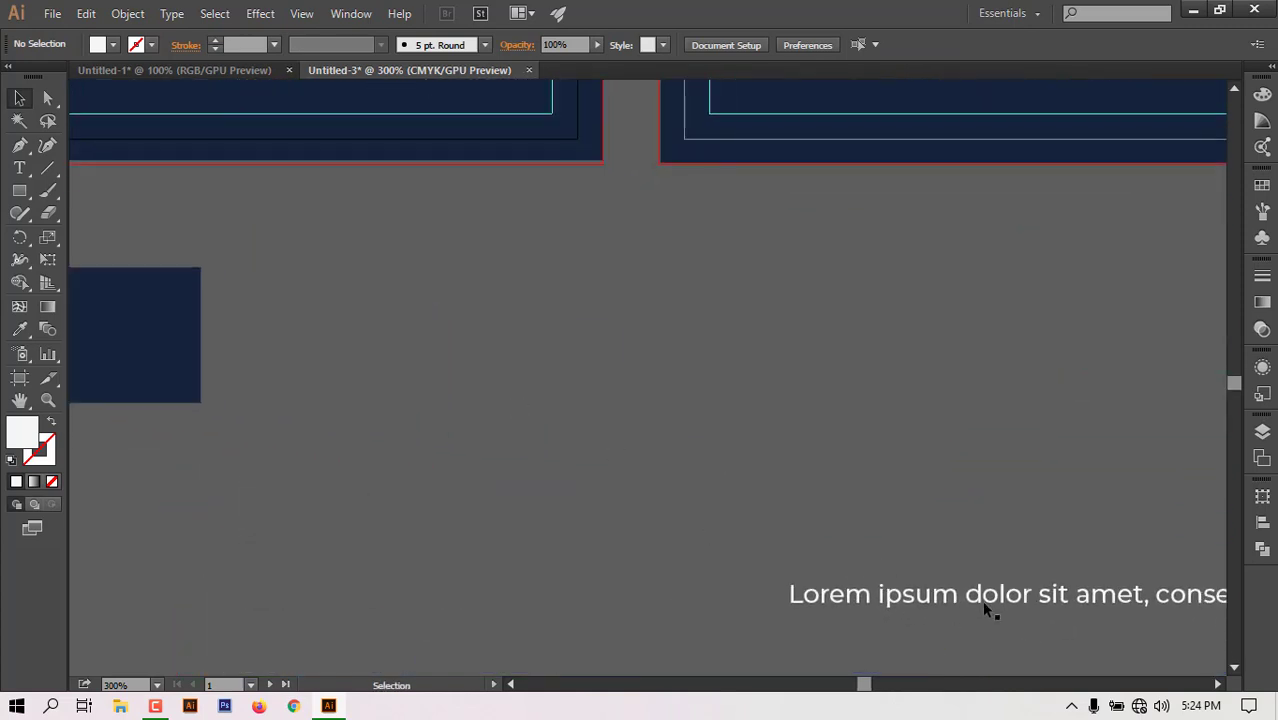
{"action": "left_click_drag", "start_coordinate": [981, 600], "coordinate": [973, 594]}
{"action": "left_click_drag", "start_coordinate": [594, 354], "coordinate": [540, 284]}
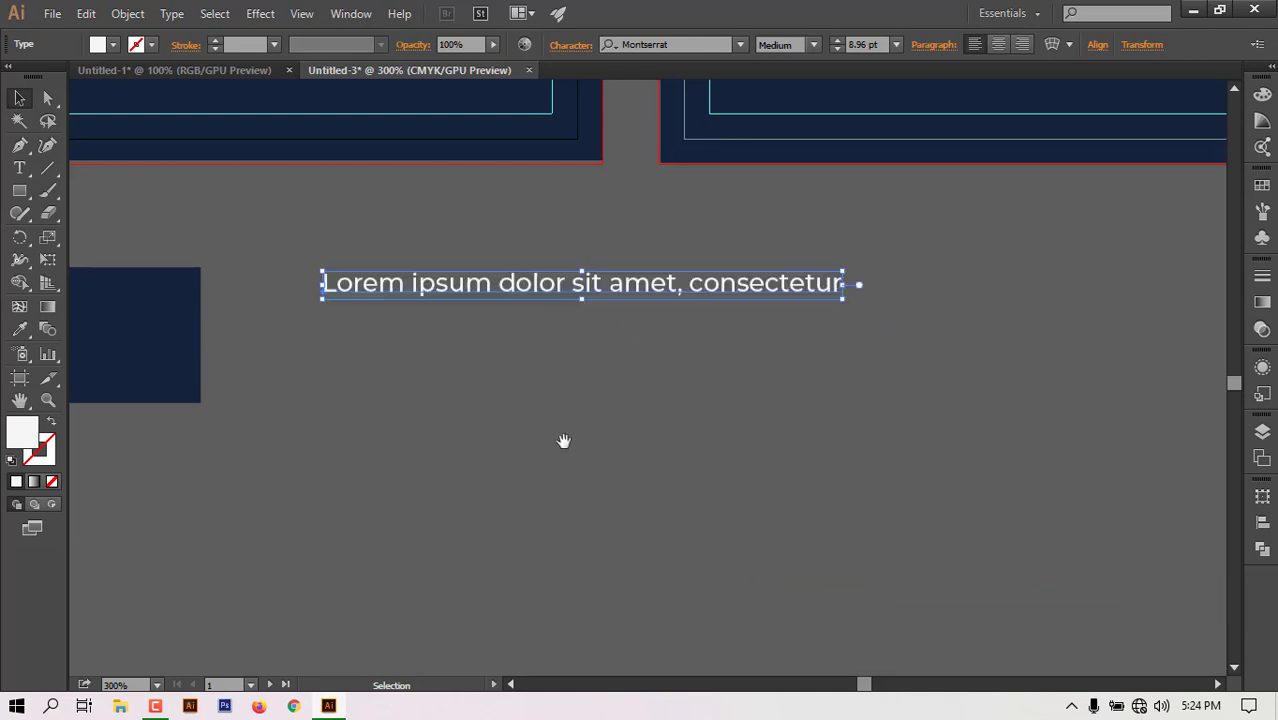
{"action": "left_click_drag", "start_coordinate": [562, 440], "coordinate": [884, 719]}
{"action": "left_click_drag", "start_coordinate": [814, 570], "coordinate": [388, 333]}
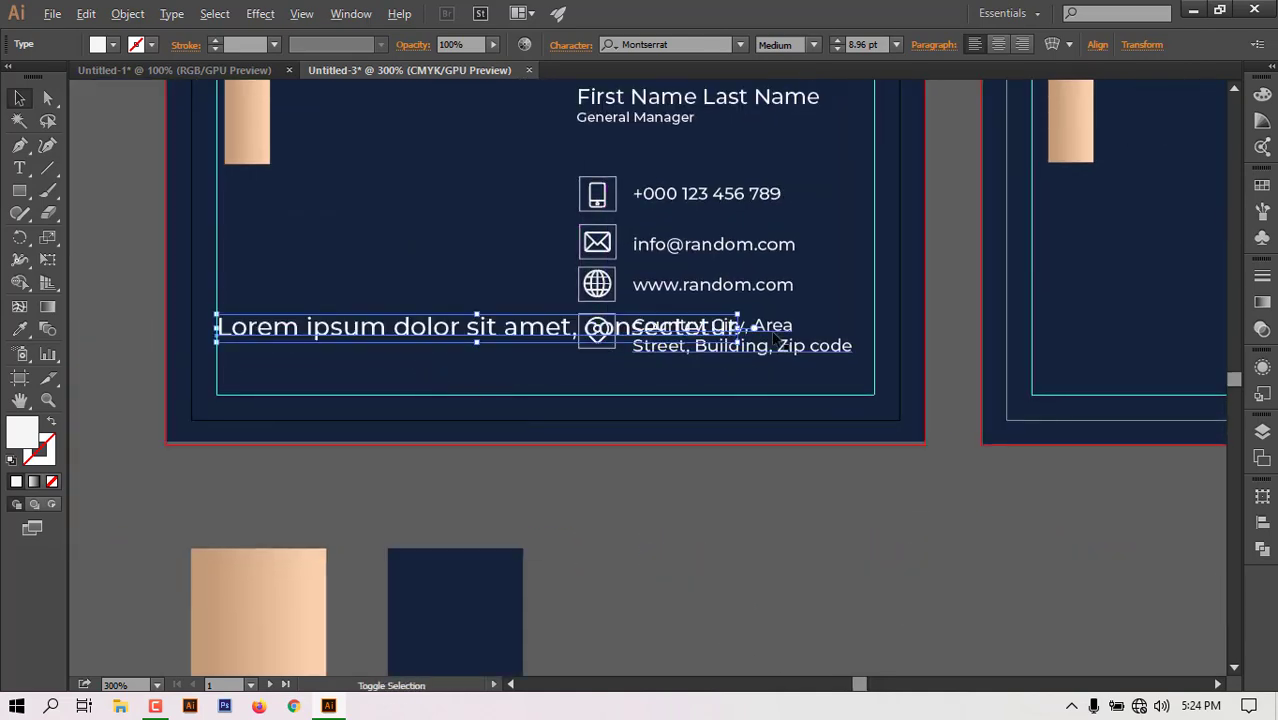
Scale the tagline down to about 3.95 pt and place it in the safe area's lower-left corner, beneath the gold strip.
{"action": "mouse_move", "coordinate": [738, 342]}
{"action": "left_mouse_down"}
{"action": "mouse_move", "coordinate": [687, 329]}
{"action": "mouse_move", "coordinate": [738, 327]}
{"action": "left_mouse_up"}
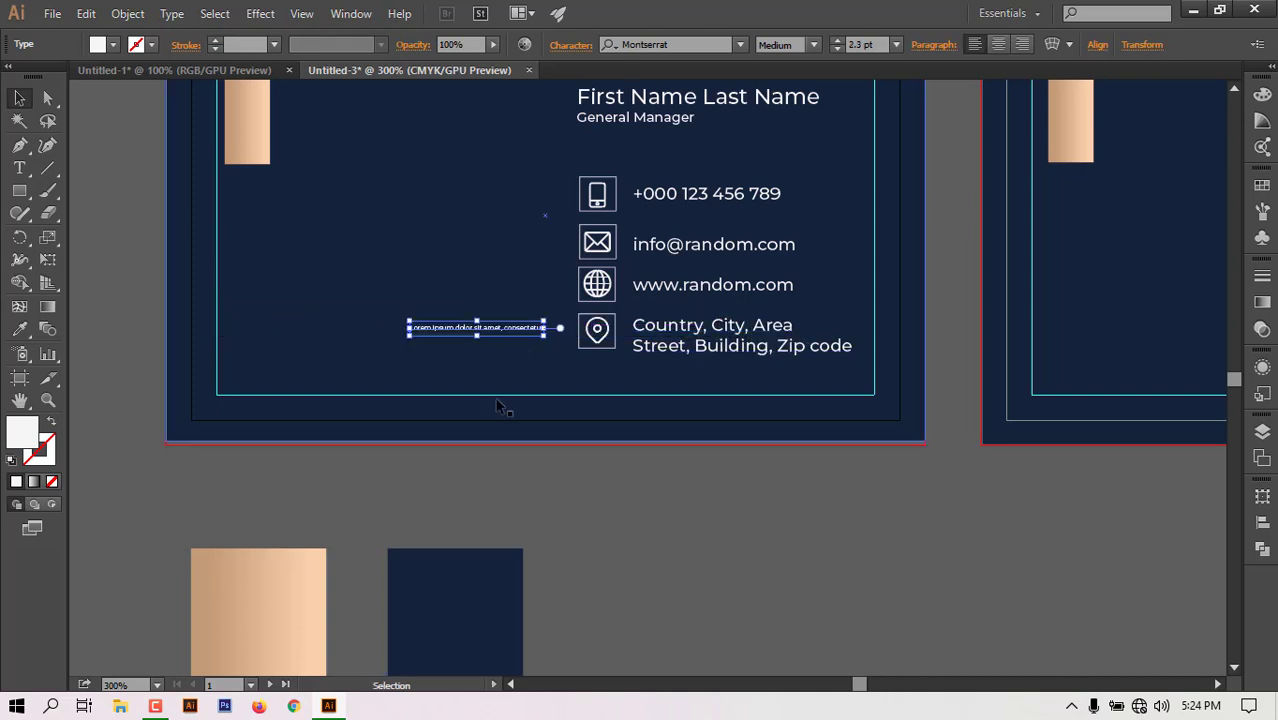
{"action": "left_click", "coordinate": [588, 507]}
{"action": "left_click_drag", "start_coordinate": [515, 337], "coordinate": [432, 348]}
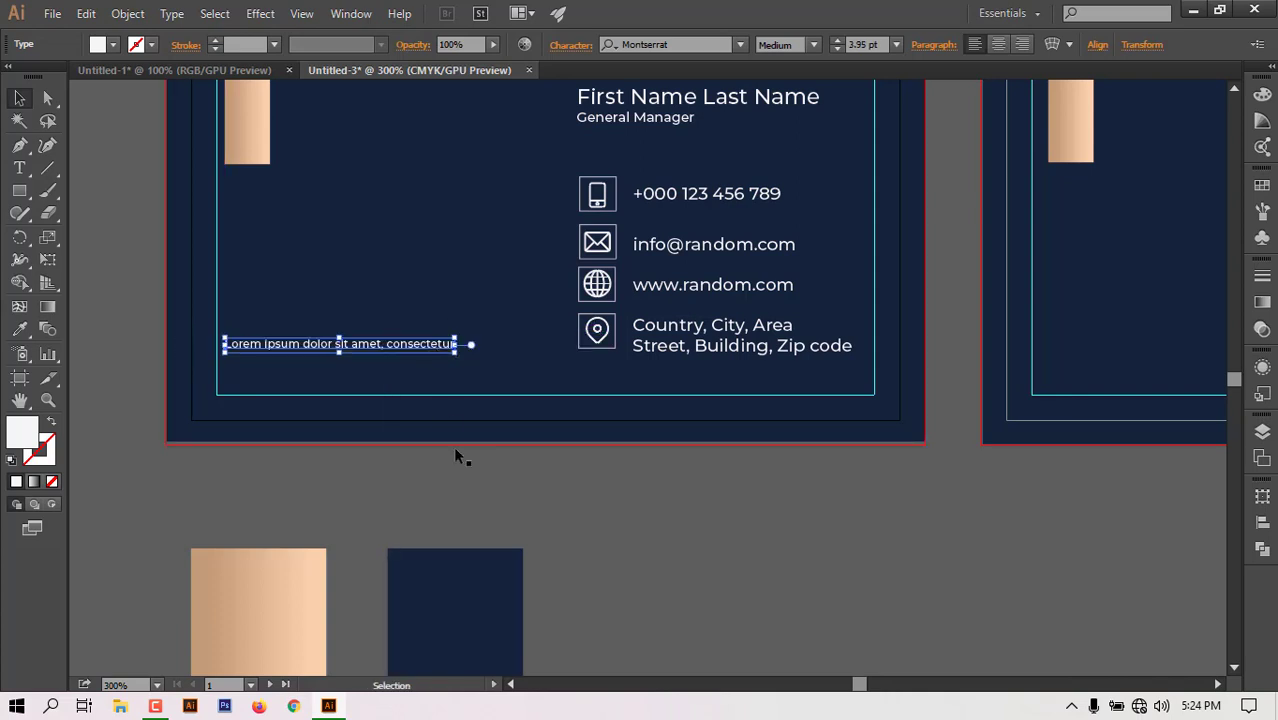
{"action": "left_click", "coordinate": [697, 555]}
Delete the gold and navy color sample squares below the first card.
{"action": "key", "text": "ctrl+minus"}
{"action": "key", "text": "ctrl+minus"}
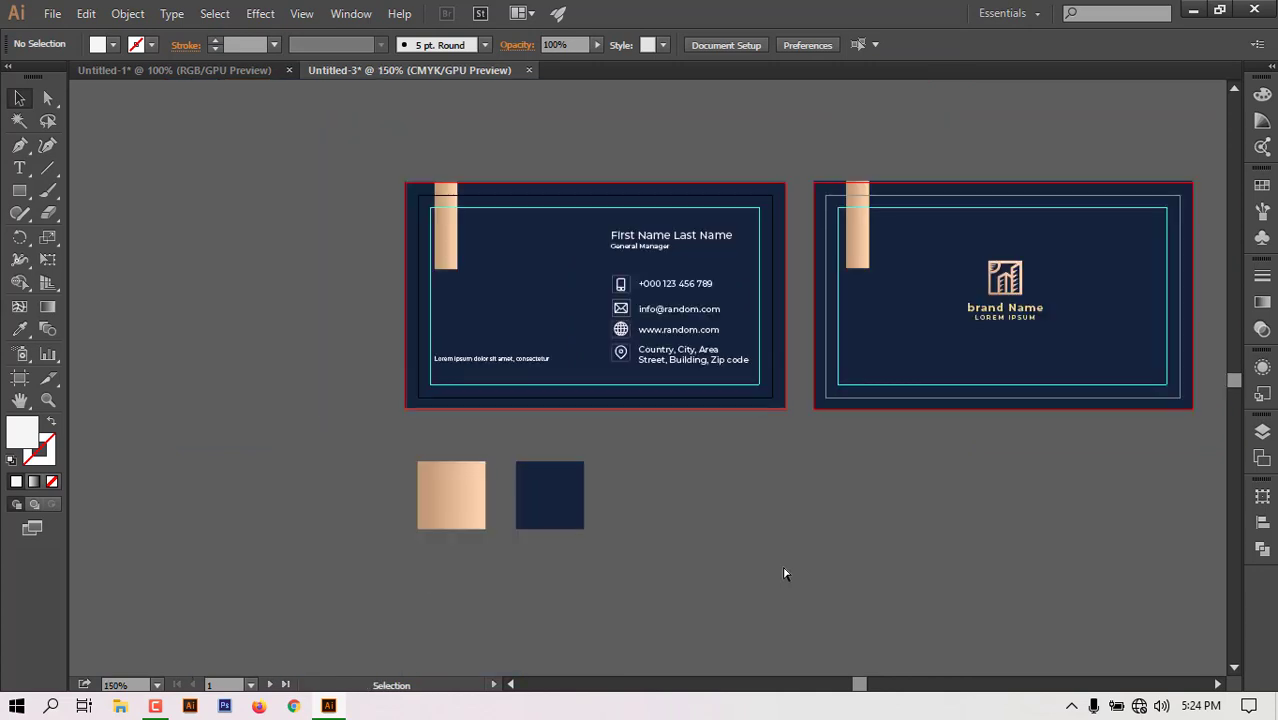
{"action": "left_click_drag", "start_coordinate": [785, 381], "coordinate": [406, 473]}
{"action": "left_click_drag", "start_coordinate": [520, 593], "coordinate": [663, 522]}
{"action": "left_click_drag", "start_coordinate": [333, 562], "coordinate": [422, 505]}
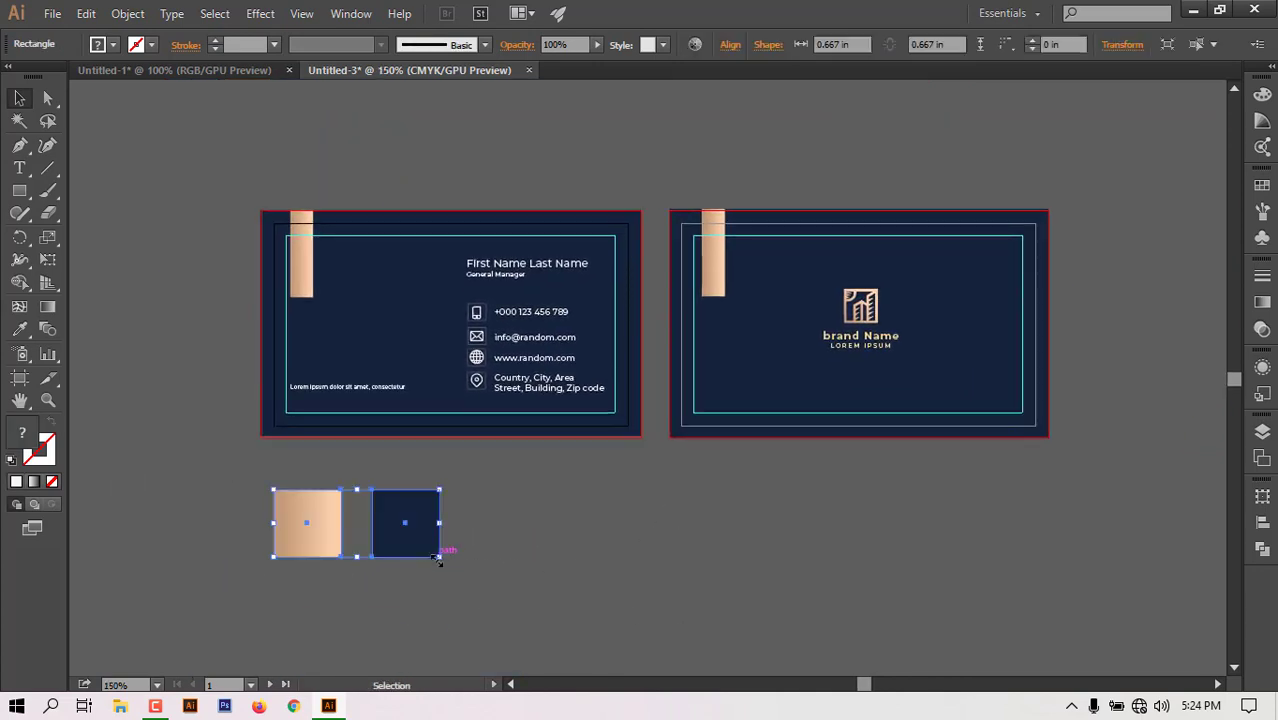
{"action": "key", "text": "Delete"}
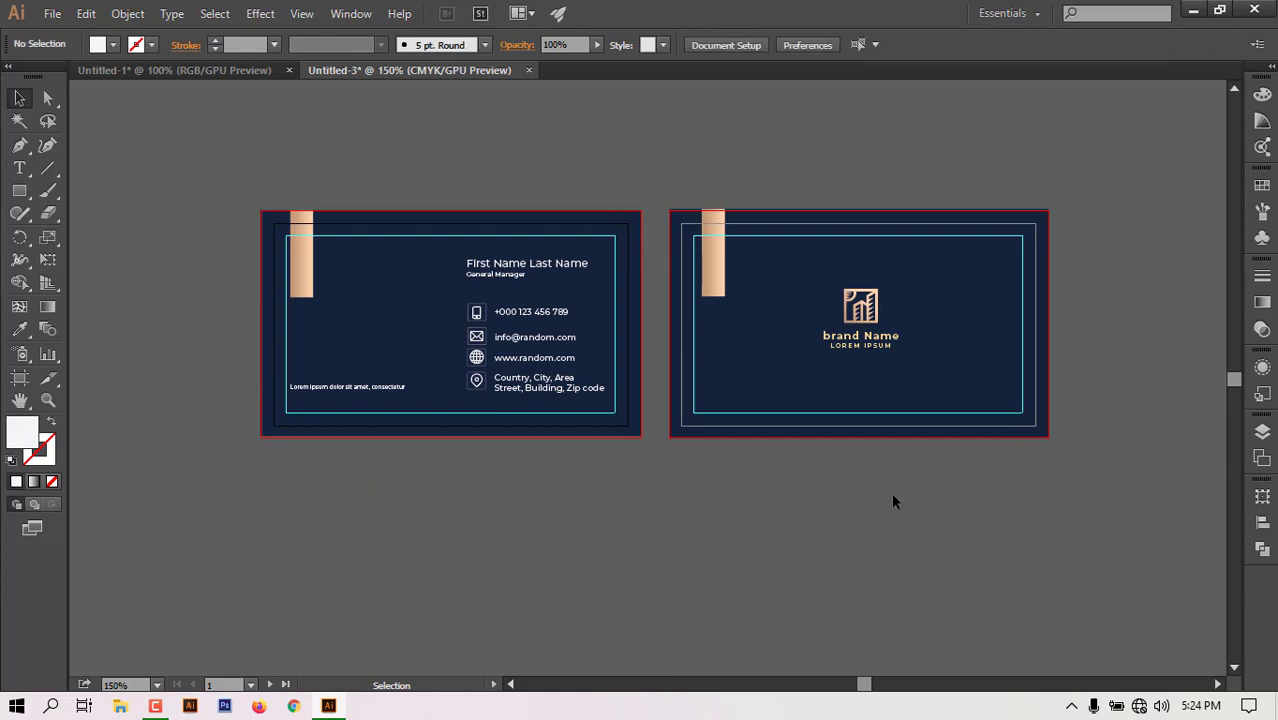
{"action": "left_click_drag", "start_coordinate": [634, 306], "coordinate": [657, 341]}
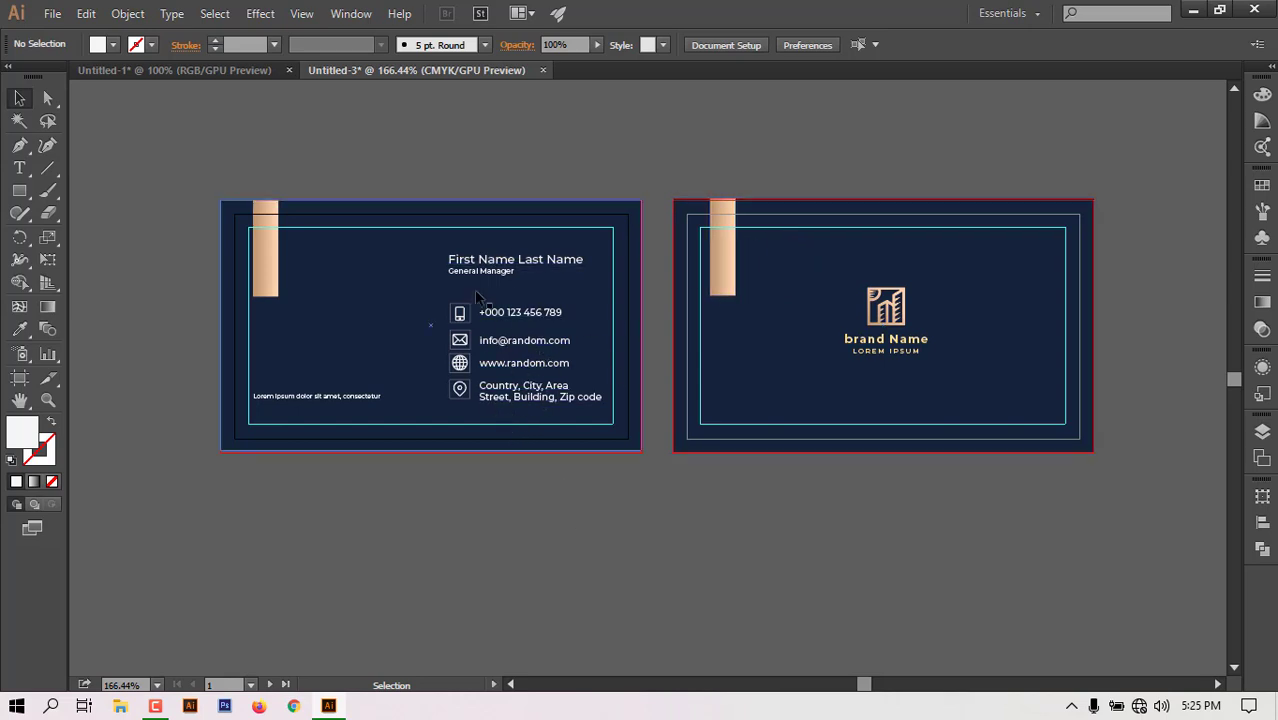
Fill the name and job title on the first card with the tan swatch.
{"action": "left_click", "coordinate": [508, 262]}
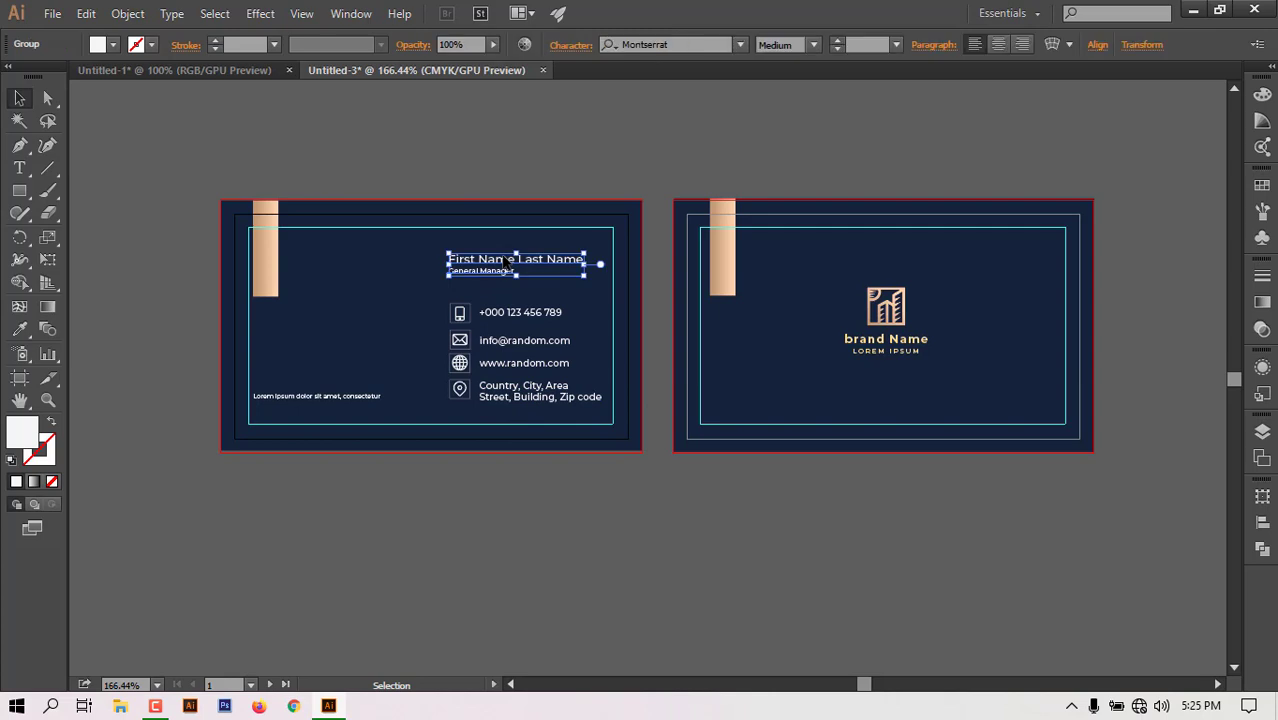
{"action": "left_click", "coordinate": [113, 44]}
{"action": "left_click", "coordinate": [115, 118]}
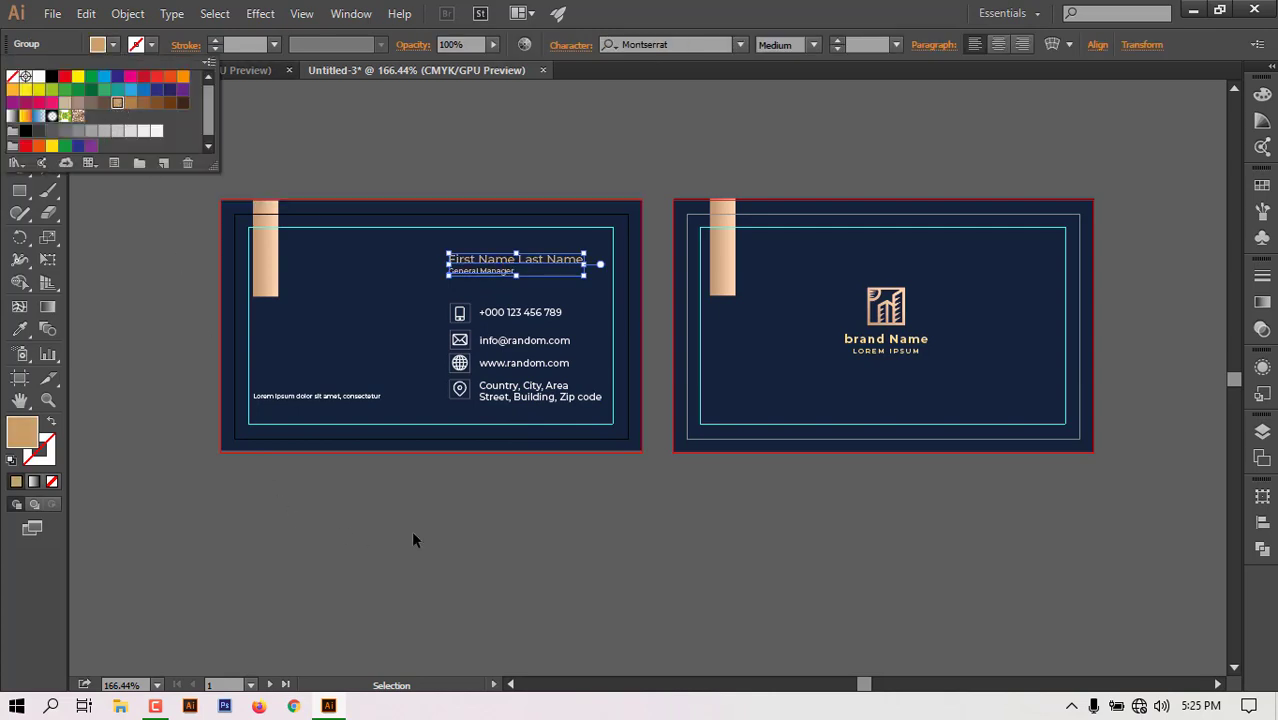
{"action": "left_click", "coordinate": [614, 495]}
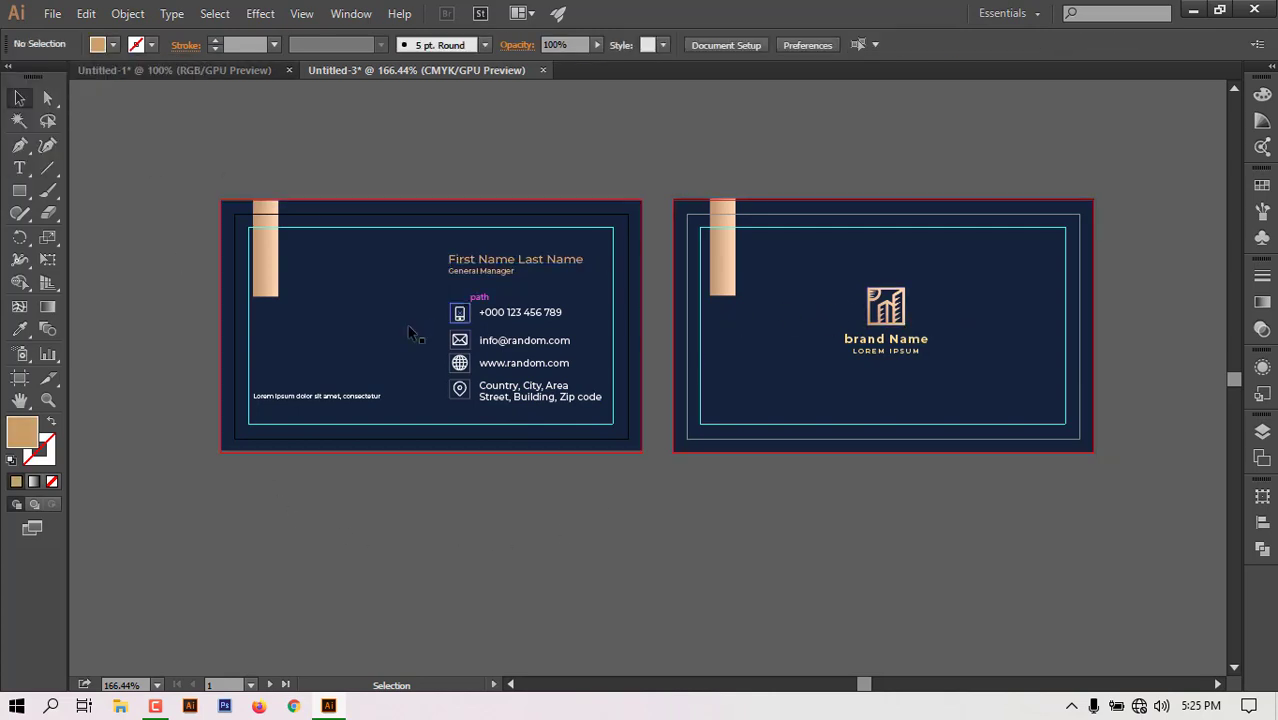
Ungroup the contact block and fill the phone, e-mail, website and address lines with the tan swatch.
{"action": "left_click", "coordinate": [503, 318]}
{"action": "right_click", "coordinate": [503, 316]}
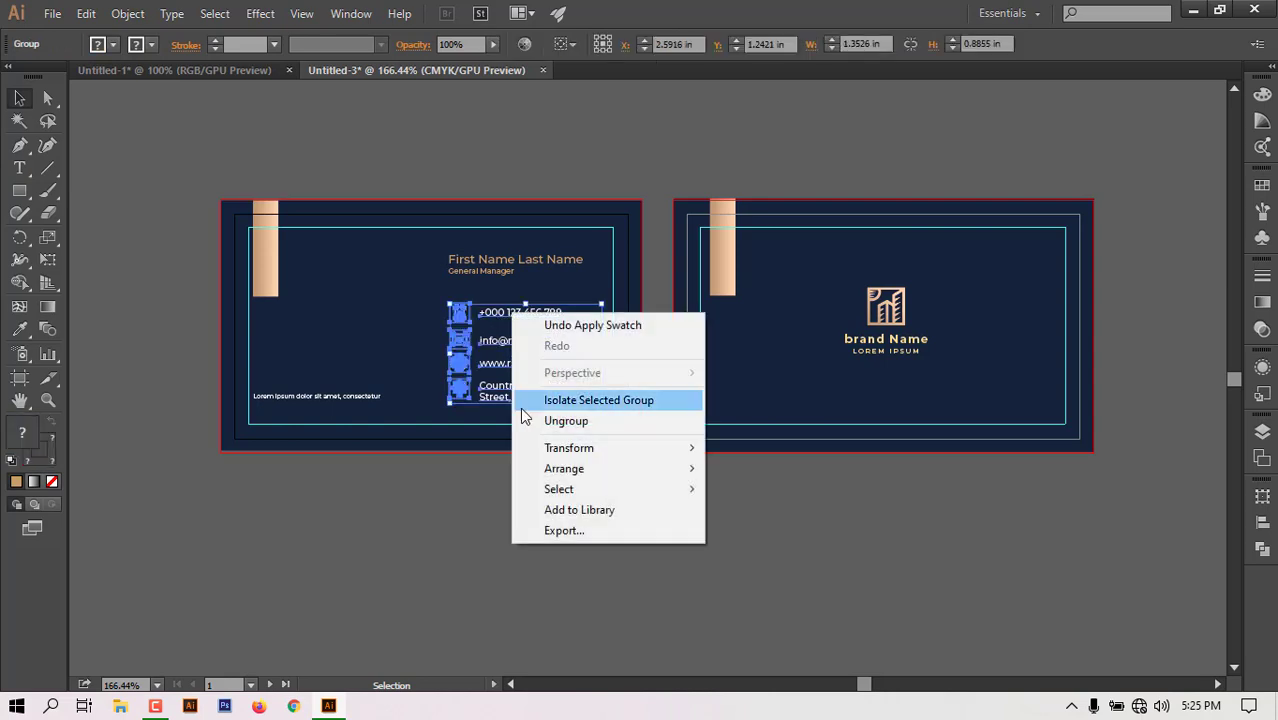
{"action": "left_click", "coordinate": [566, 420]}
{"action": "left_click", "coordinate": [484, 527]}
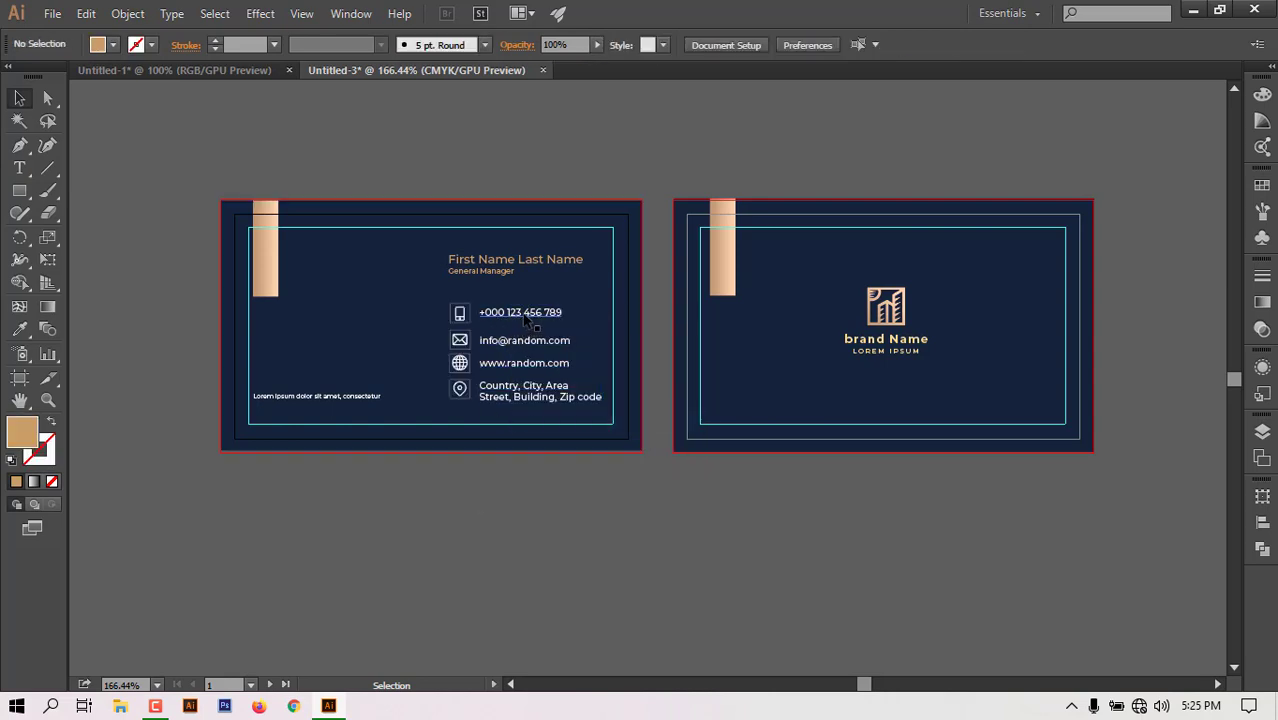
{"action": "left_click", "coordinate": [526, 315]}
{"action": "left_click", "coordinate": [524, 341], "text": "shift"}
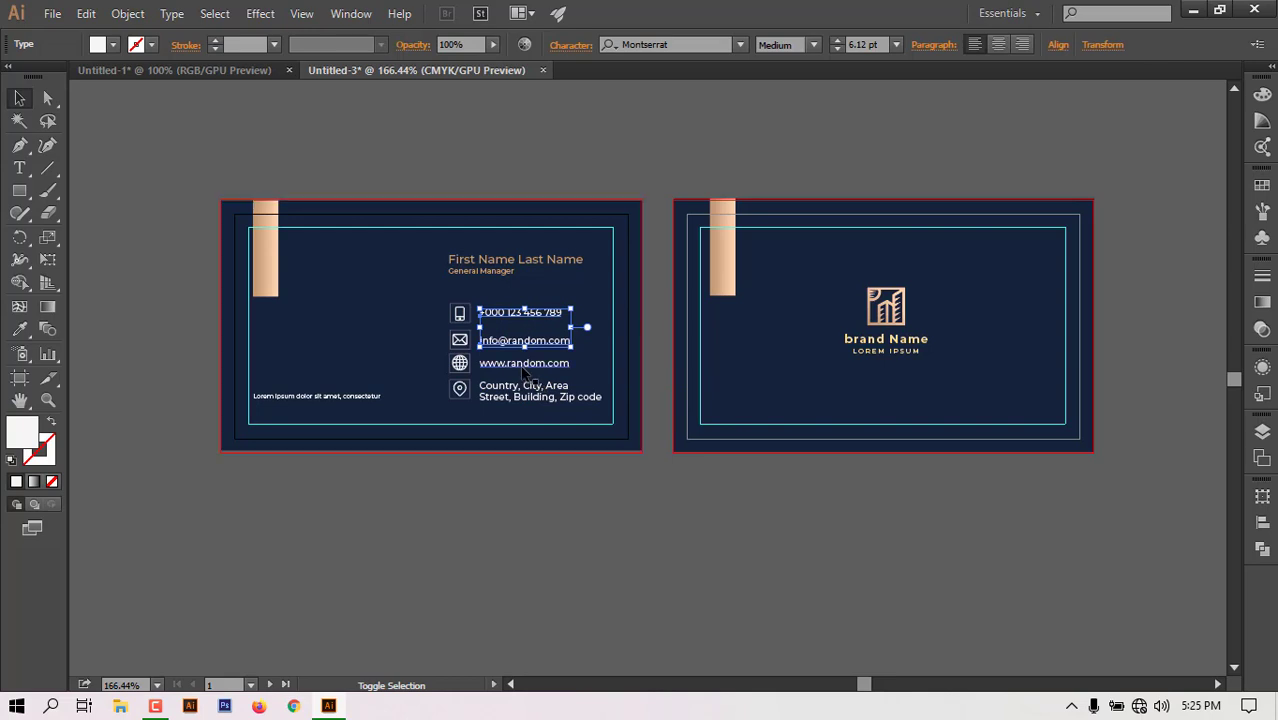
{"action": "left_click", "coordinate": [523, 363], "text": "shift"}
{"action": "left_click", "coordinate": [530, 390], "text": "shift"}
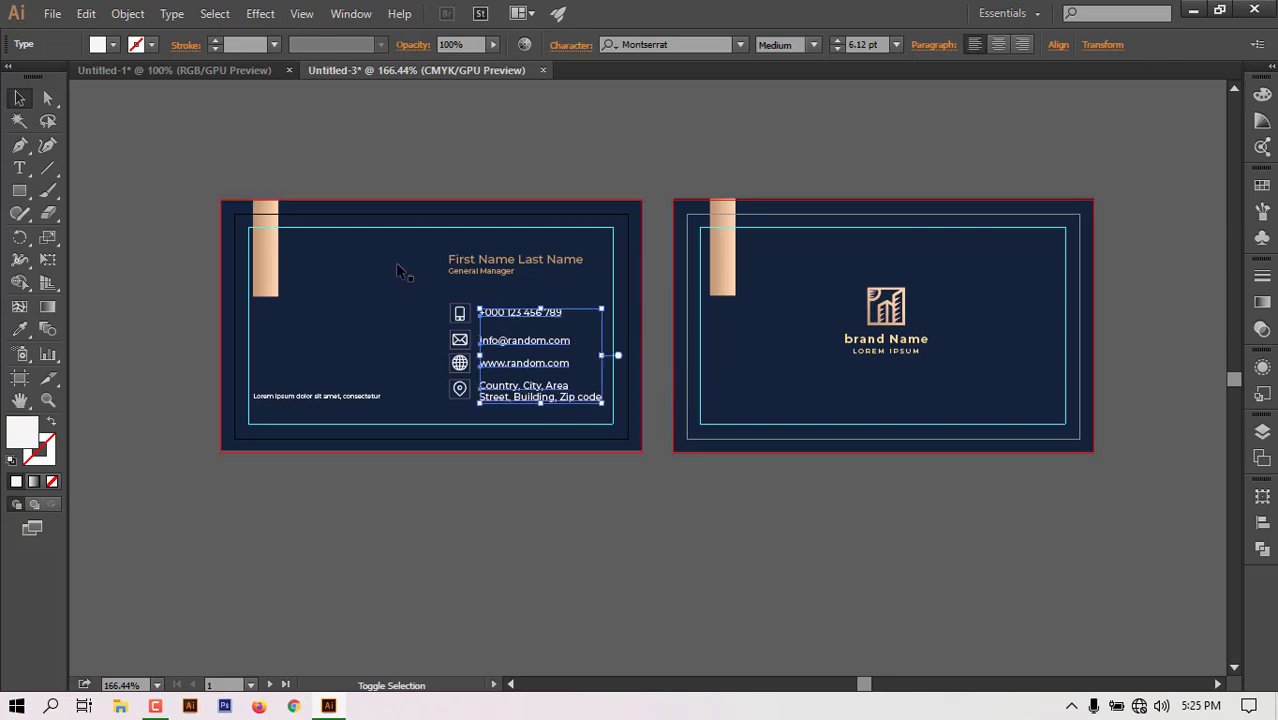
{"action": "left_click", "coordinate": [114, 47]}
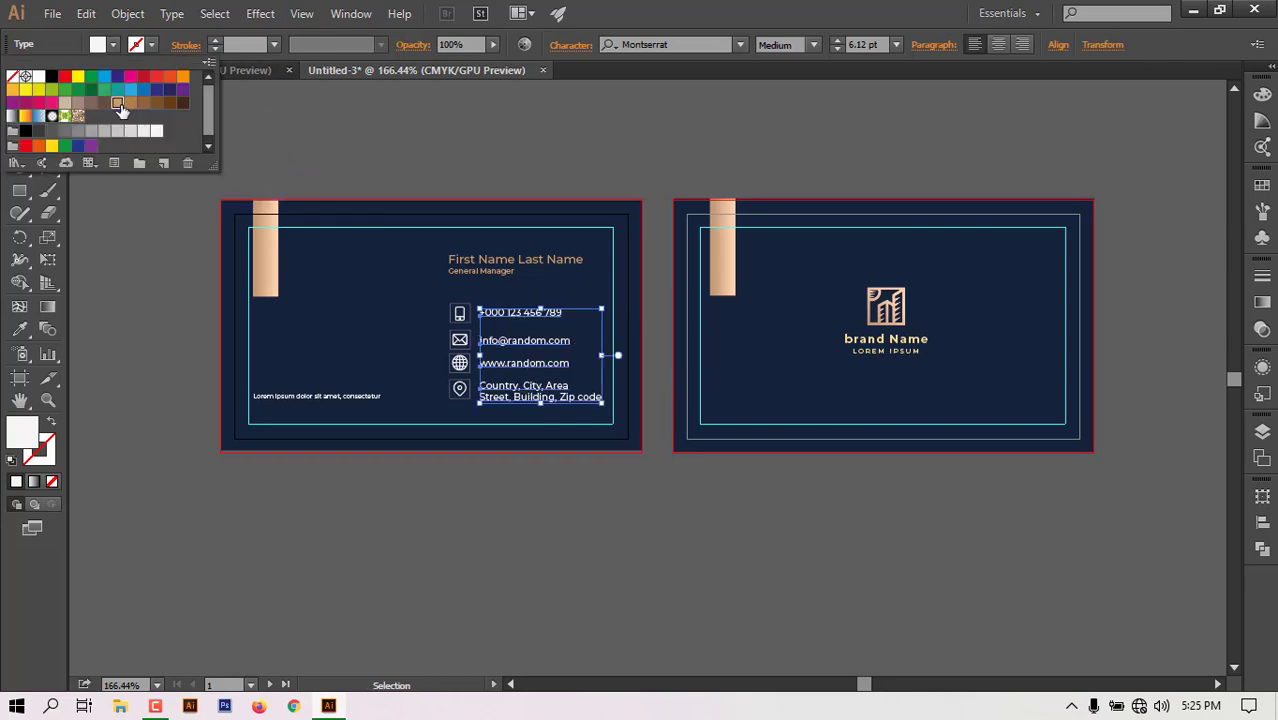
{"action": "left_click", "coordinate": [120, 104]}
{"action": "left_click", "coordinate": [422, 517]}
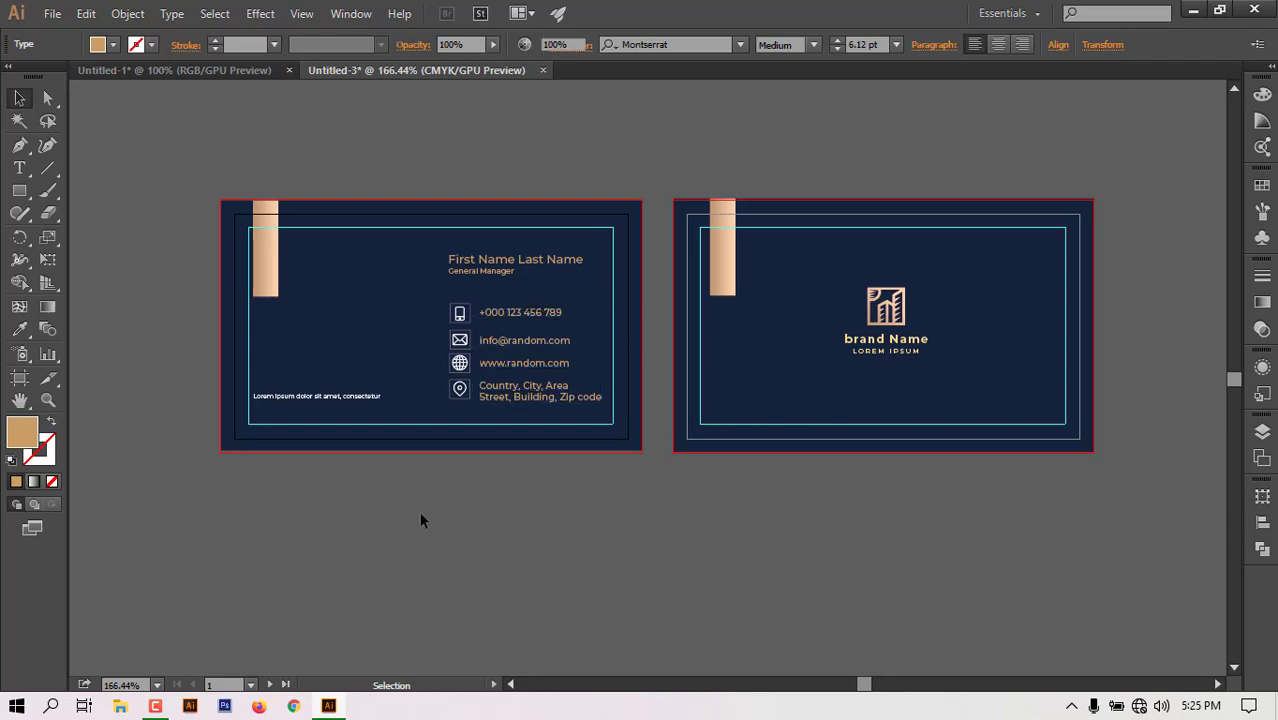
Fill the Lorem ipsum tagline on the first card with the tan swatch.
{"action": "left_click", "coordinate": [345, 398]}
{"action": "left_click", "coordinate": [113, 45]}
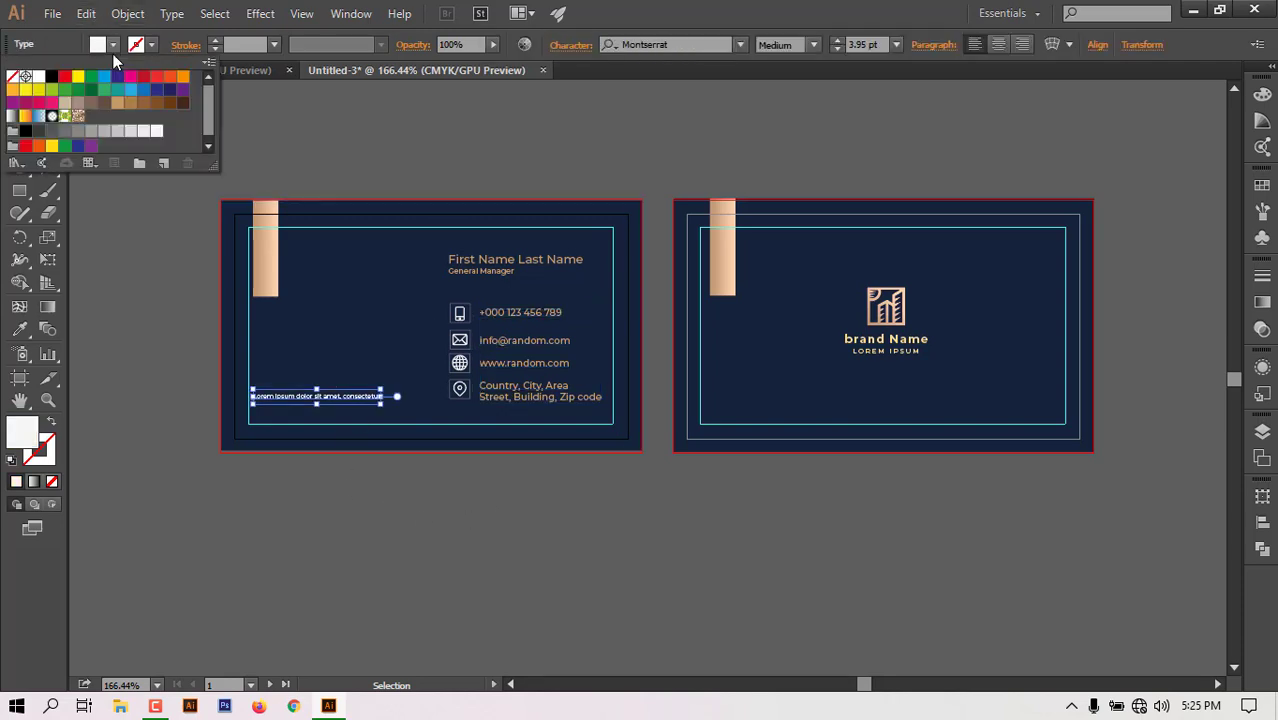
{"action": "left_click", "coordinate": [120, 104]}
{"action": "left_click", "coordinate": [363, 512]}
Ungroup the four contact icons from their square frames.
{"action": "left_click", "coordinate": [553, 432]}
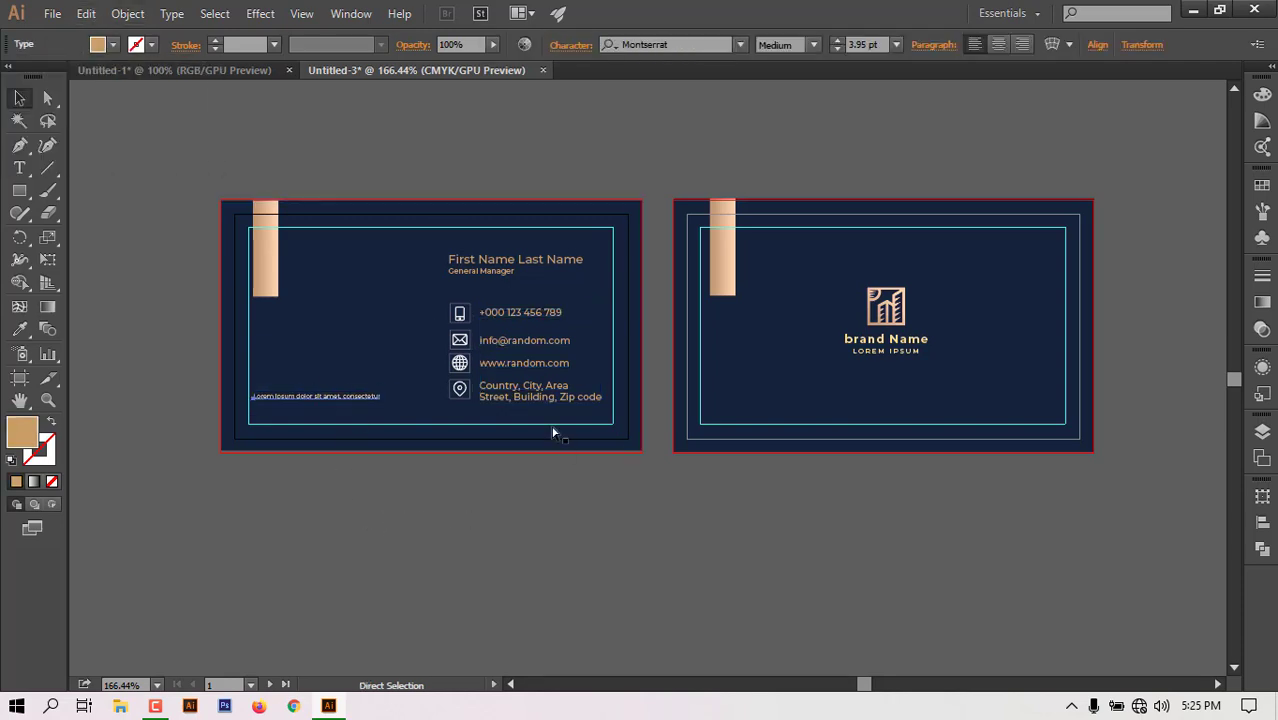
{"action": "left_click", "coordinate": [414, 325]}
{"action": "left_click", "coordinate": [710, 425]}
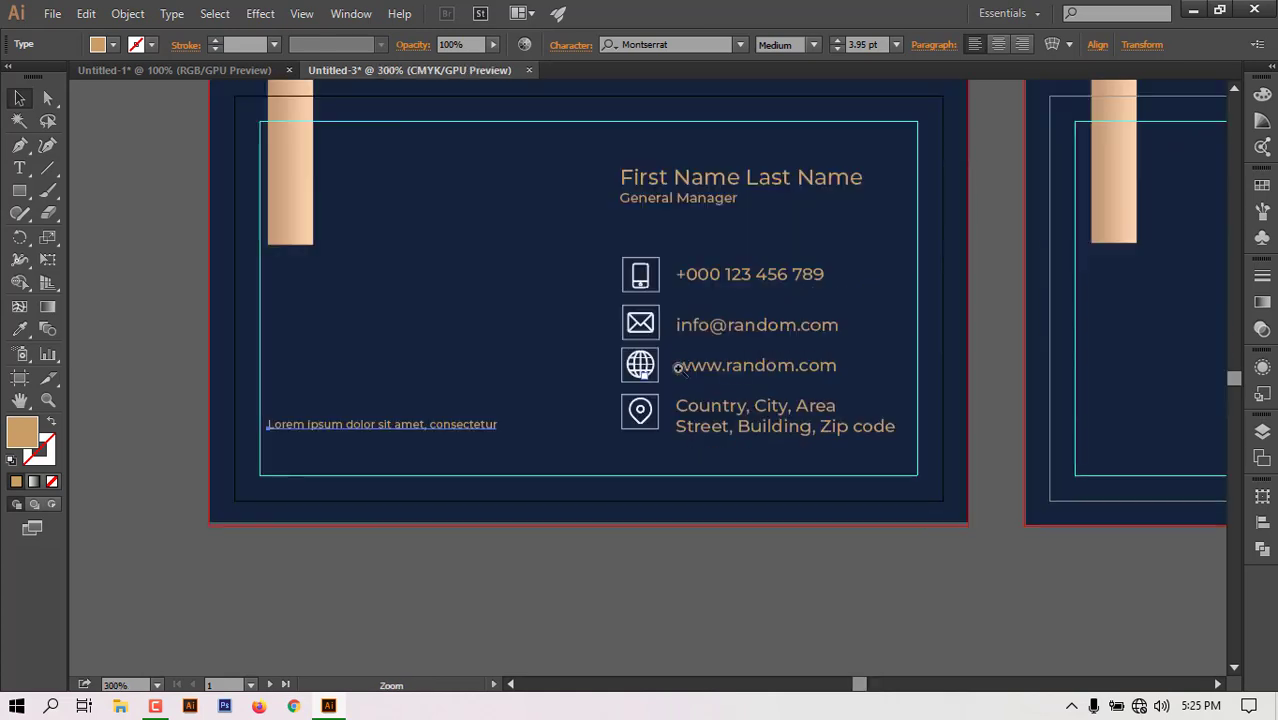
{"action": "left_click", "coordinate": [655, 318]}
{"action": "right_click", "coordinate": [638, 270]}
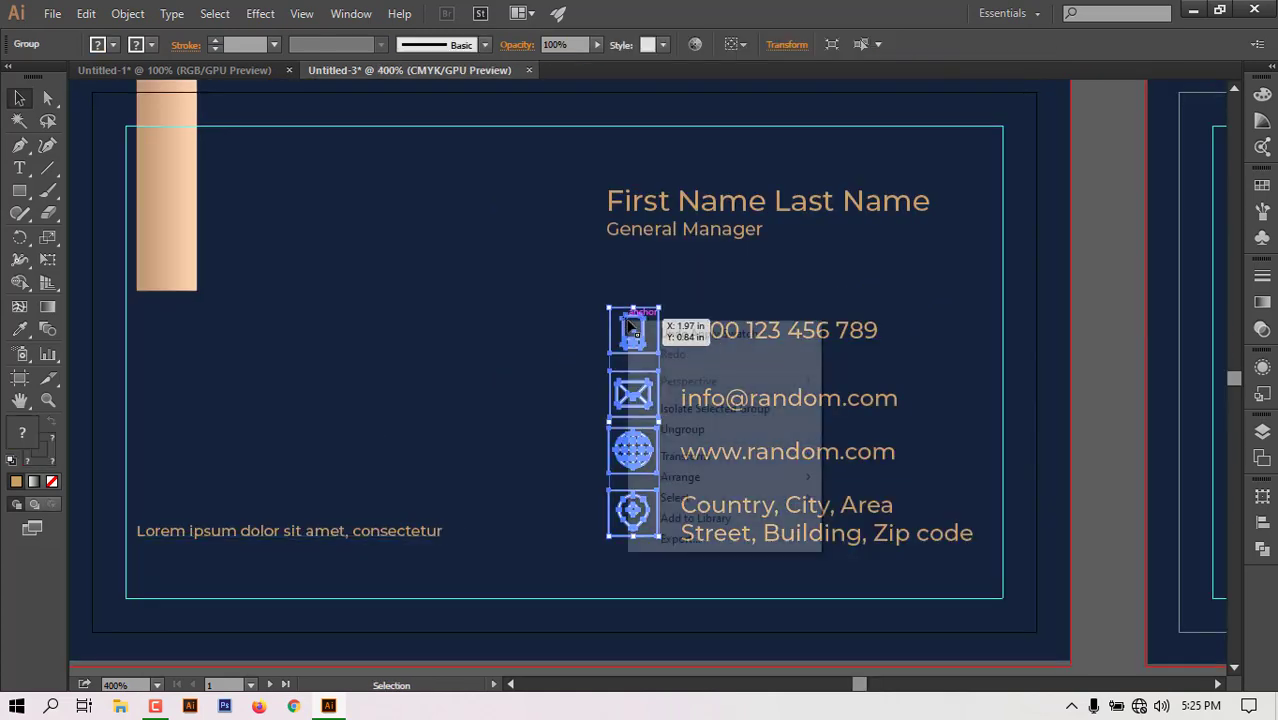
{"action": "left_click", "coordinate": [676, 430]}
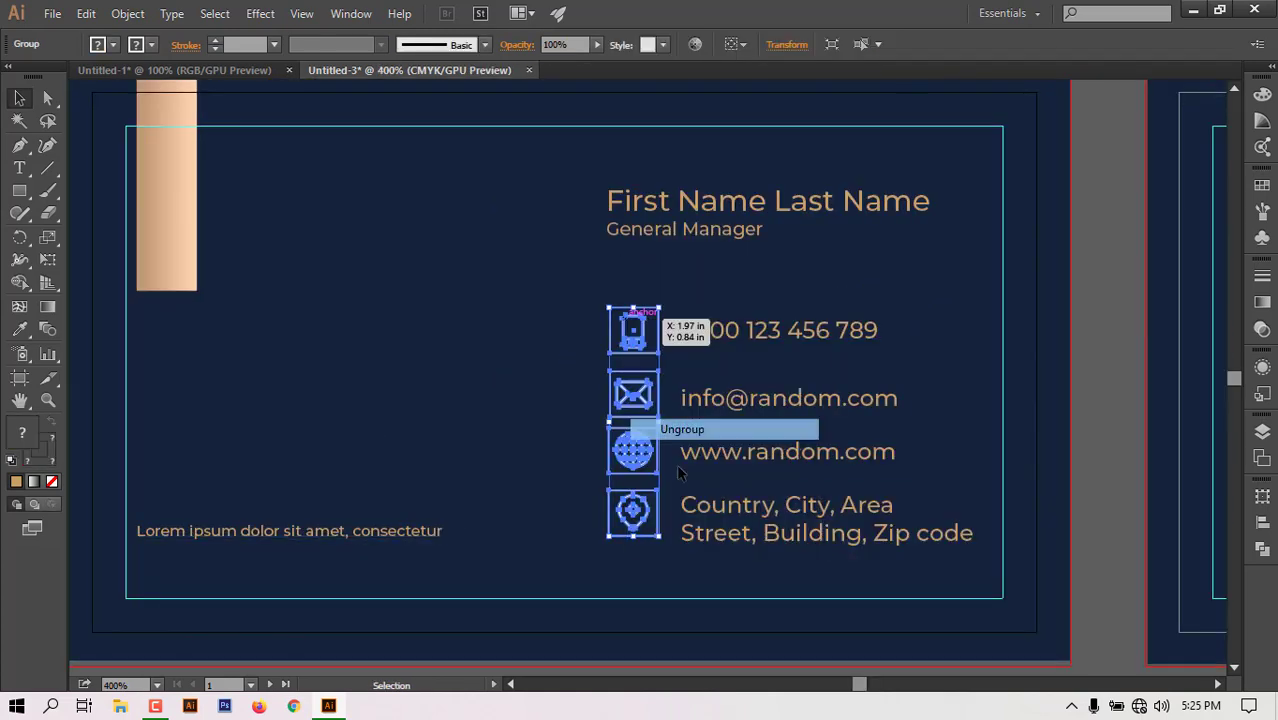
{"action": "left_click", "coordinate": [1091, 407]}
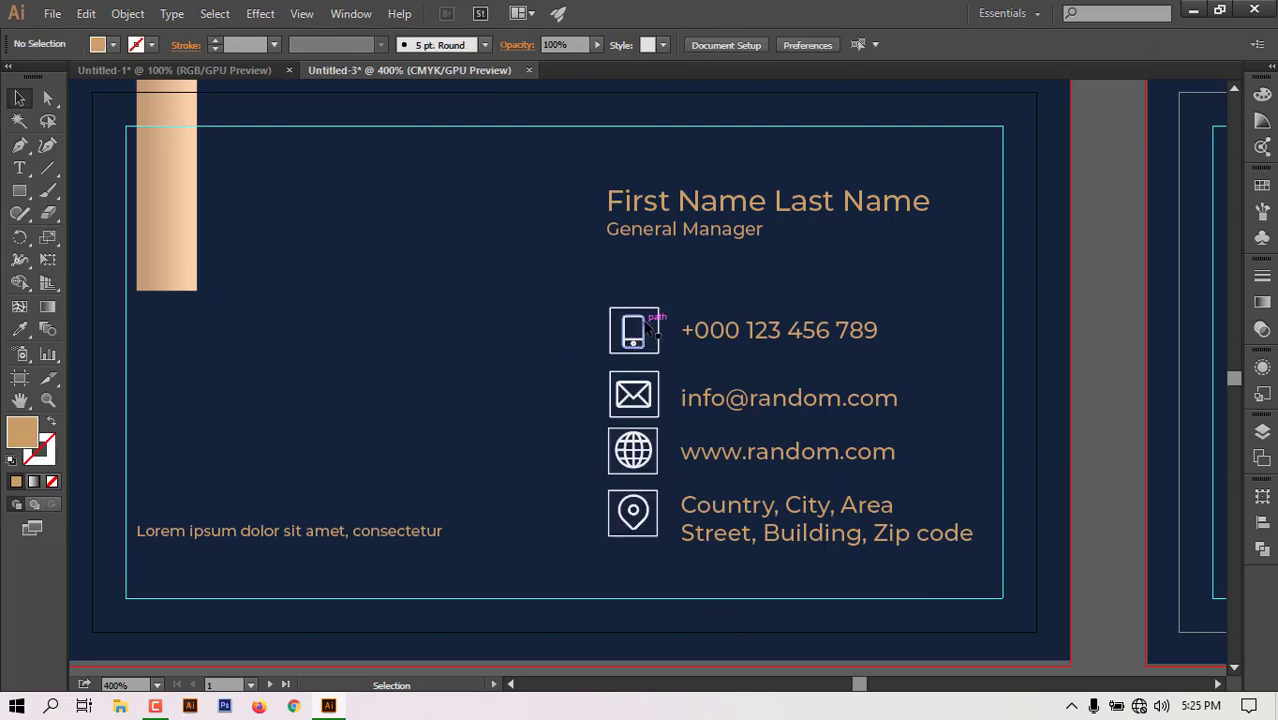
Fill the phone, envelope, globe and location icons with the tan swatch.
{"action": "left_click", "coordinate": [648, 328]}
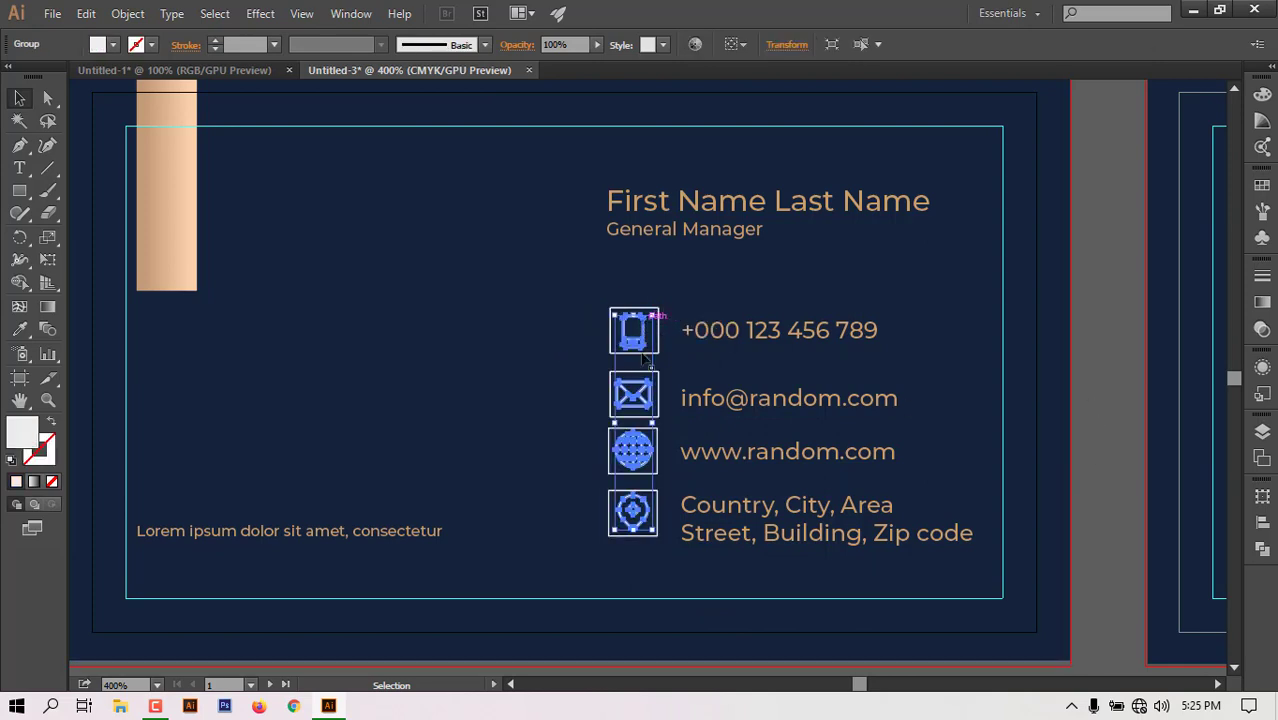
{"action": "left_click", "coordinate": [113, 44]}
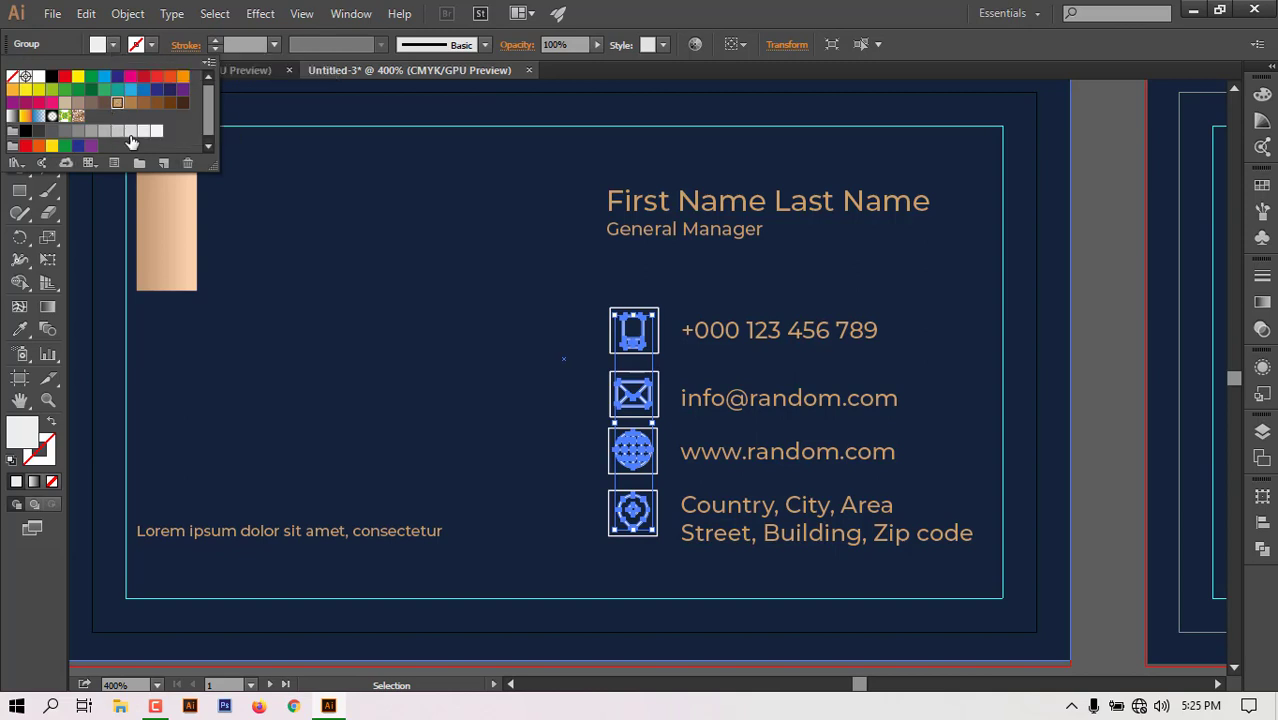
{"action": "left_click", "coordinate": [117, 102]}
{"action": "key", "text": "Escape"}
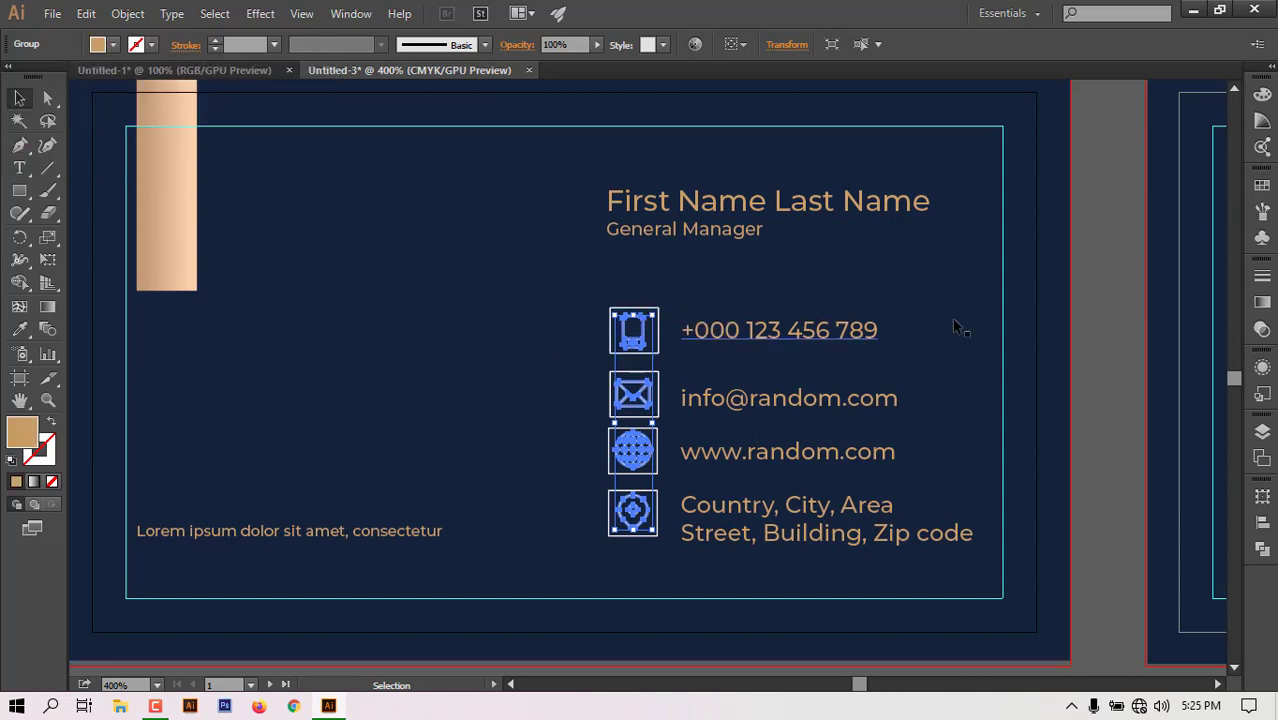
{"action": "left_click", "coordinate": [1090, 285]}
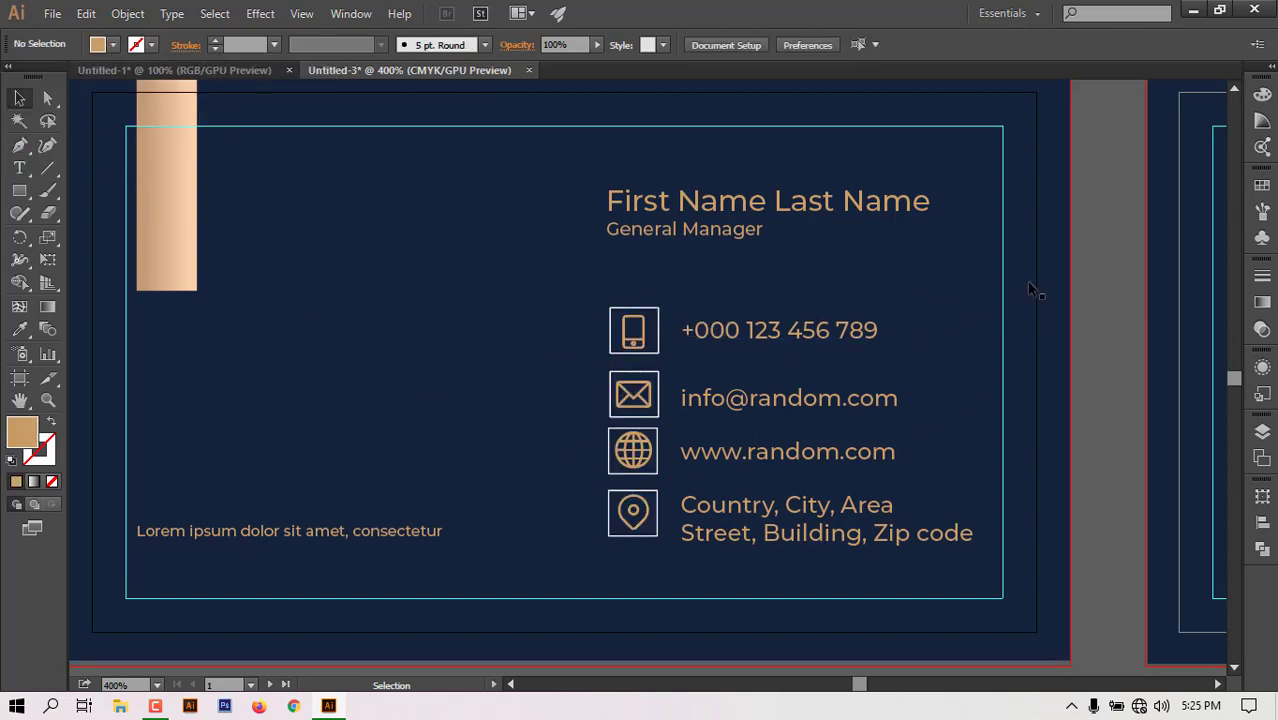
Set the stroke color of the four square icon frames to the tan swatch.
{"action": "left_click", "coordinate": [657, 322]}
{"action": "left_click", "coordinate": [151, 45]}
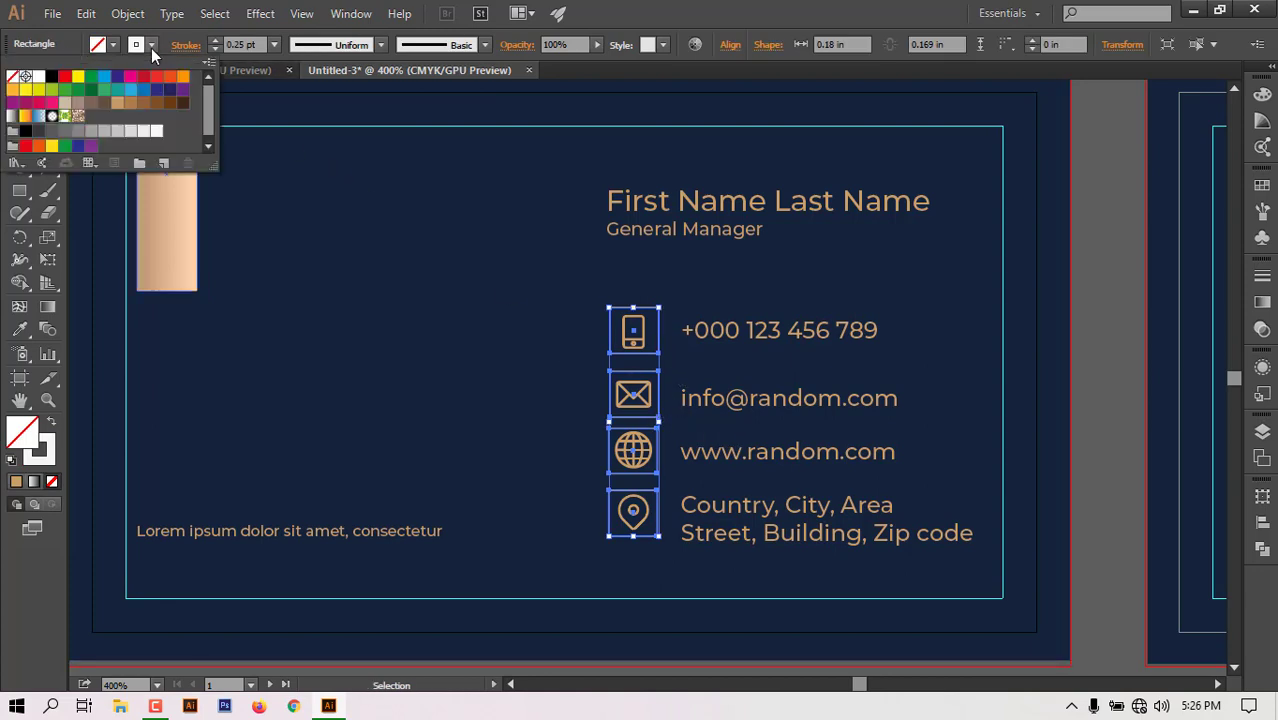
{"action": "left_click", "coordinate": [117, 102]}
{"action": "key", "text": "Escape"}
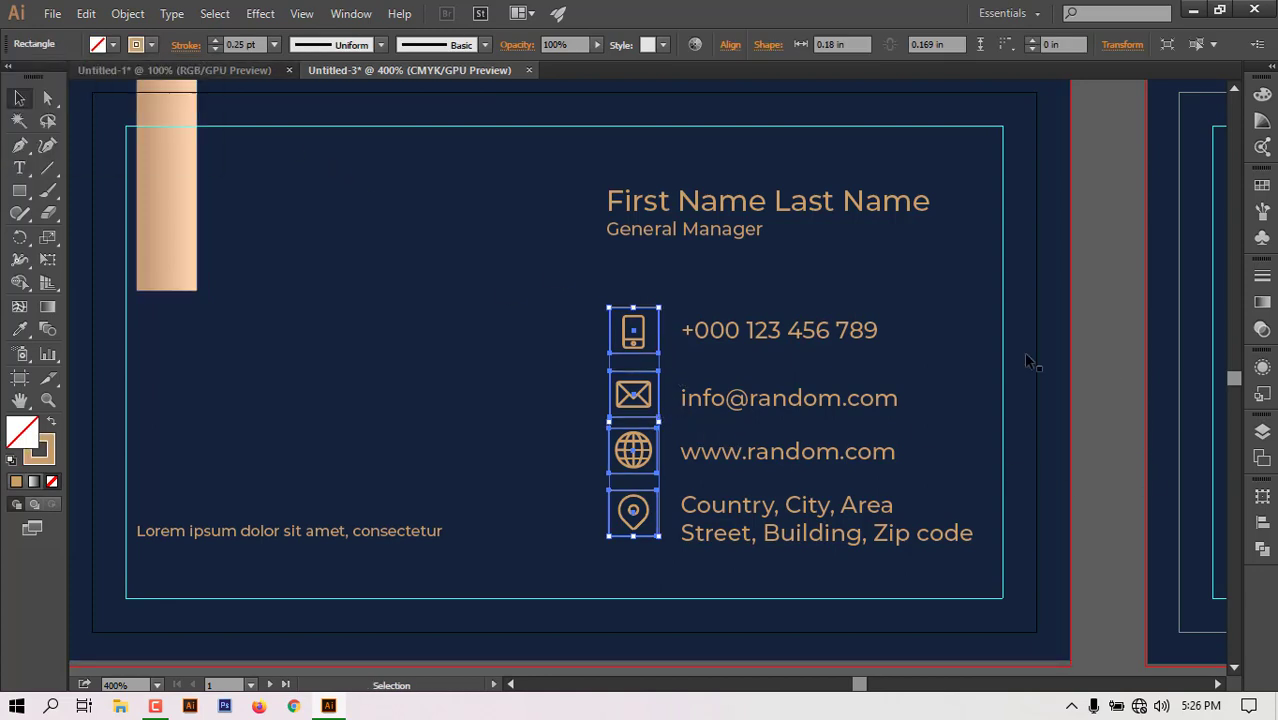
{"action": "left_click", "coordinate": [1090, 234]}
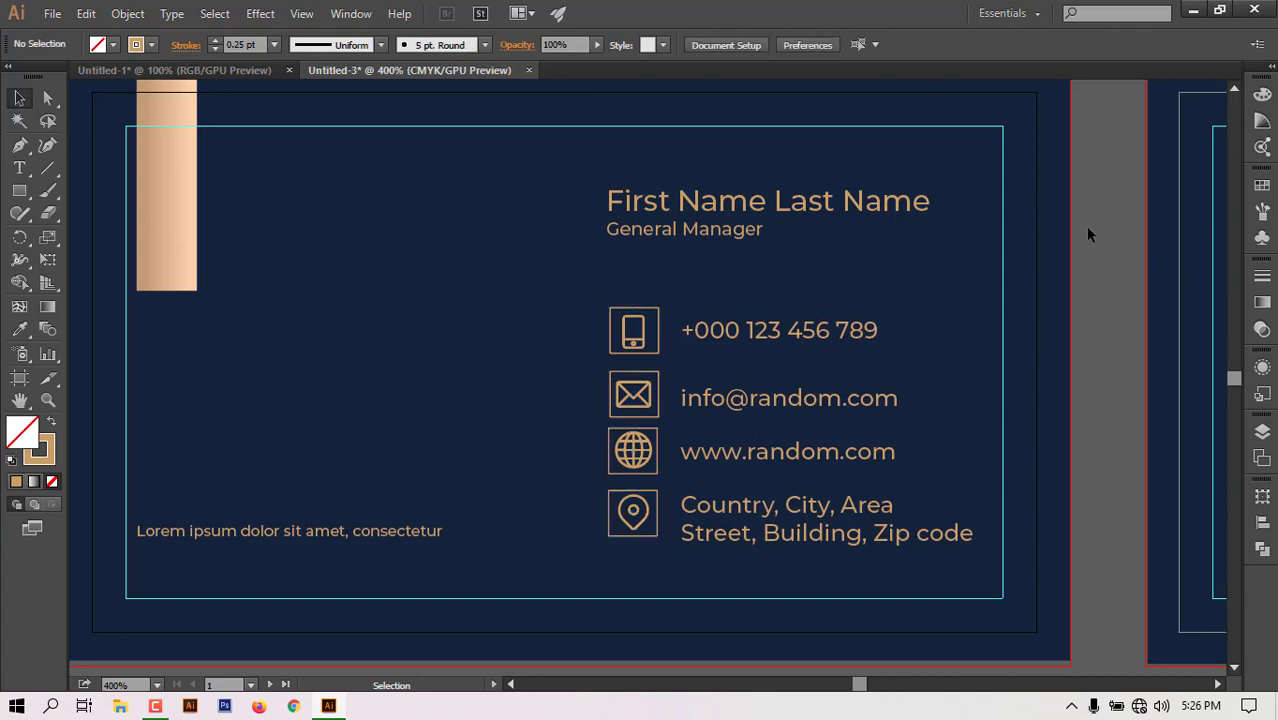
{"action": "key", "text": "ctrl+minus"}
{"action": "key", "text": "ctrl+minus"}
{"action": "key", "text": "ctrl+minus"}
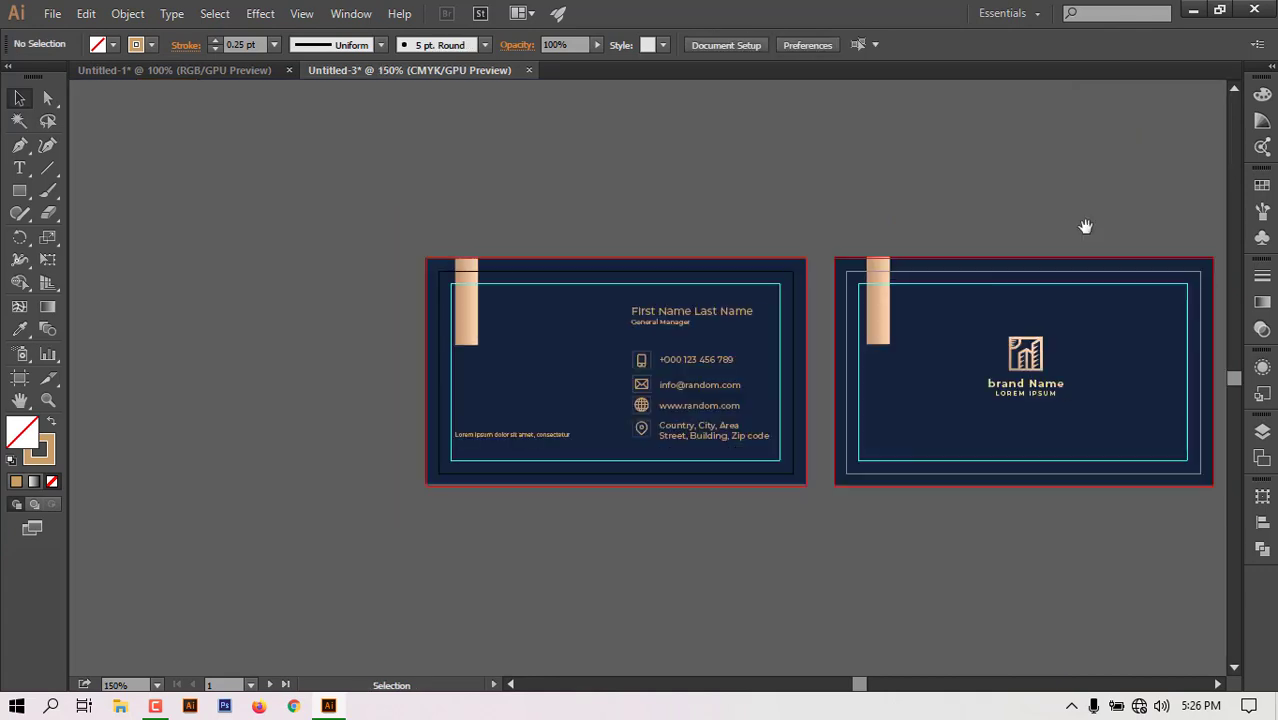
{"action": "left_click_drag", "start_coordinate": [899, 386], "coordinate": [682, 392]}
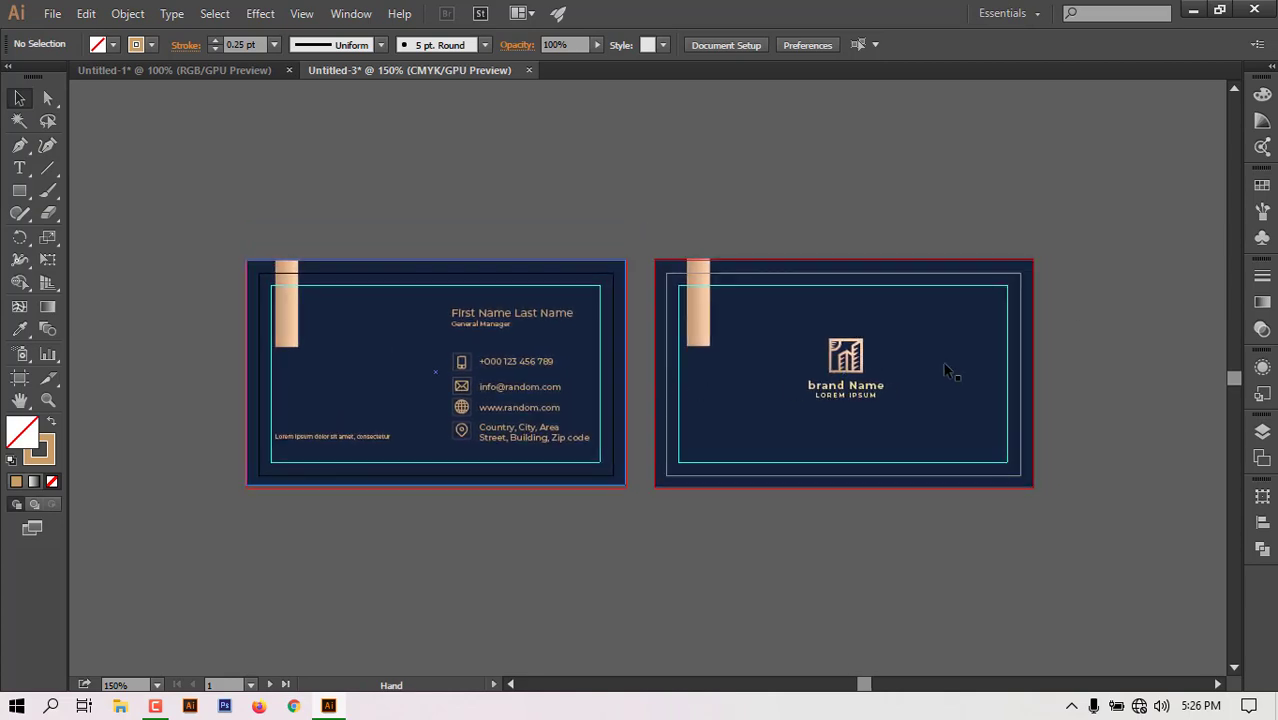